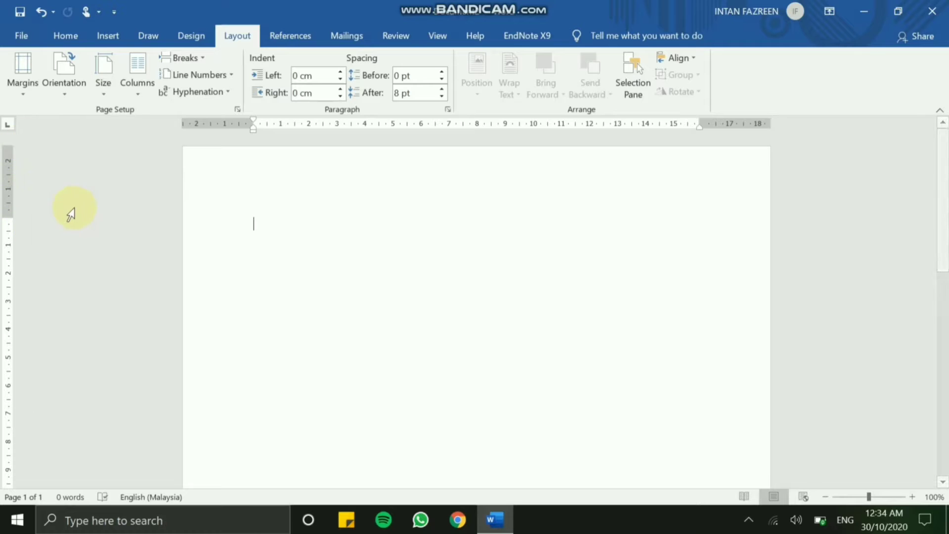
# Enter the sample text "how are you" at the start of the blank page.
pyautogui.scroll(-10, 58, 187)
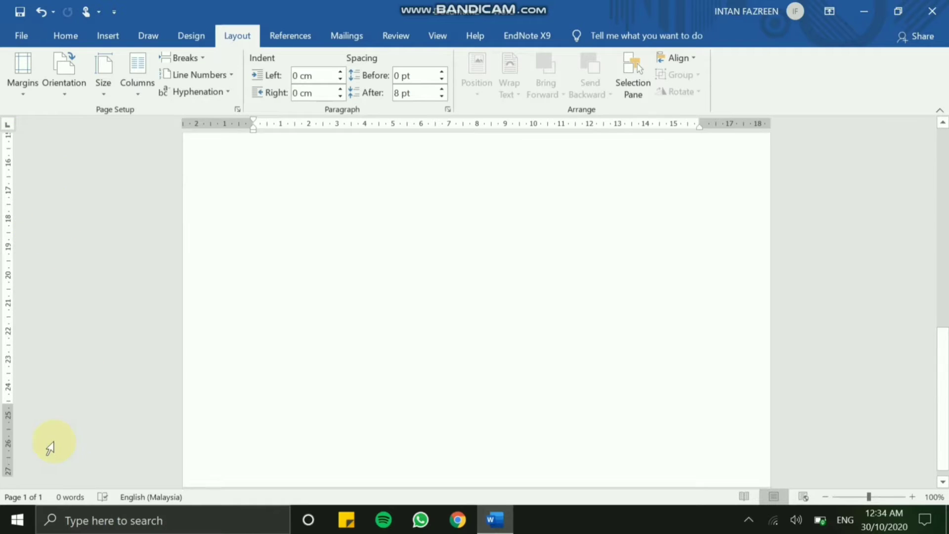
pyautogui.scroll(10, 213, 168)
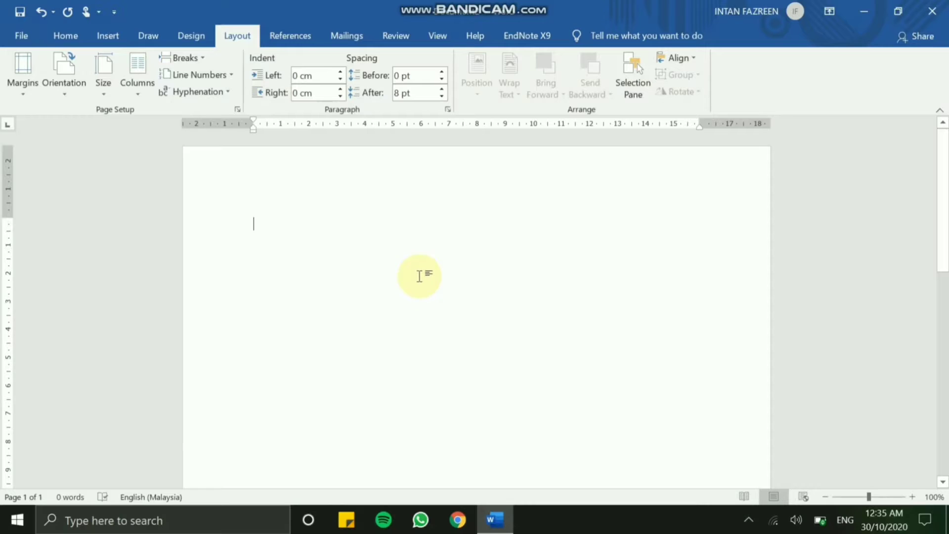
pyautogui.write('how a')
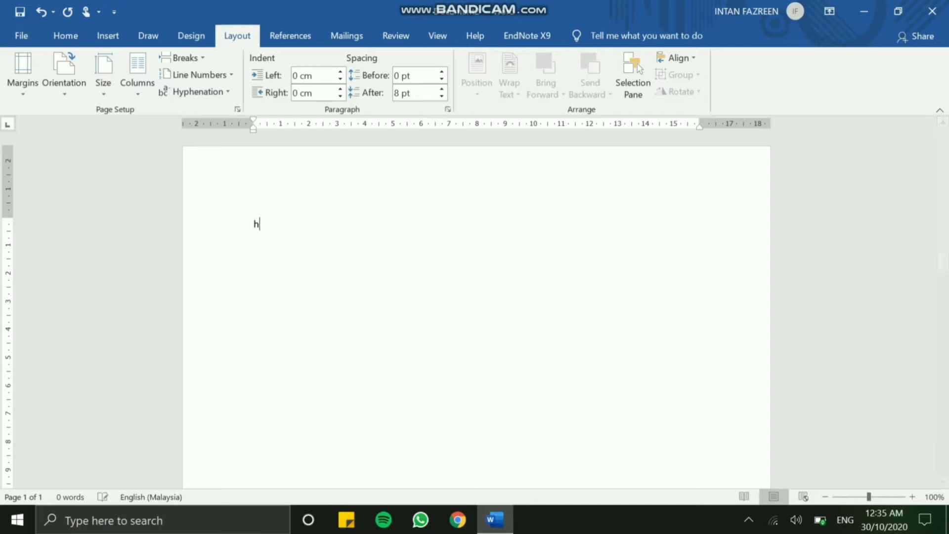
pyautogui.write('re you')
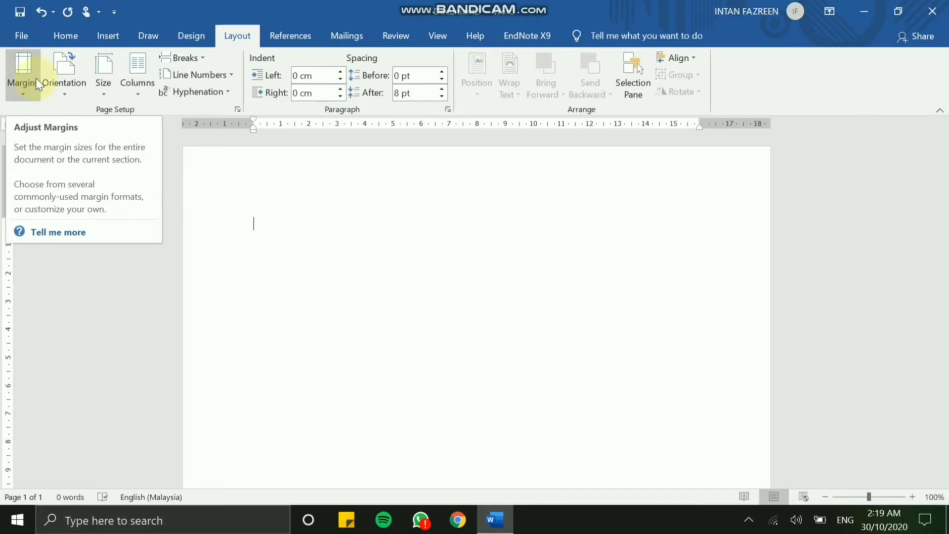
# Apply the Narrow margin preset to the document.
pyautogui.click(38, 82)
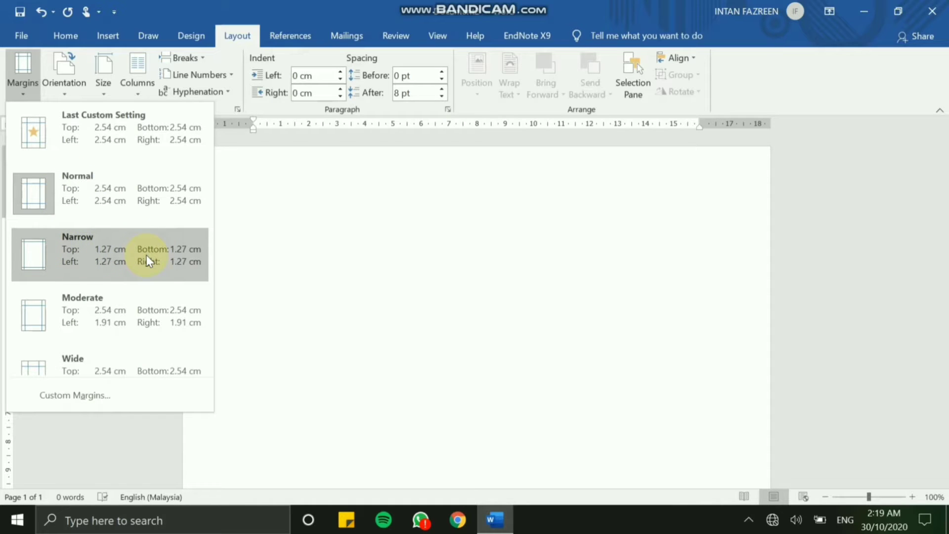
pyautogui.click(84, 255)
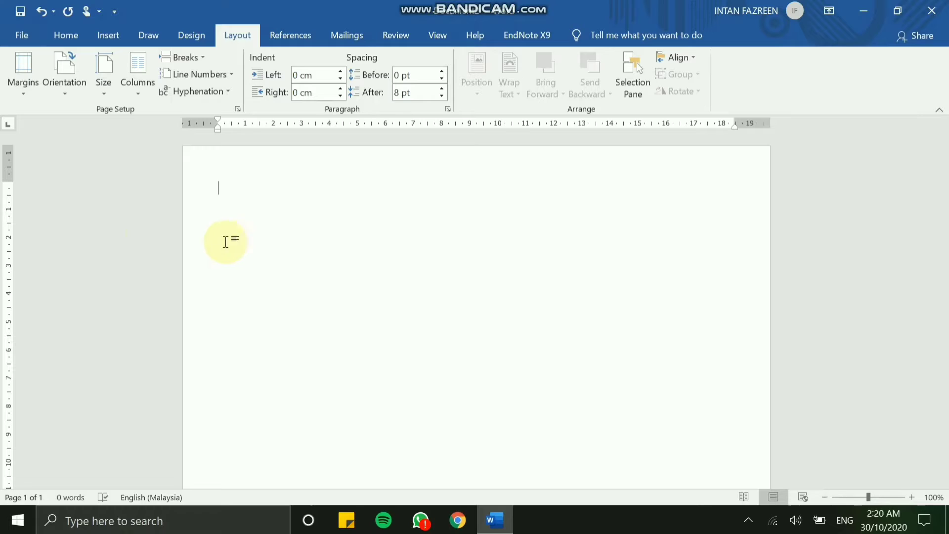
# Set custom page margins of 2 cm top, 3 cm bottom, 2 cm left and 1 cm right.
pyautogui.click(33, 79)
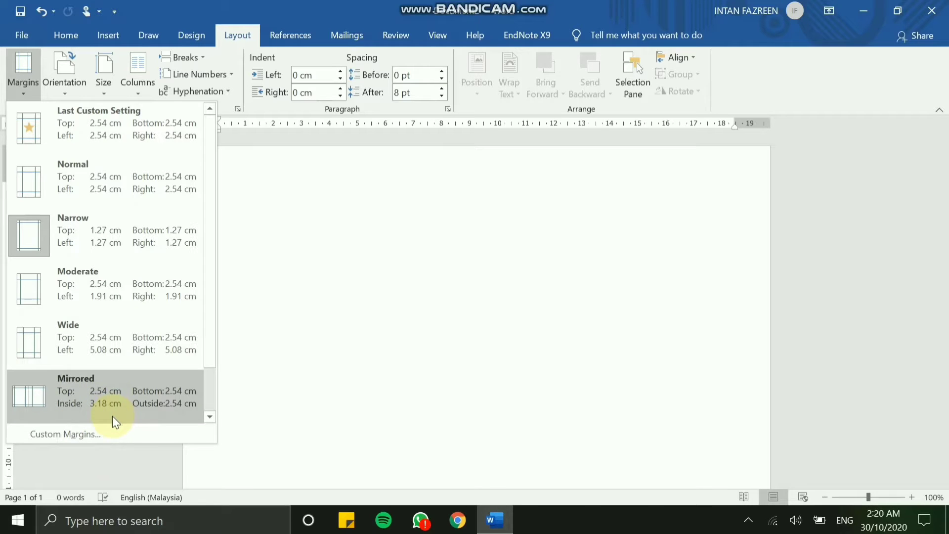
pyautogui.click(105, 435)
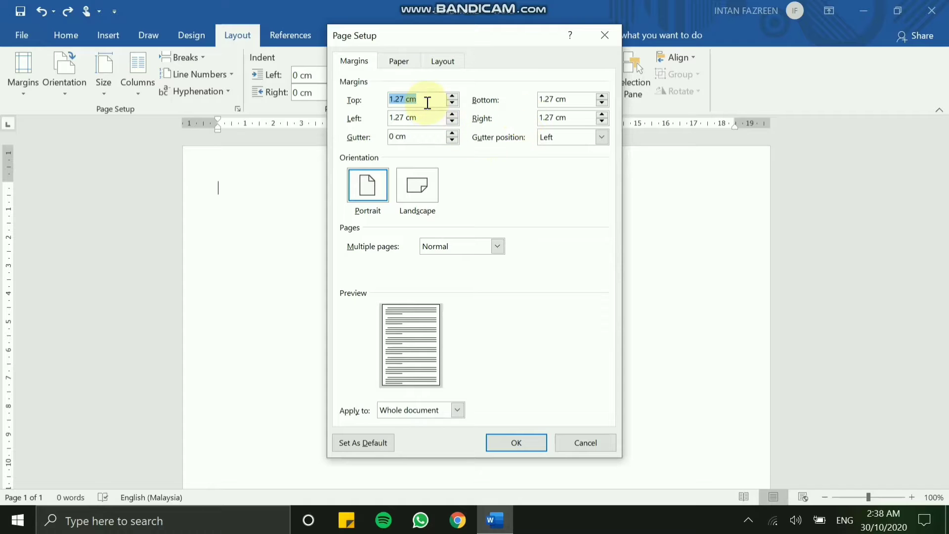
pyautogui.write('2')
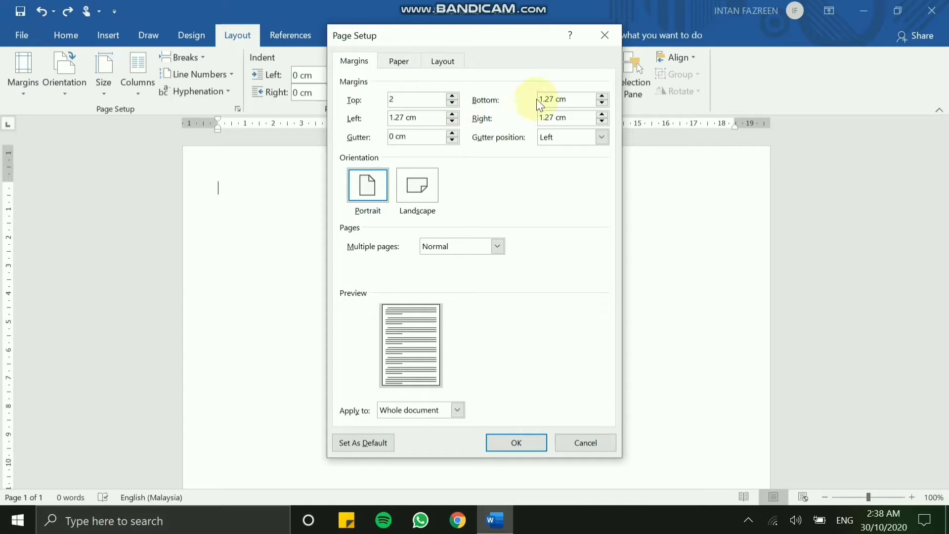
pyautogui.click(575, 100)
pyautogui.moveTo(575, 101); pyautogui.dragTo(521, 102)
pyautogui.write('3')
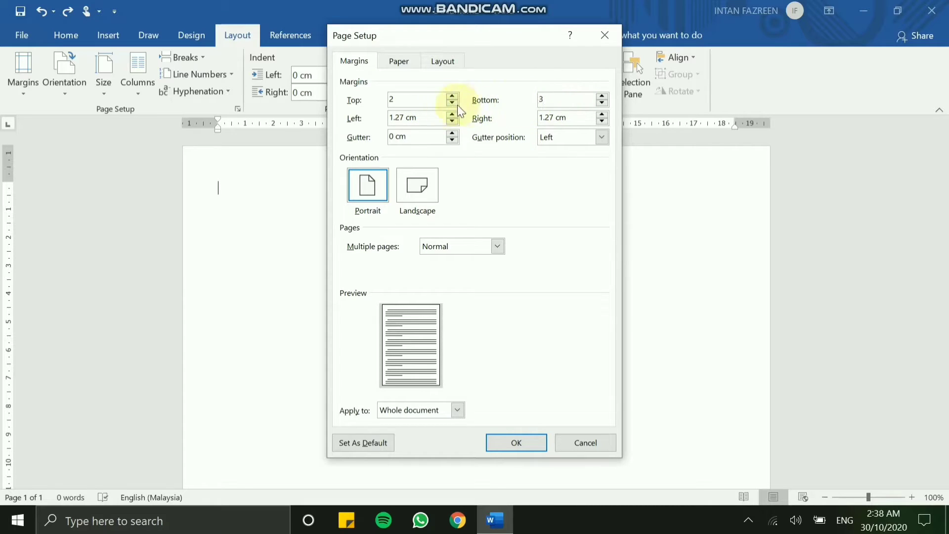
pyautogui.moveTo(424, 118); pyautogui.dragTo(380, 120)
pyautogui.write('2')
pyautogui.click(577, 123)
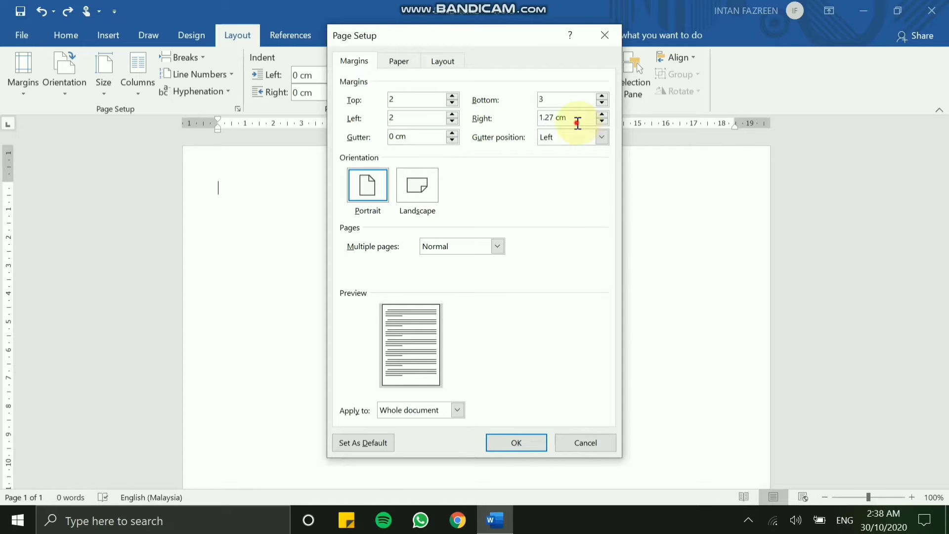
pyautogui.moveTo(577, 123); pyautogui.dragTo(518, 131)
pyautogui.write('1')
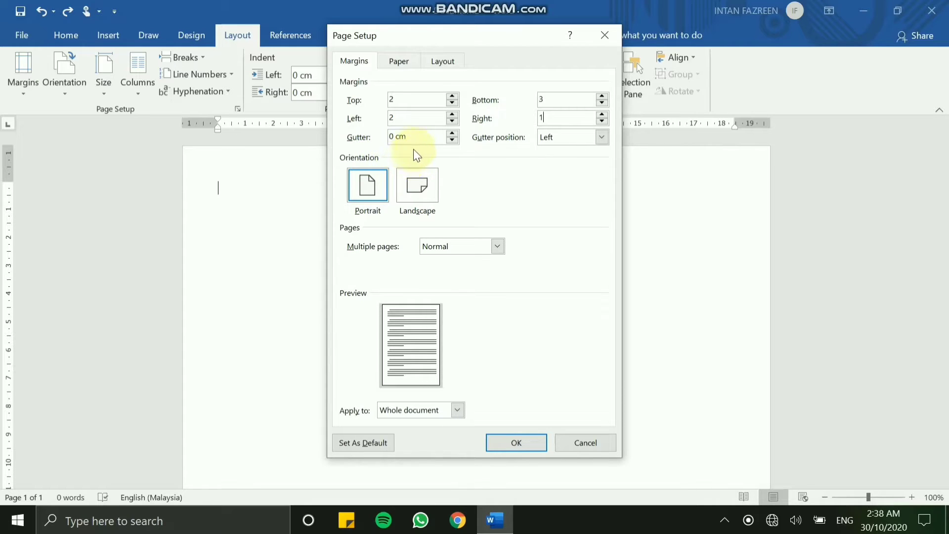
# Set the gutter to 2 cm with portrait orientation and apply the custom page setup to the whole document.
pyautogui.moveTo(421, 139); pyautogui.dragTo(386, 139)
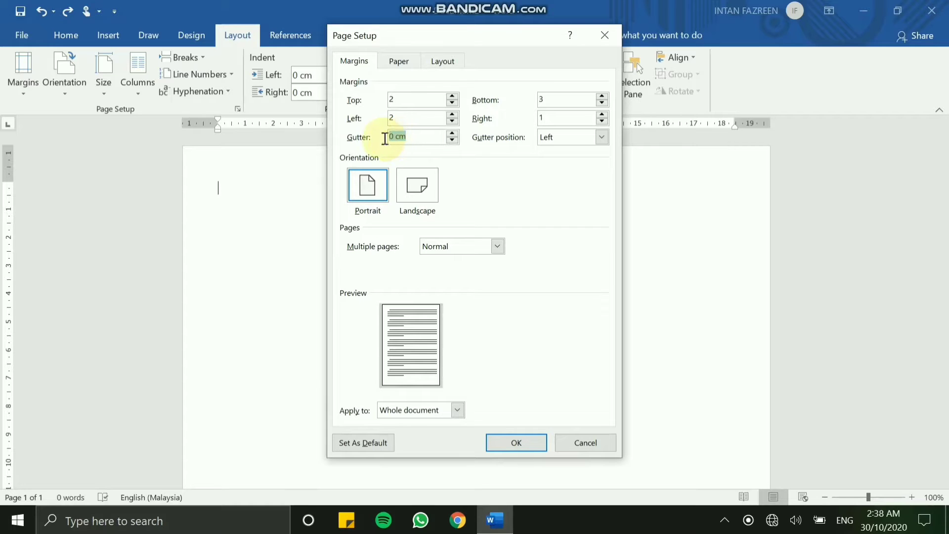
pyautogui.click(373, 187)
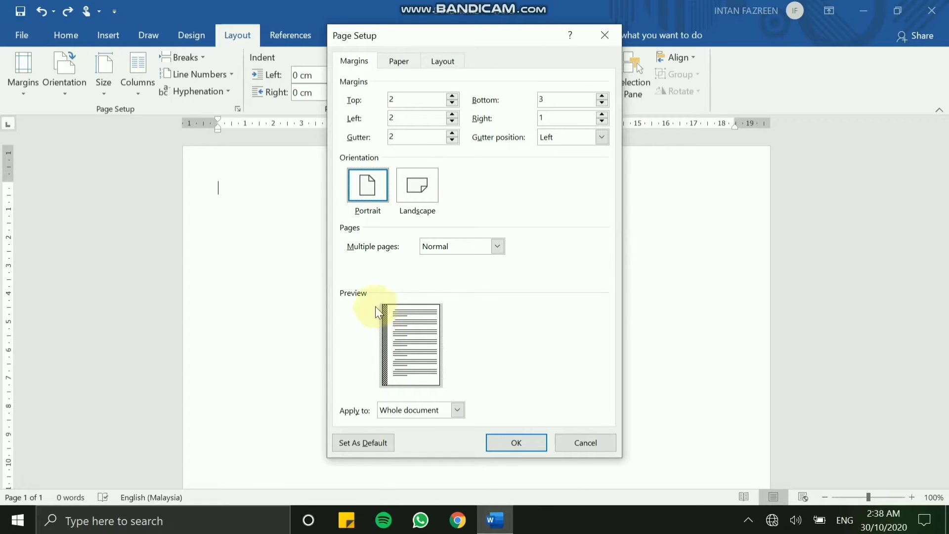
pyautogui.click(523, 440)
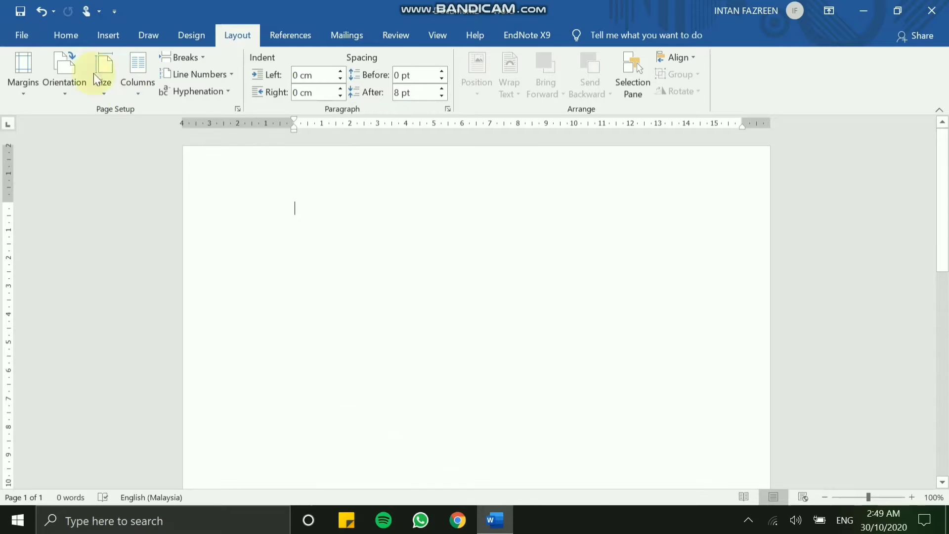
# Apply the Normal margin preset and set the gutter to 0 cm for the whole document.
pyautogui.click(24, 69)
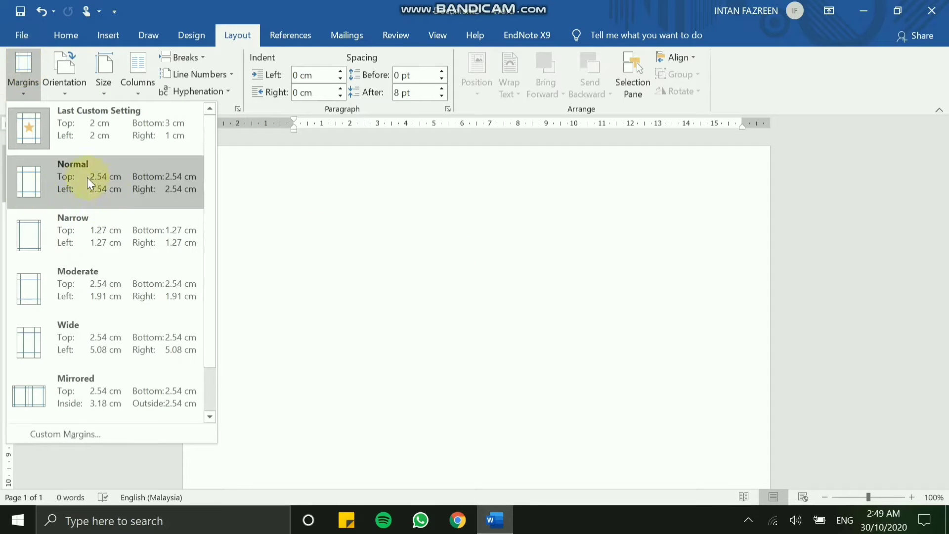
pyautogui.click(76, 187)
pyautogui.click(24, 69)
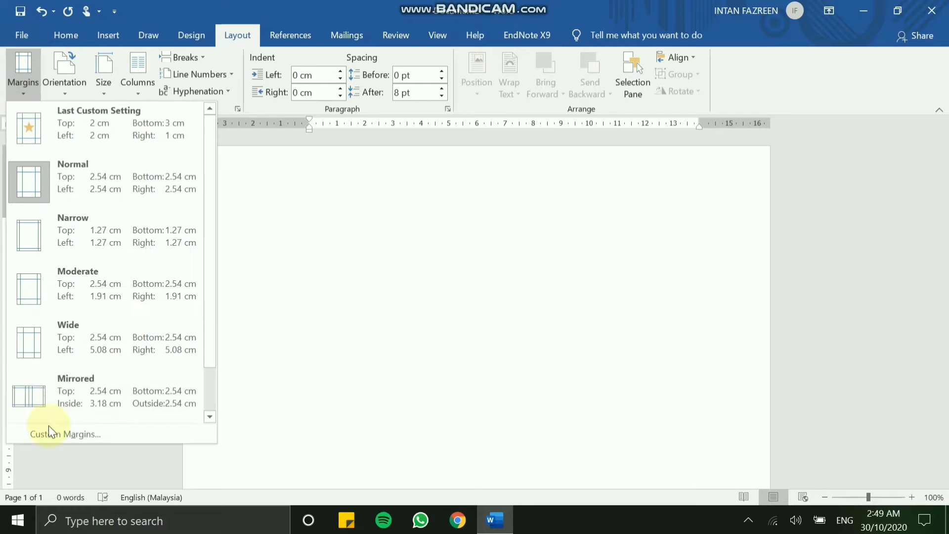
pyautogui.click(49, 426)
pyautogui.moveTo(420, 137); pyautogui.dragTo(363, 132)
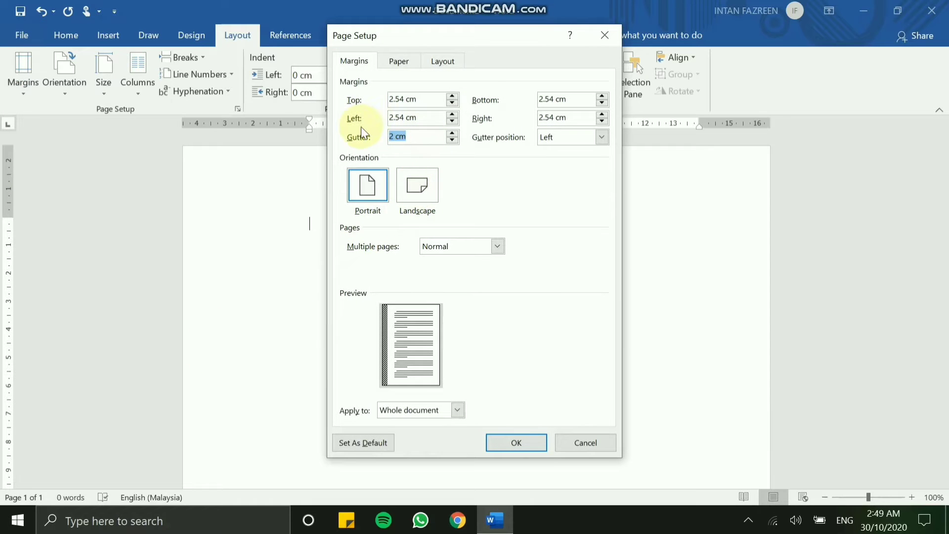
pyautogui.write('0')
pyautogui.click(510, 443)
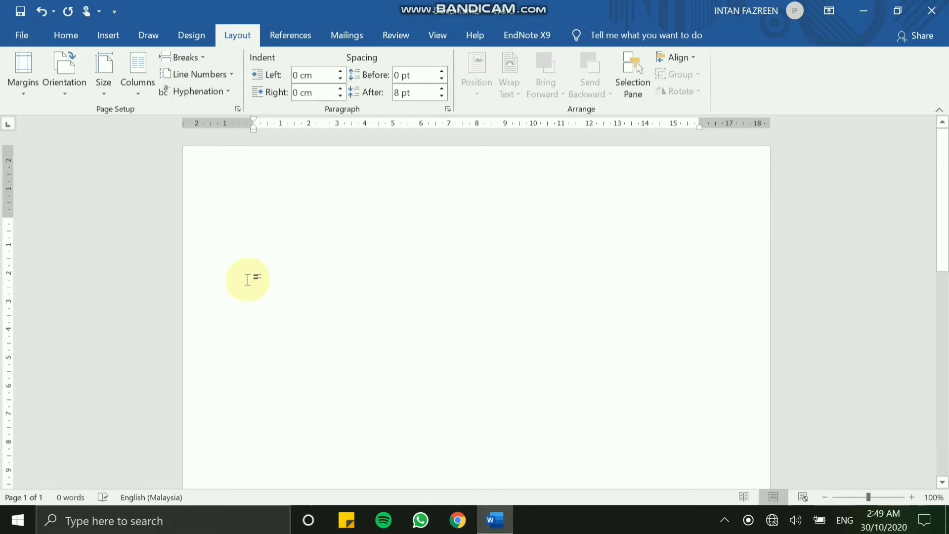
# Change the page orientation to landscape and return it to portrait.
pyautogui.click(65, 83)
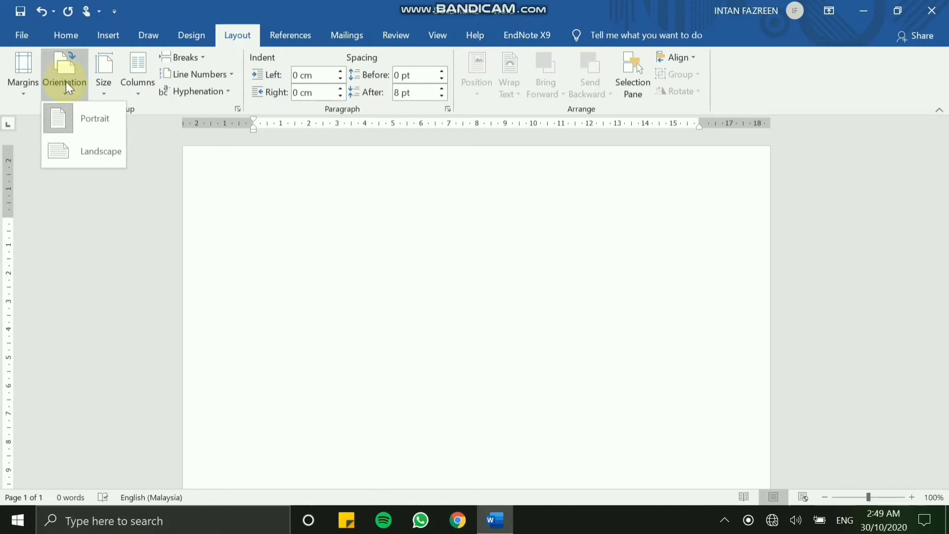
pyautogui.click(83, 153)
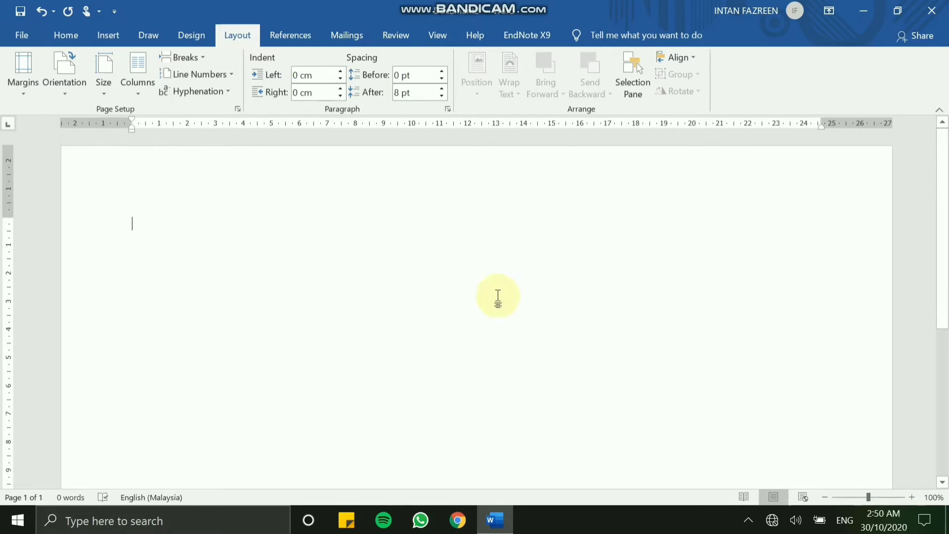
pyautogui.click(66, 87)
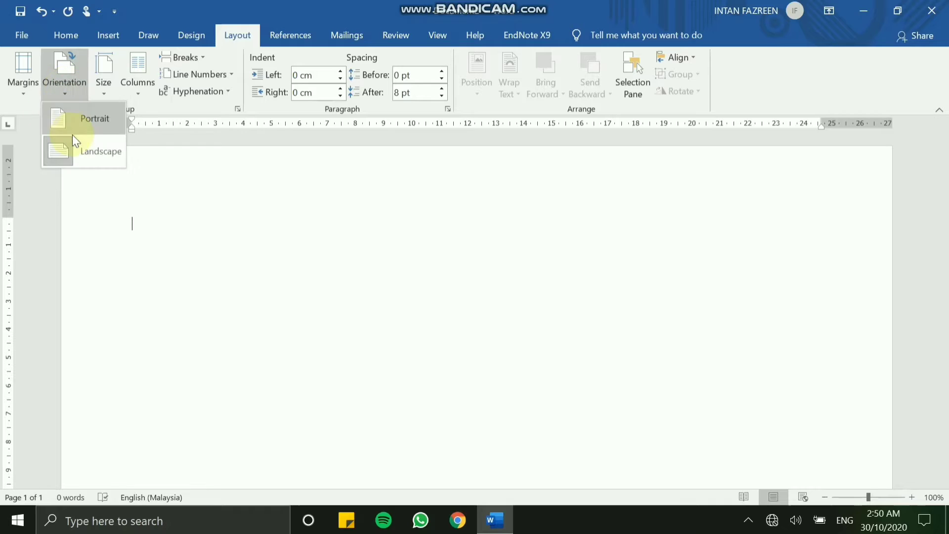
pyautogui.click(82, 126)
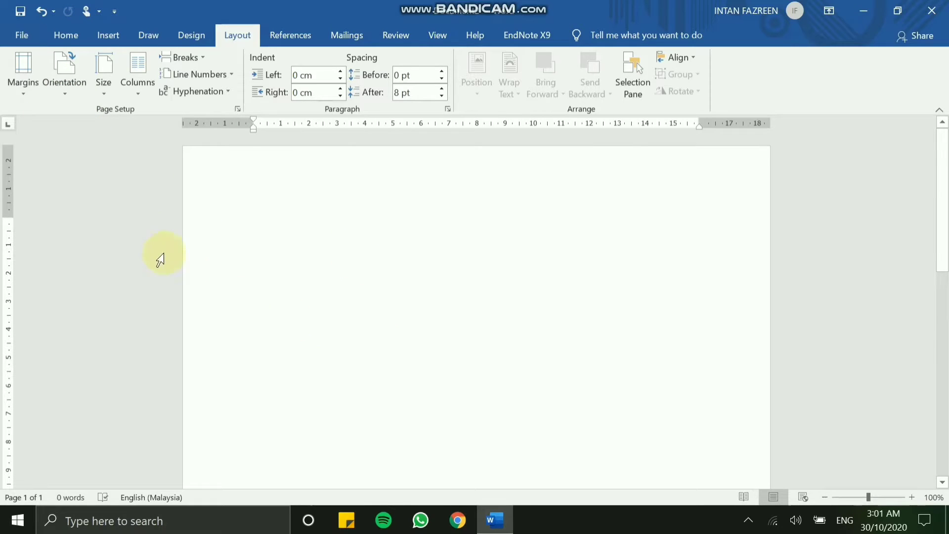
# Examine the available paper sizes in the page setup and keep A4.
pyautogui.click(104, 80)
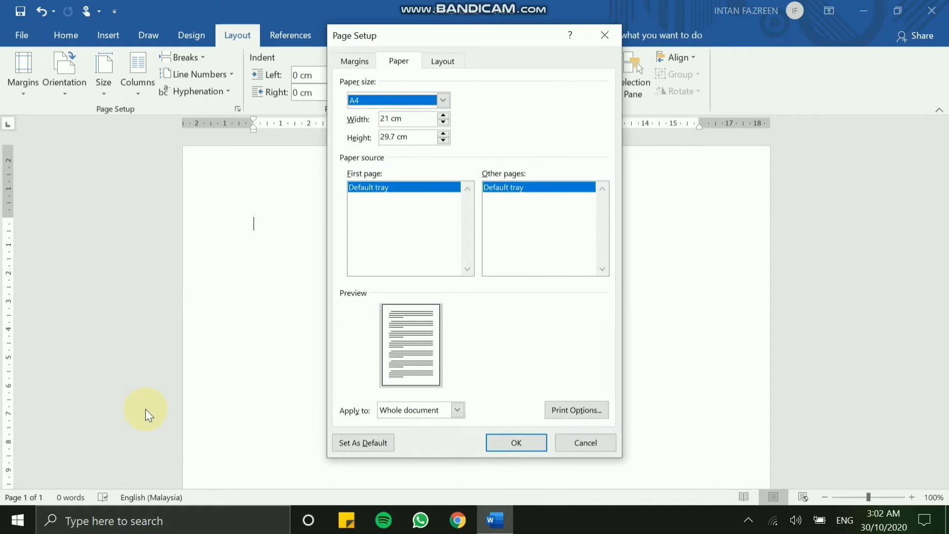
pyautogui.click(444, 103)
pyautogui.scroll(-3, 408, 140)
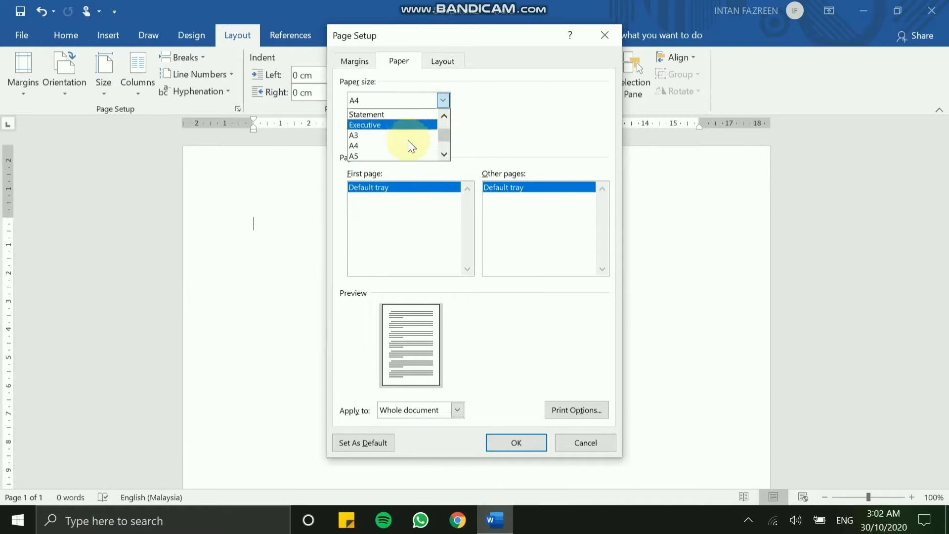
pyautogui.scroll(2, 400, 153)
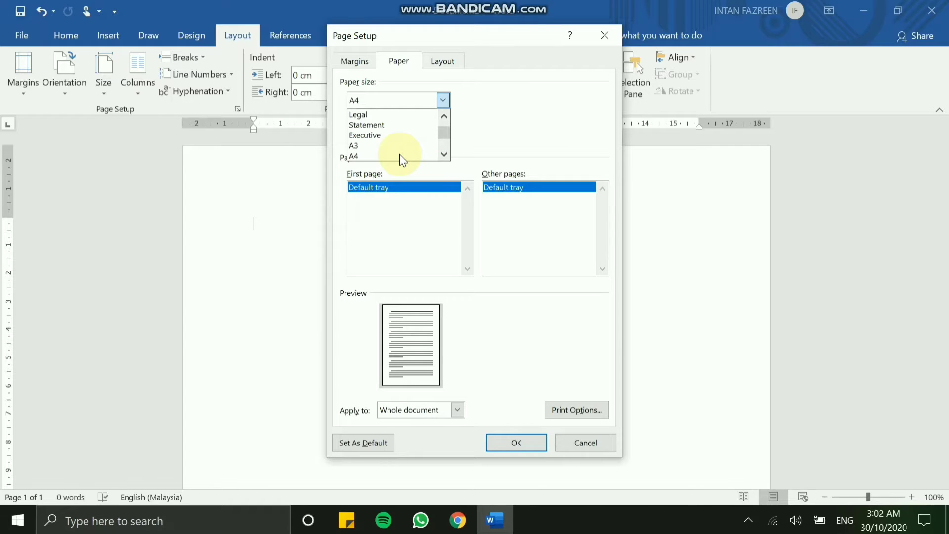
pyautogui.scroll(-1, 399, 153)
pyautogui.scroll(2, 399, 154)
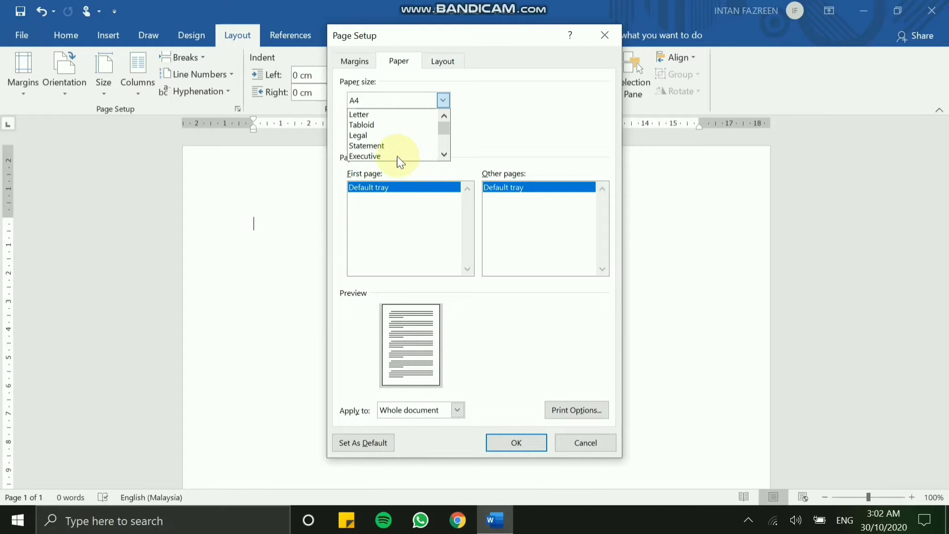
pyautogui.click(445, 99)
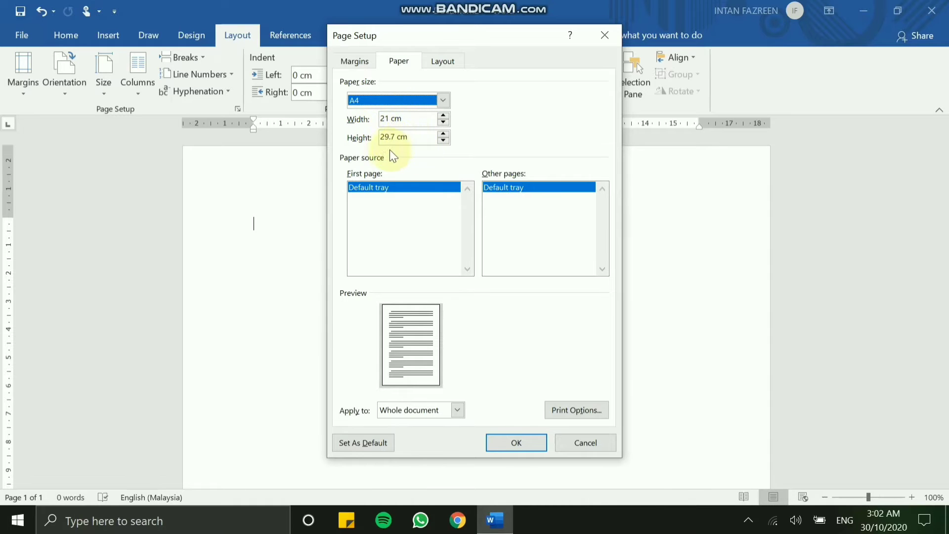
pyautogui.click(512, 437)
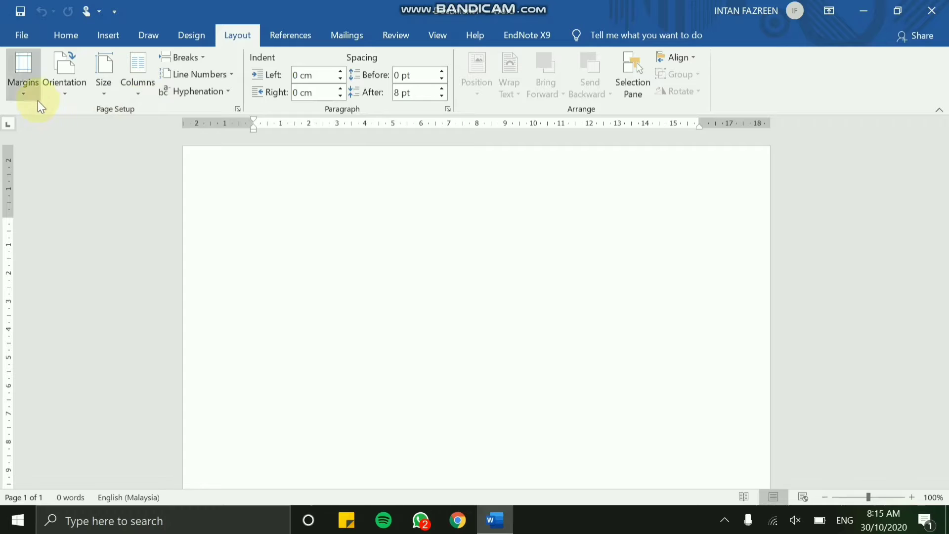
# Lay out the page in two columns and check the page from top to bottom.
pyautogui.click(137, 70)
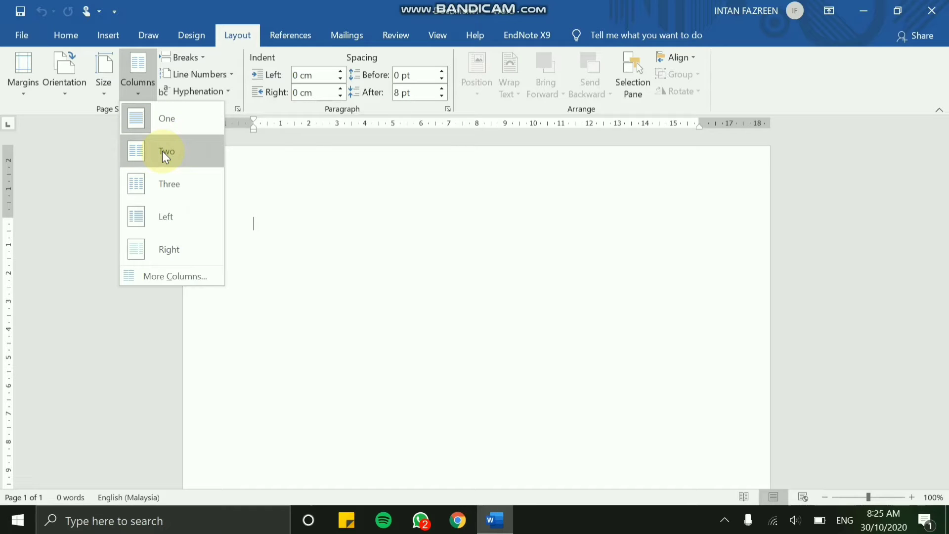
pyautogui.click(175, 157)
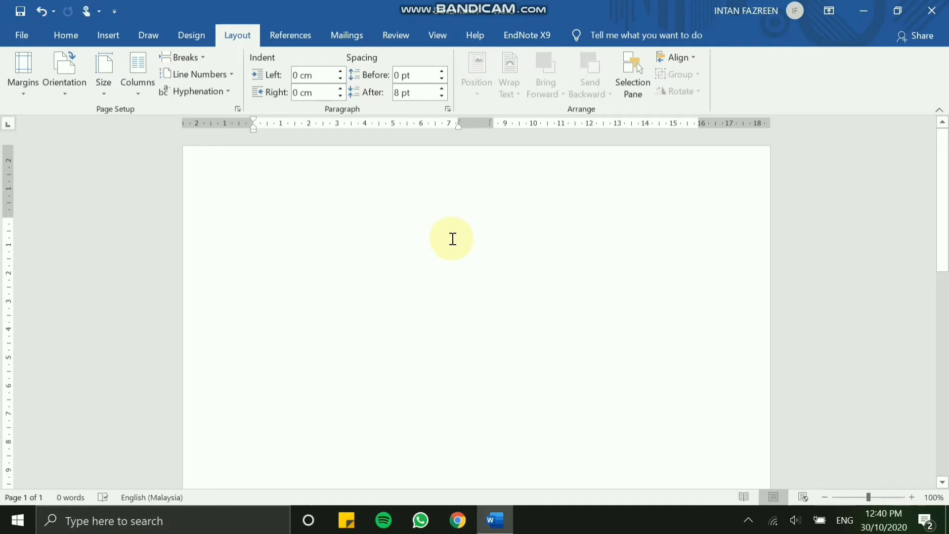
pyautogui.scroll(-15, 441, 261)
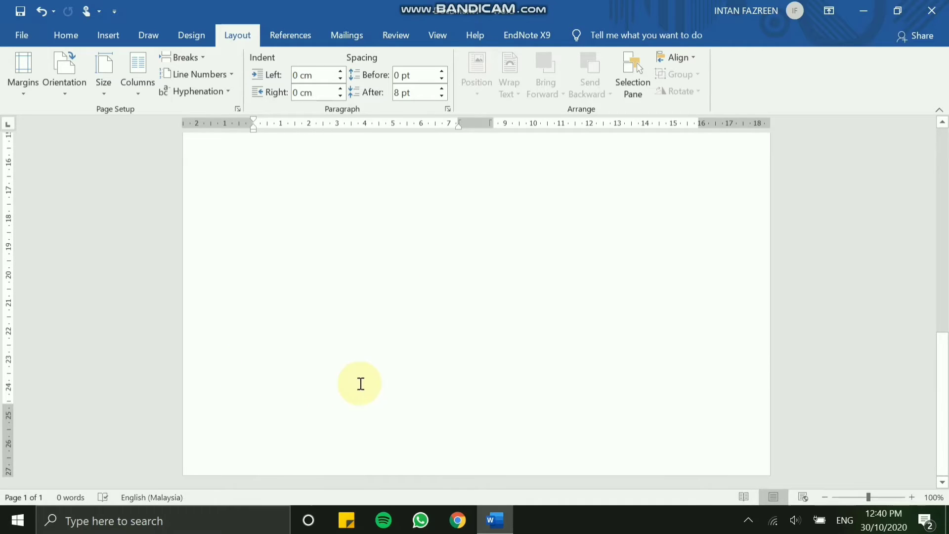
pyautogui.scroll(15, 447, 381)
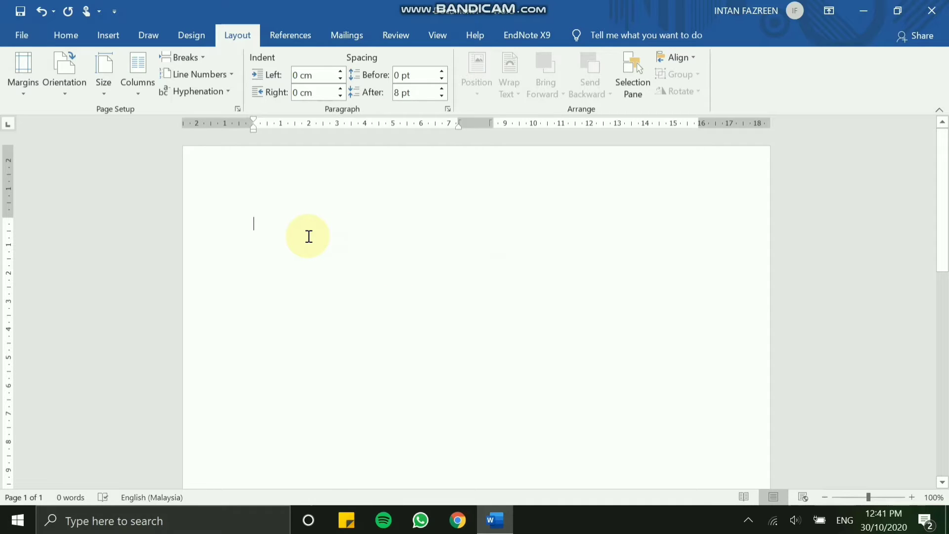
# Fill the two-column page with placeholder text using the formula =rand(10).
pyautogui.write('=')
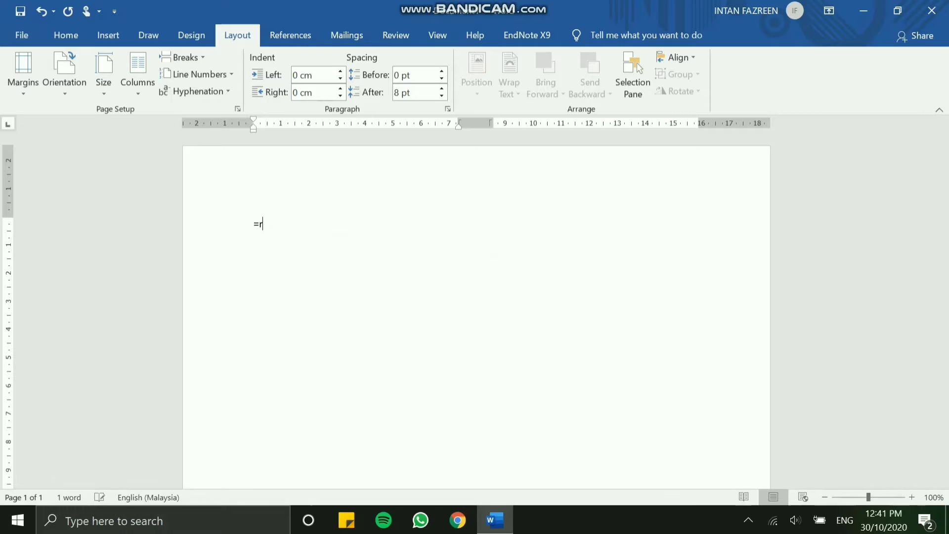
pyautogui.write('rand')
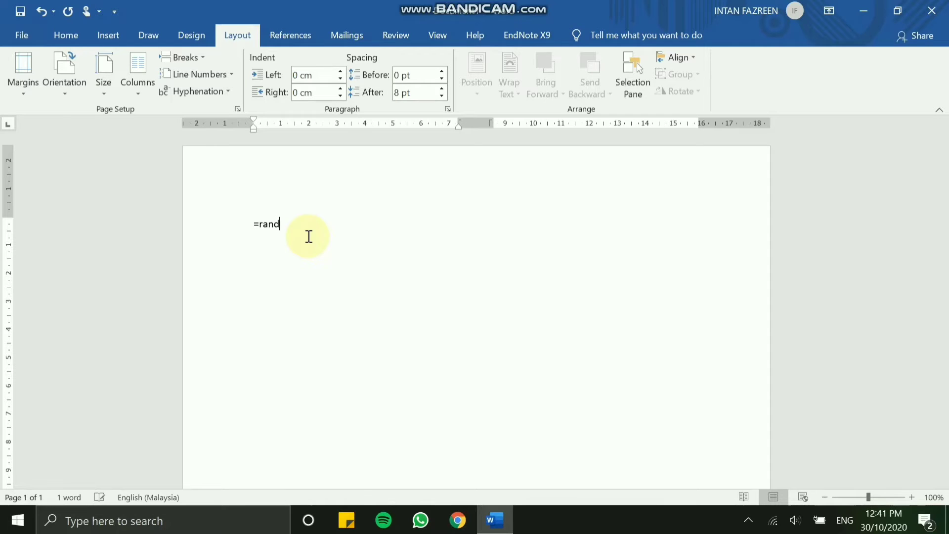
pyautogui.write('(10')
pyautogui.press('Return')
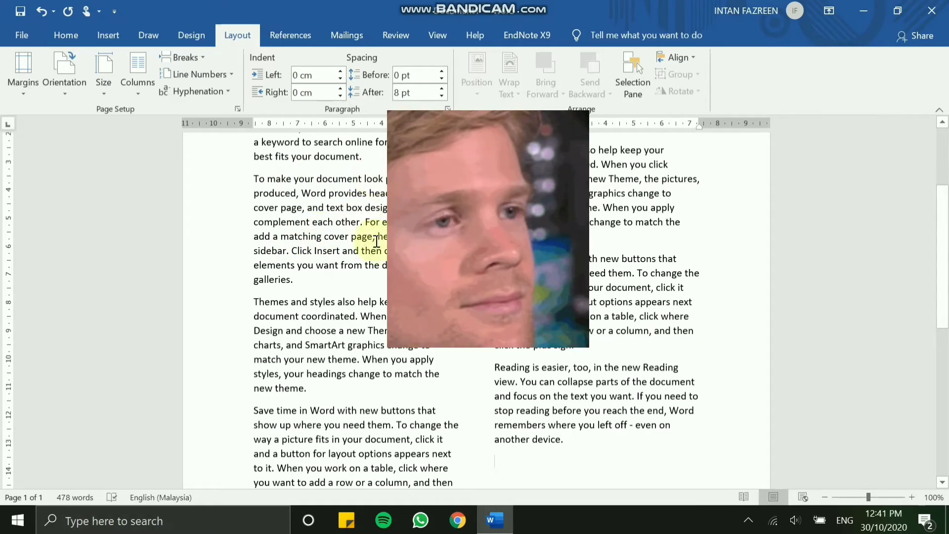
# Examine how the placeholder text flows from the end of the first column into the second column.
pyautogui.scroll(3, 346, 237)
pyautogui.scroll(-10, 377, 241)
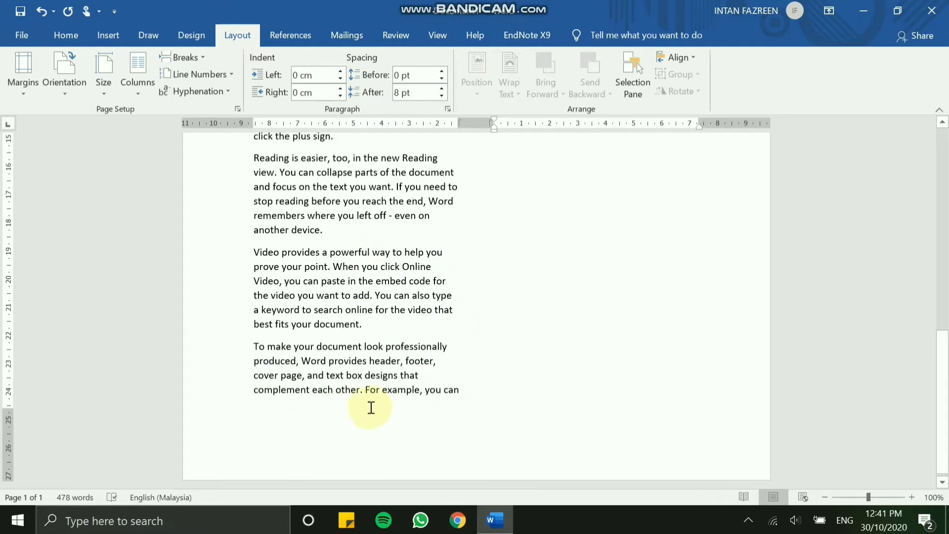
pyautogui.moveTo(354, 391); pyautogui.dragTo(444, 384)
pyautogui.click(444, 360)
pyautogui.scroll(9, 460, 341)
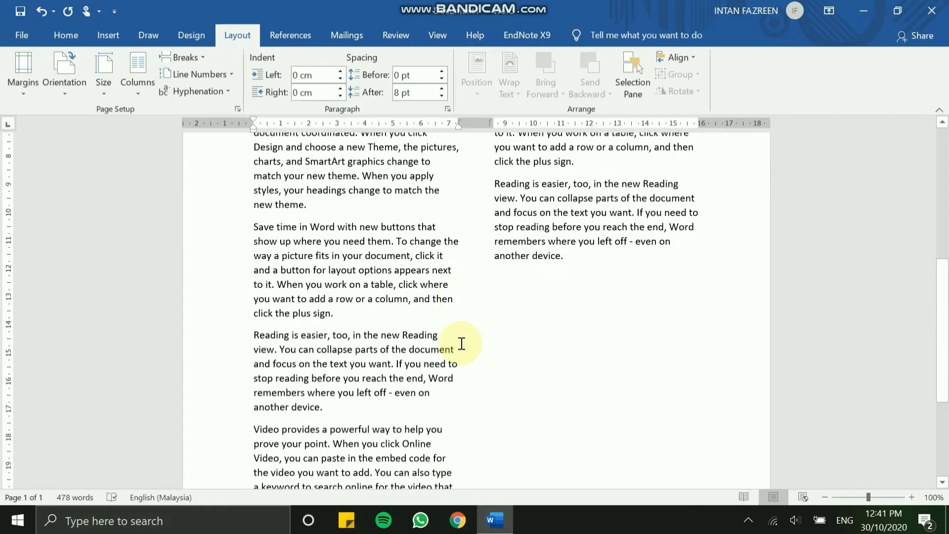
pyautogui.scroll(3, 469, 316)
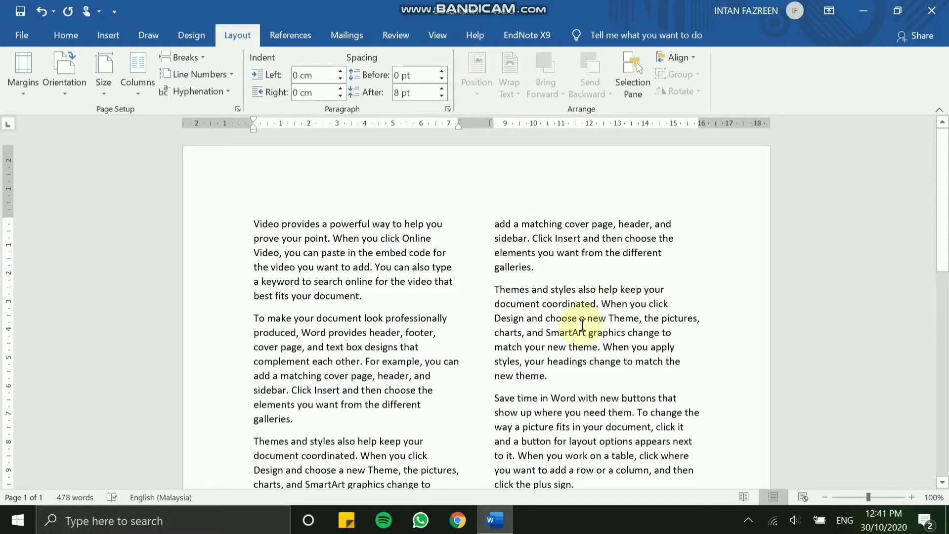
pyautogui.scroll(-1, 564, 336)
pyautogui.scroll(-10, 564, 337)
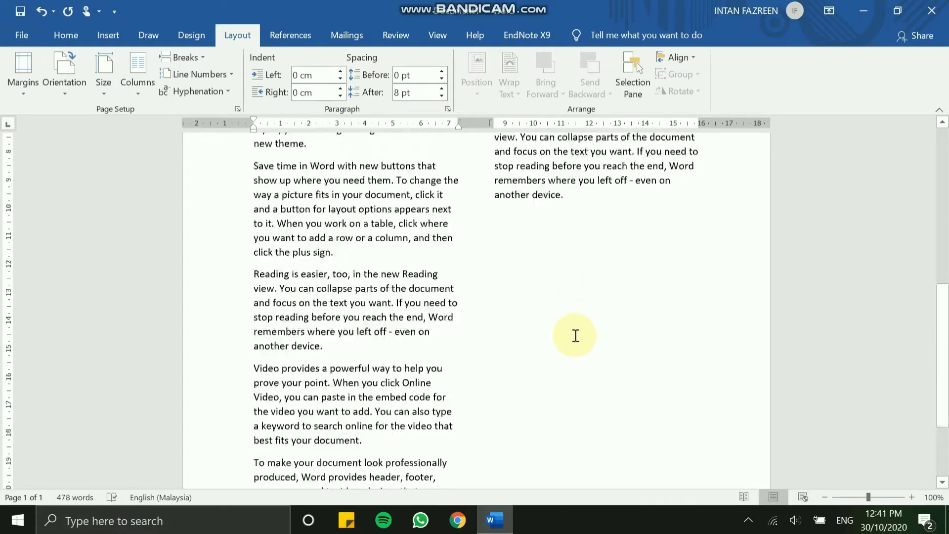
pyautogui.scroll(-5, 575, 332)
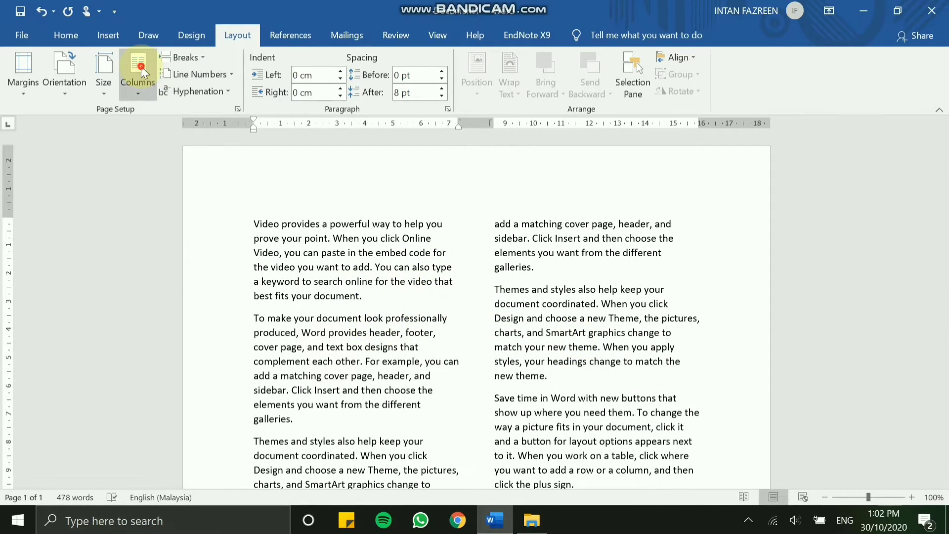
# Arrange the text in three equal columns, and switch to the Left column preset.
pyautogui.click(138, 82)
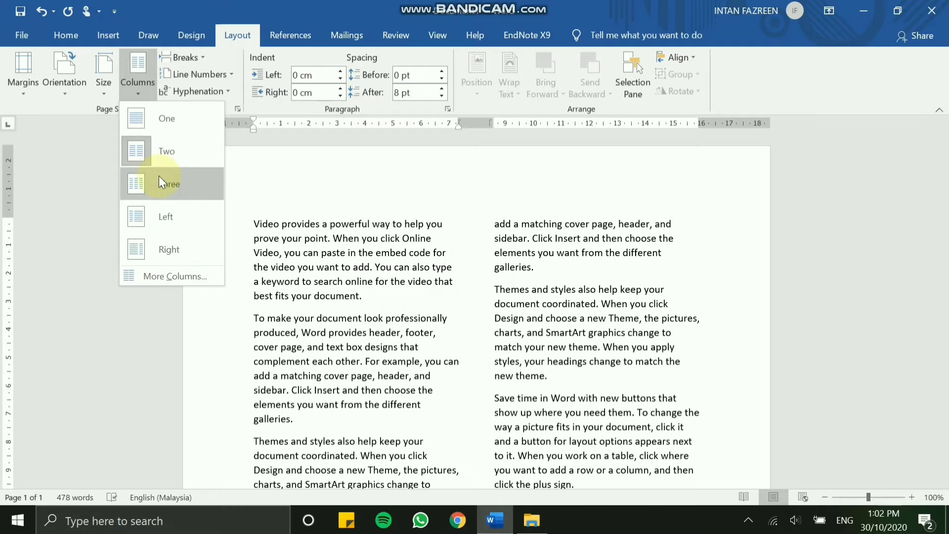
pyautogui.click(168, 181)
pyautogui.click(126, 81)
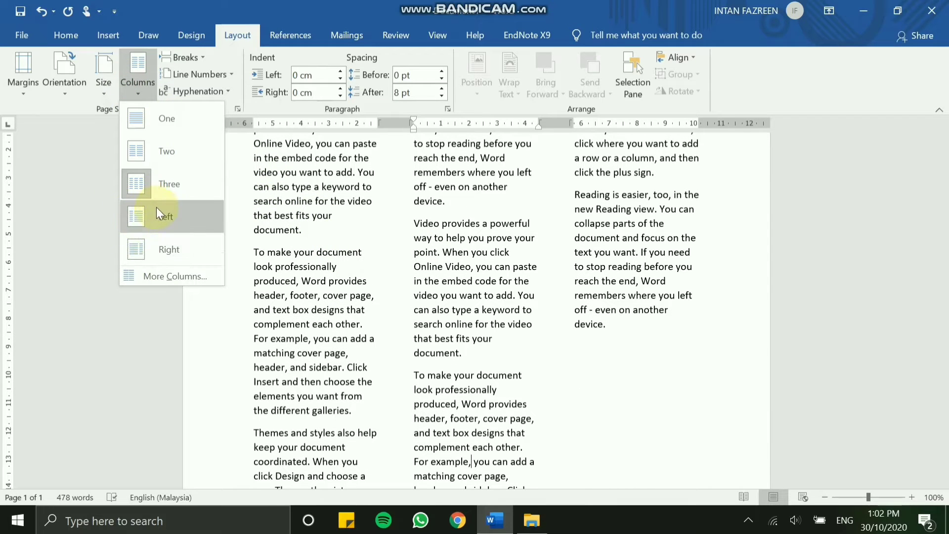
pyautogui.click(165, 216)
pyautogui.scroll(3, 216, 229)
# Apply the Right column preset to the text and check the start of the page.
pyautogui.click(137, 81)
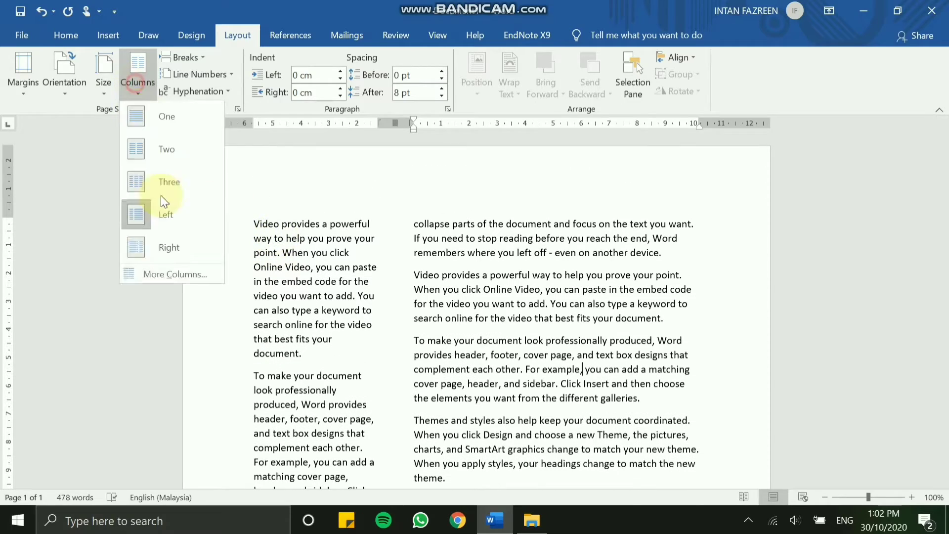
pyautogui.click(173, 250)
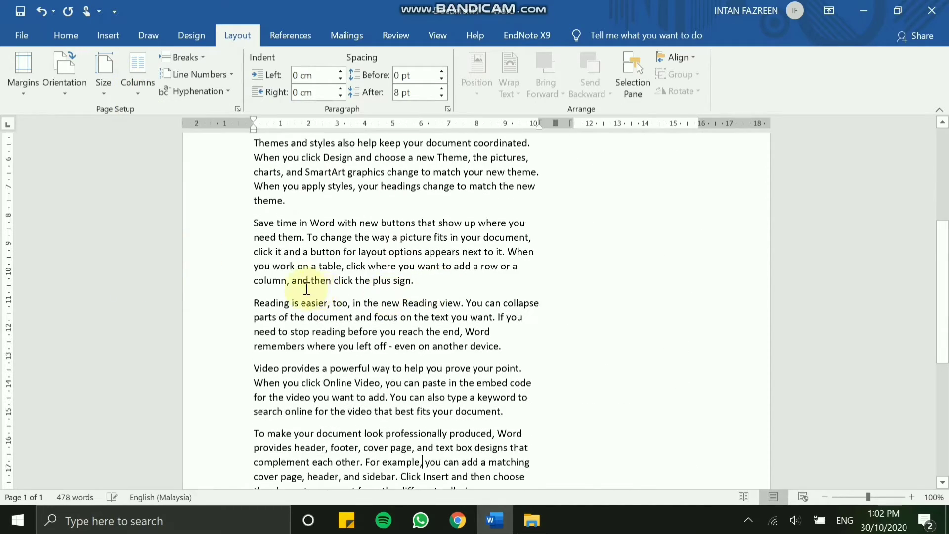
pyautogui.scroll(4, 318, 283)
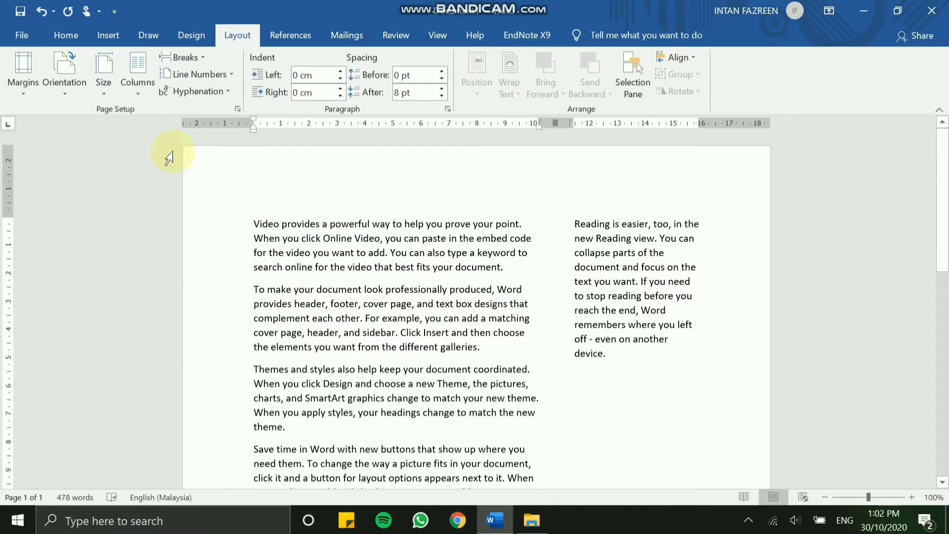
# Set the whole document to 5 columns with a line between them and check the layout.
pyautogui.click(141, 87)
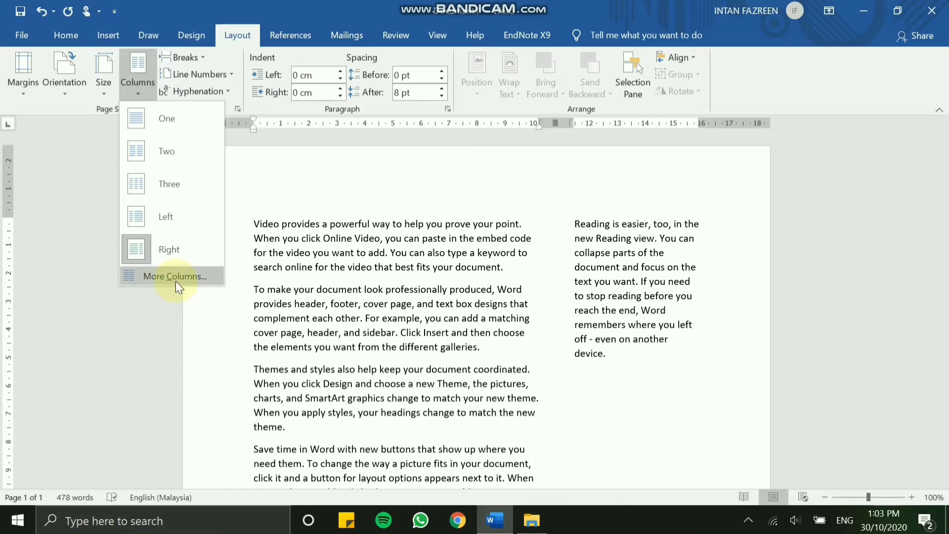
pyautogui.click(197, 274)
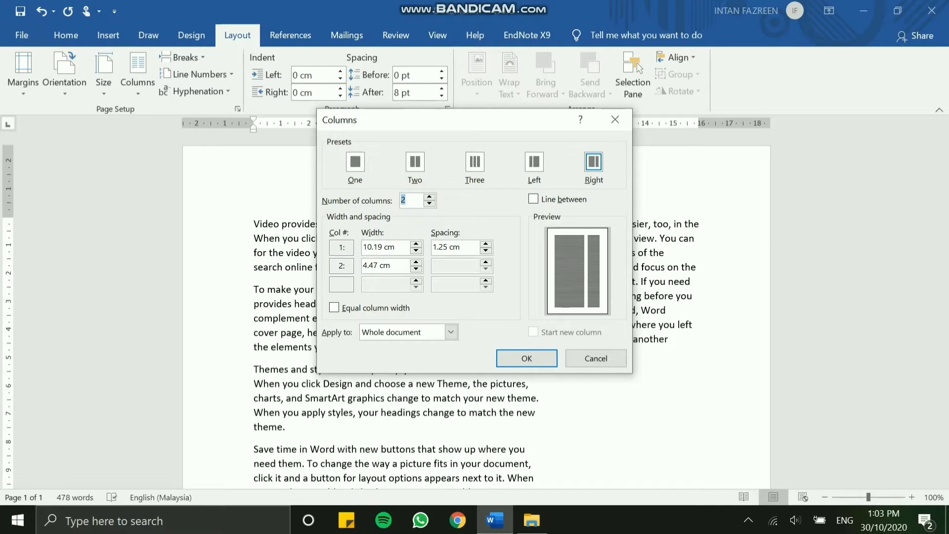
pyautogui.click(532, 198)
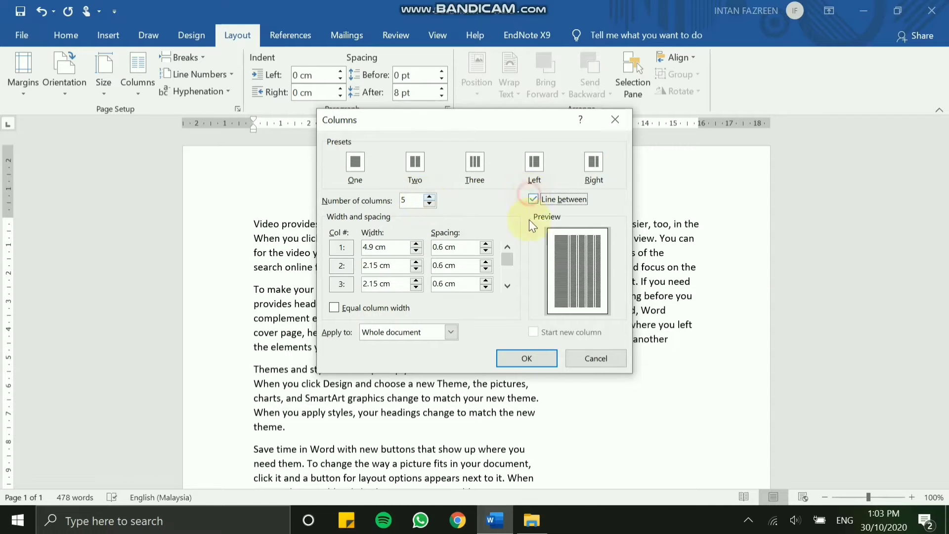
pyautogui.click(527, 359)
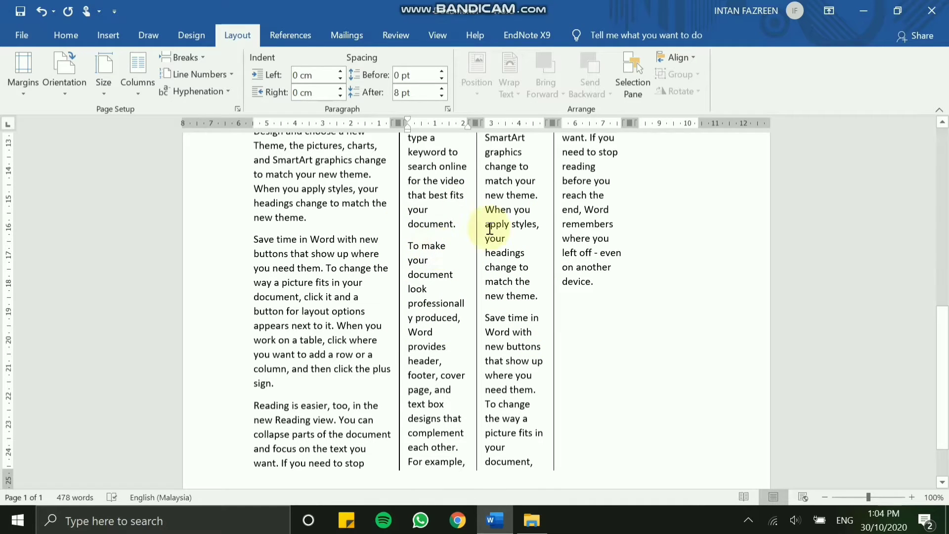
pyautogui.scroll(4, 419, 222)
pyautogui.scroll(6, 420, 222)
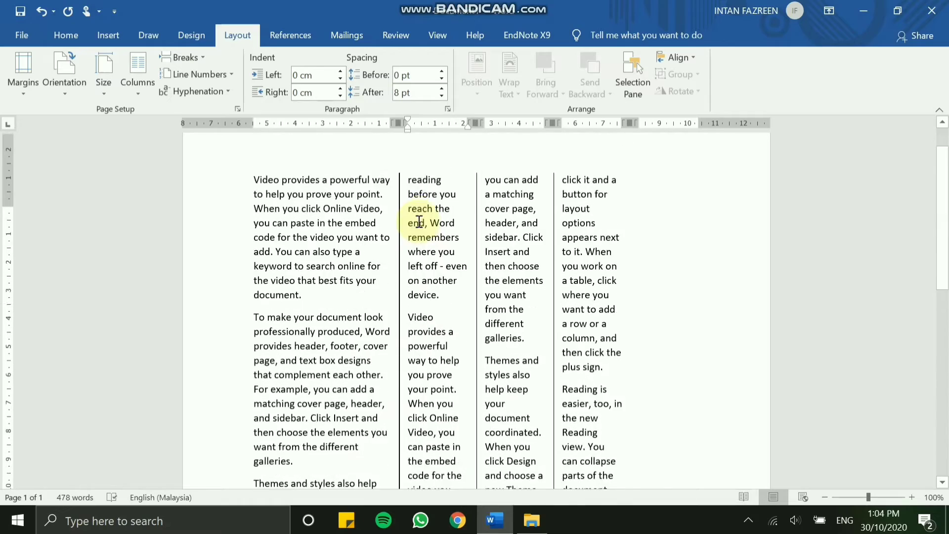
# Return the whole document to two columns and remove the line between them.
pyautogui.click(138, 74)
pyautogui.click(159, 141)
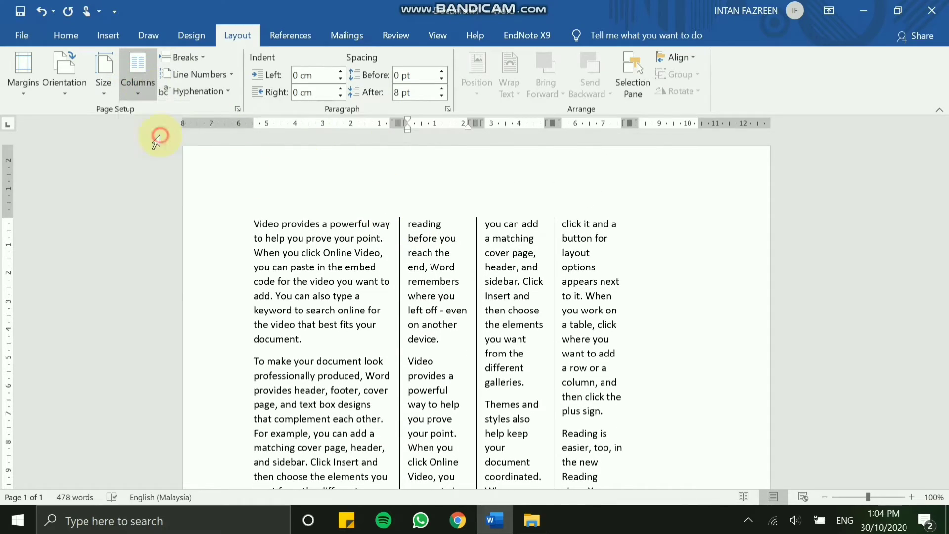
pyautogui.click(126, 84)
pyautogui.click(151, 275)
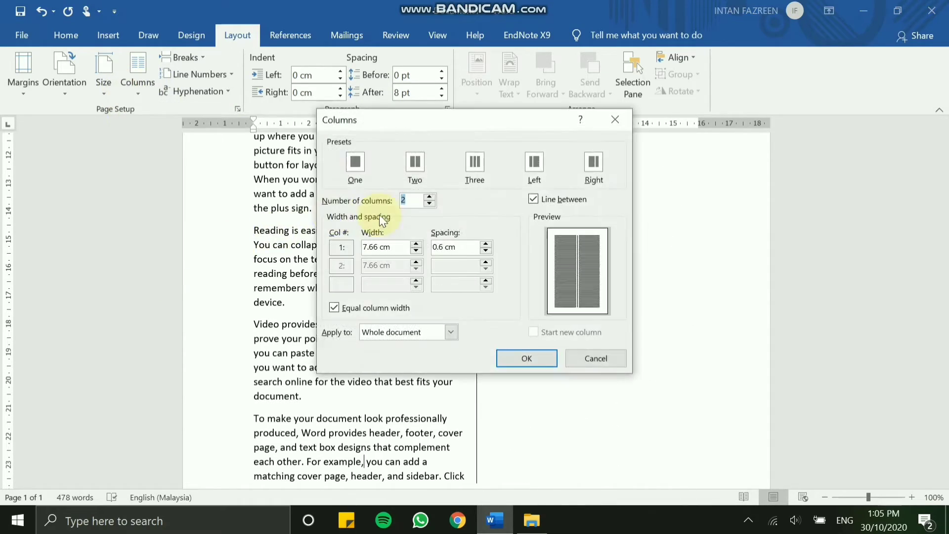
pyautogui.click(527, 359)
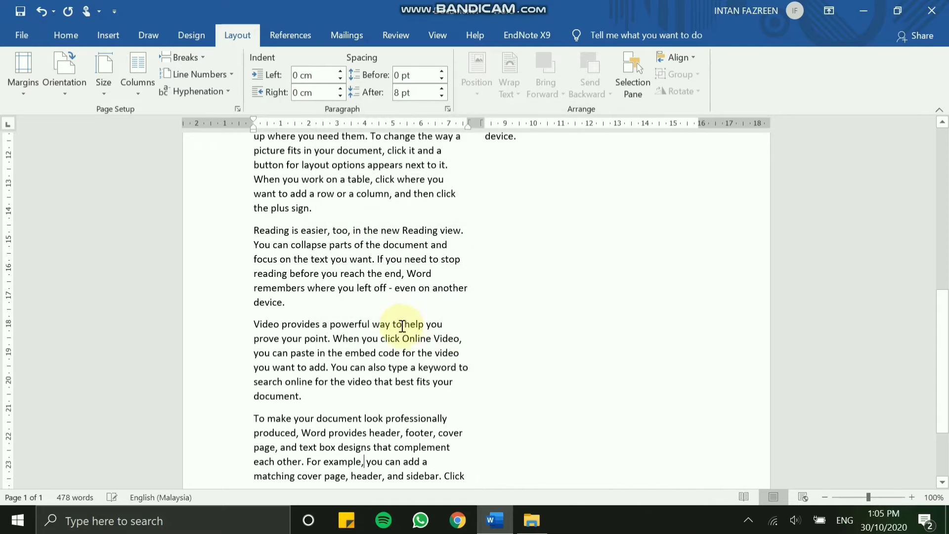
pyautogui.scroll(8, 402, 316)
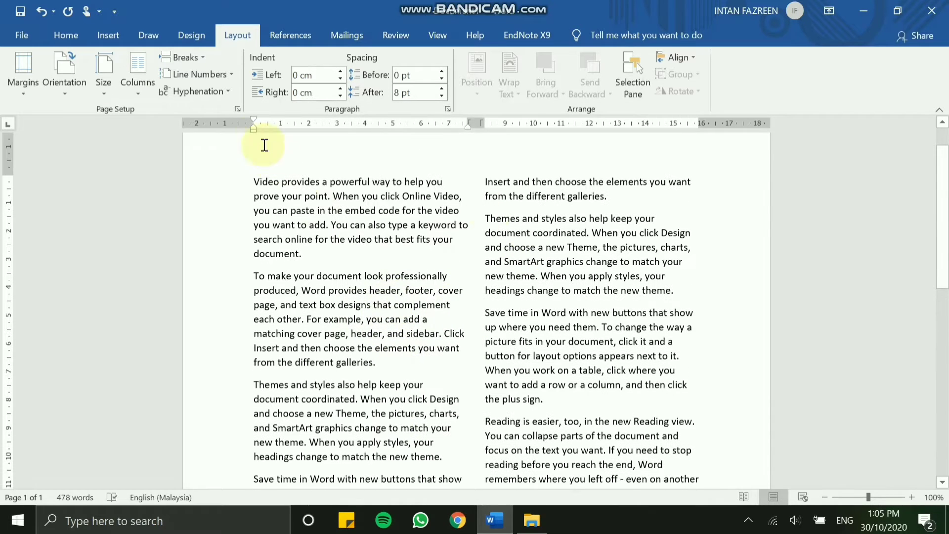
# Insert a page break after the last paragraph in the second column.
pyautogui.click(187, 55)
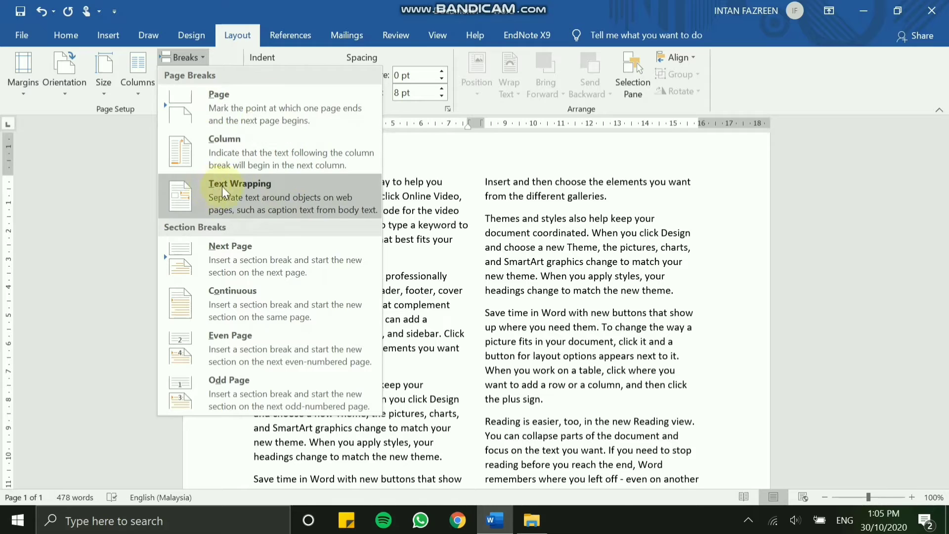
pyautogui.click(237, 126)
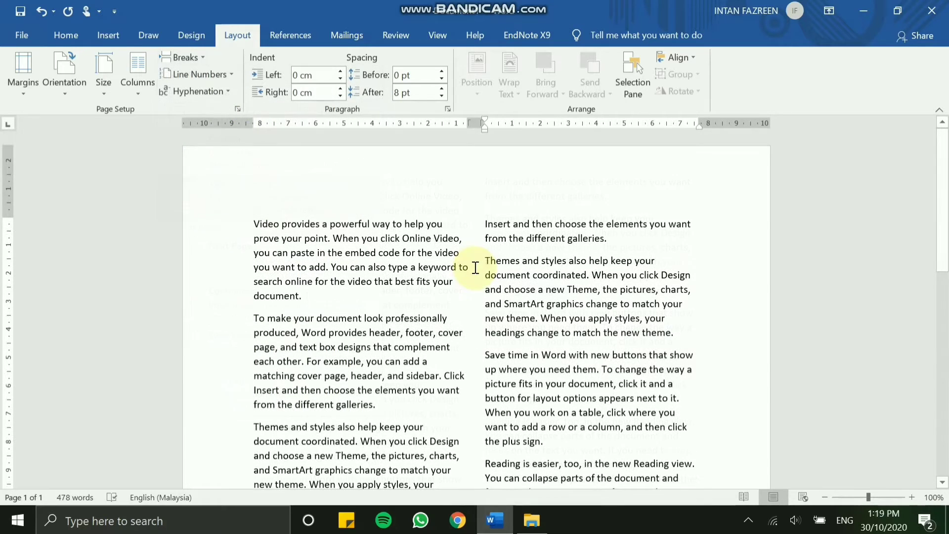
pyautogui.scroll(-5, 565, 324)
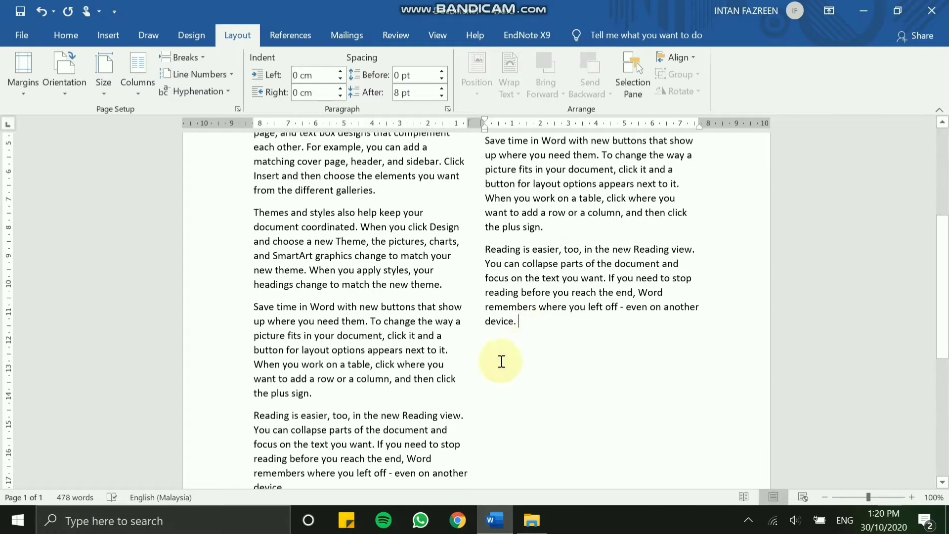
pyautogui.click(185, 57)
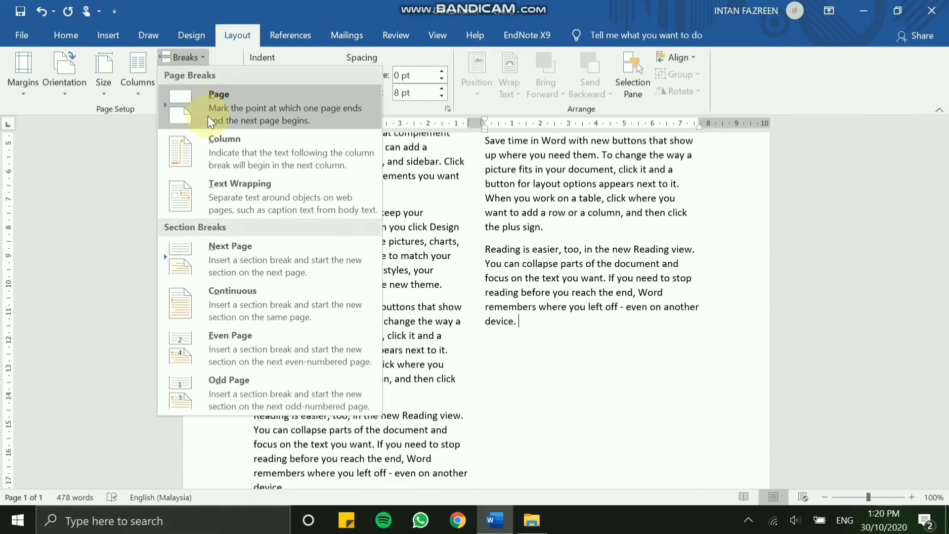
pyautogui.click(208, 116)
# Examine where the text ends on the first page and where the new page starts after the page break.
pyautogui.scroll(4, 500, 249)
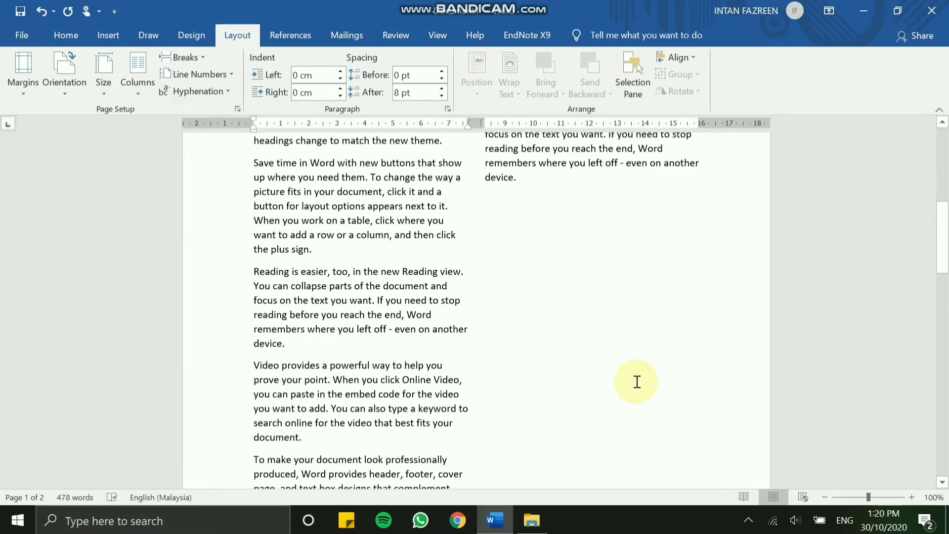
pyautogui.scroll(-9, 636, 381)
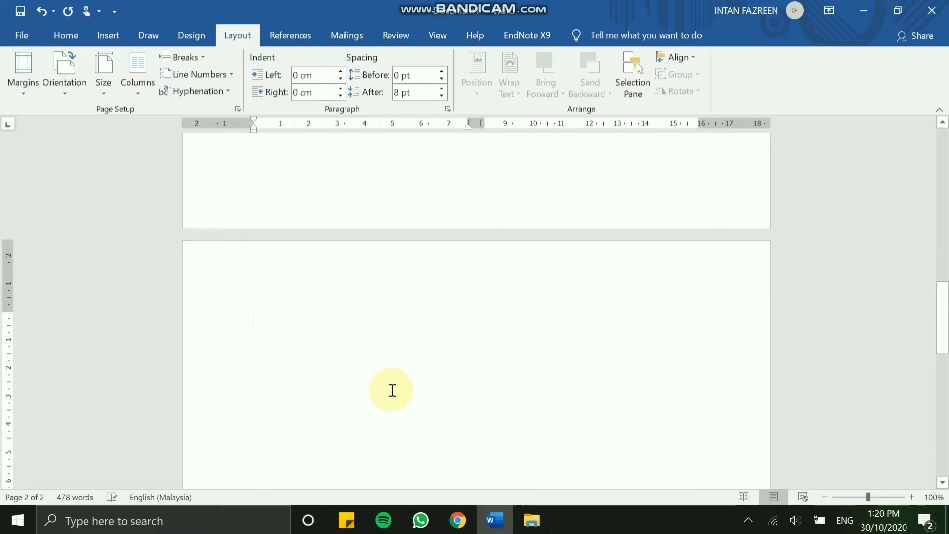
pyautogui.scroll(-2, 392, 390)
pyautogui.scroll(2, 366, 341)
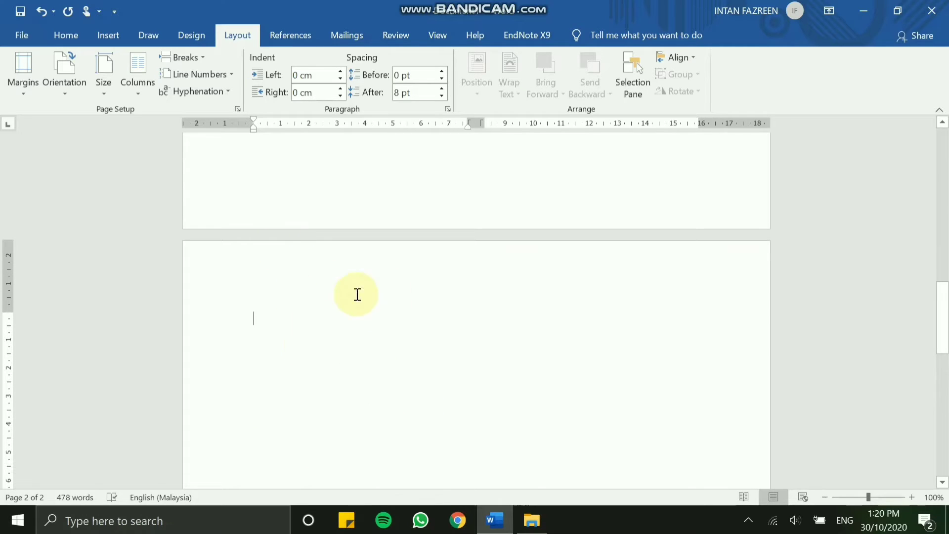
pyautogui.scroll(-5, 475, 168)
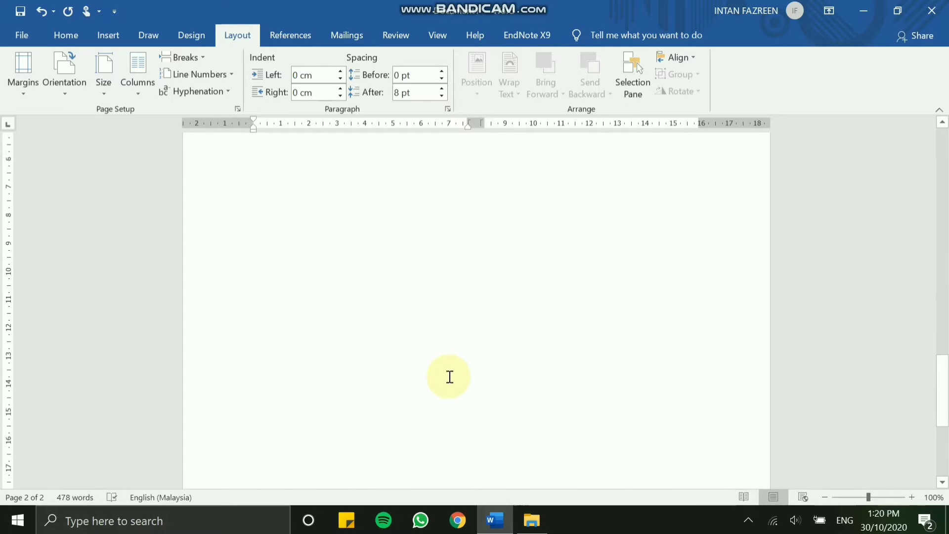
pyautogui.scroll(5, 449, 377)
pyautogui.scroll(-5, 449, 377)
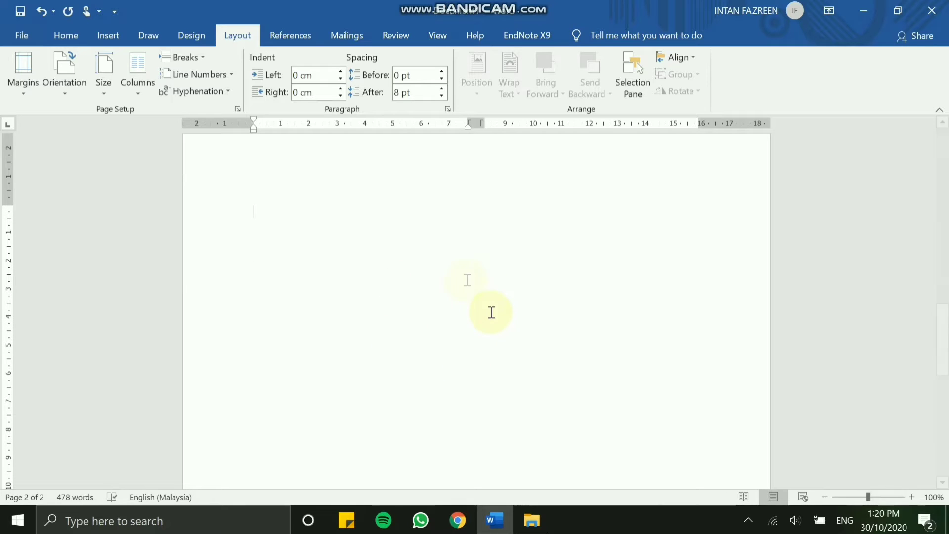
pyautogui.scroll(20, 492, 312)
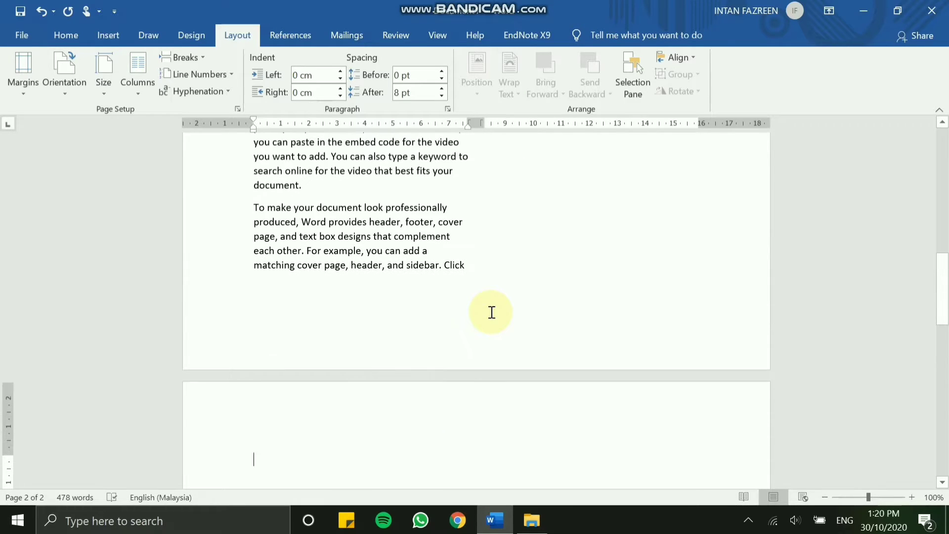
pyautogui.scroll(5, 492, 312)
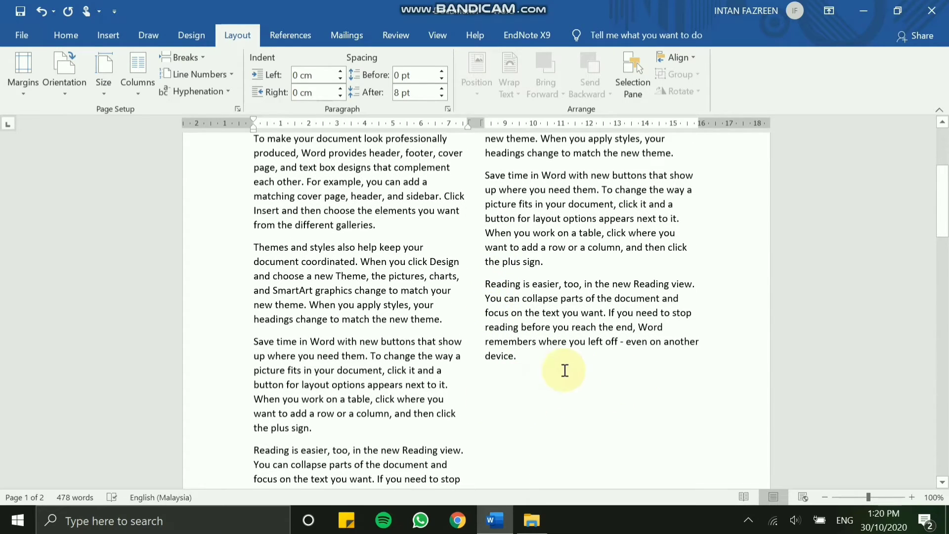
pyautogui.scroll(-4, 591, 339)
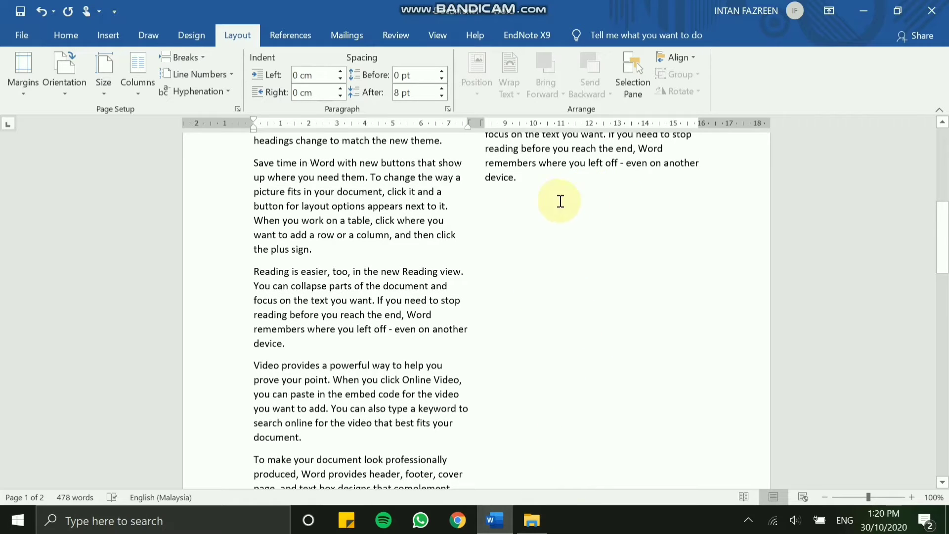
# Show the formatting marks in the document and check where the page break sits.
pyautogui.click(64, 41)
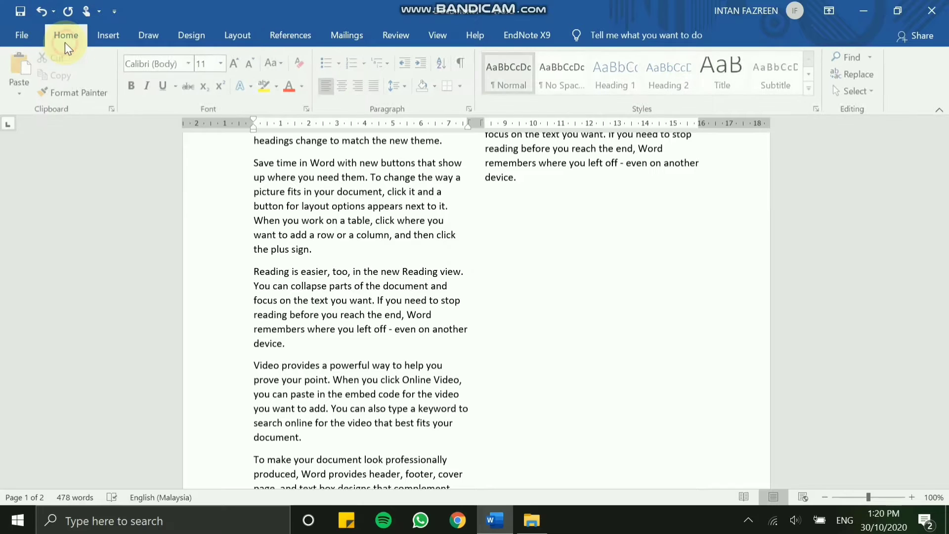
pyautogui.click(464, 65)
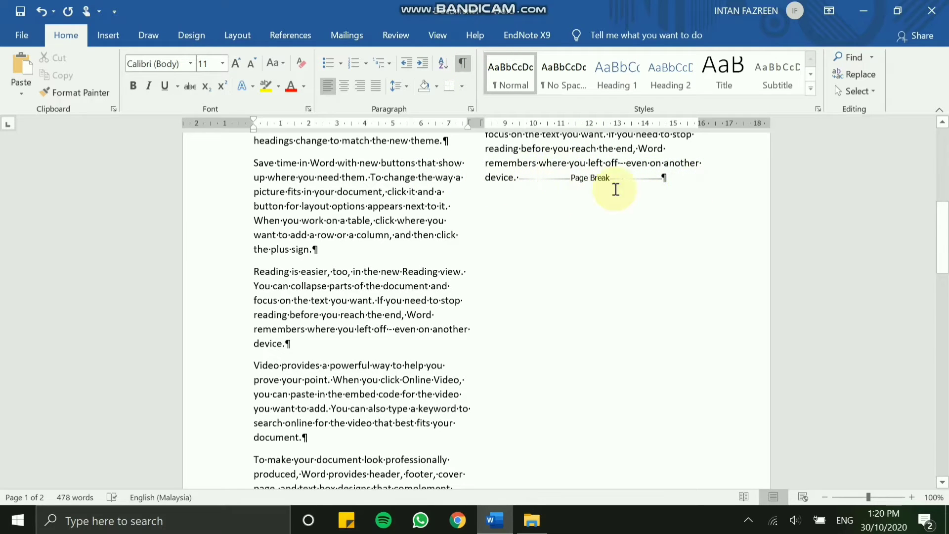
pyautogui.scroll(-1, 547, 174)
pyautogui.scroll(2, 566, 212)
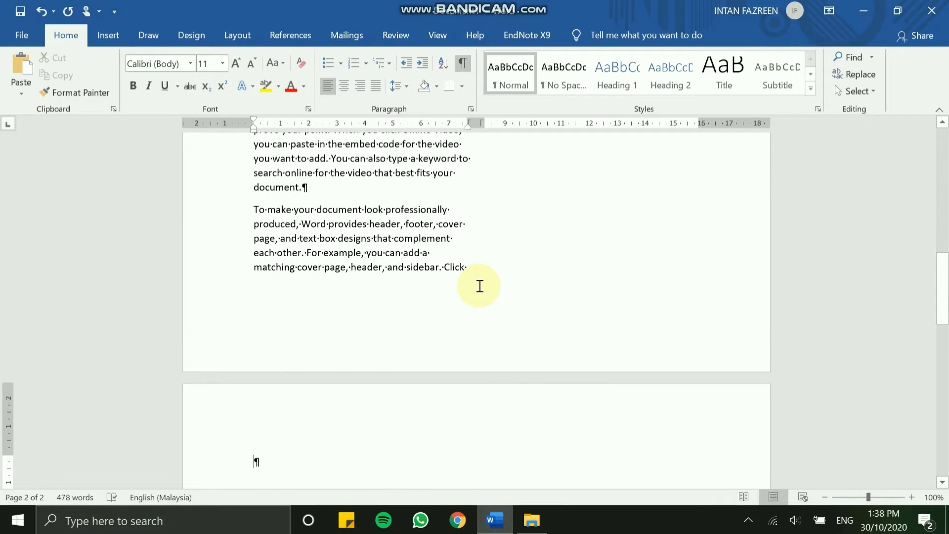
# Add several blank paragraphs on the page following the page break and remove them again.
pyautogui.scroll(-3, 480, 285)
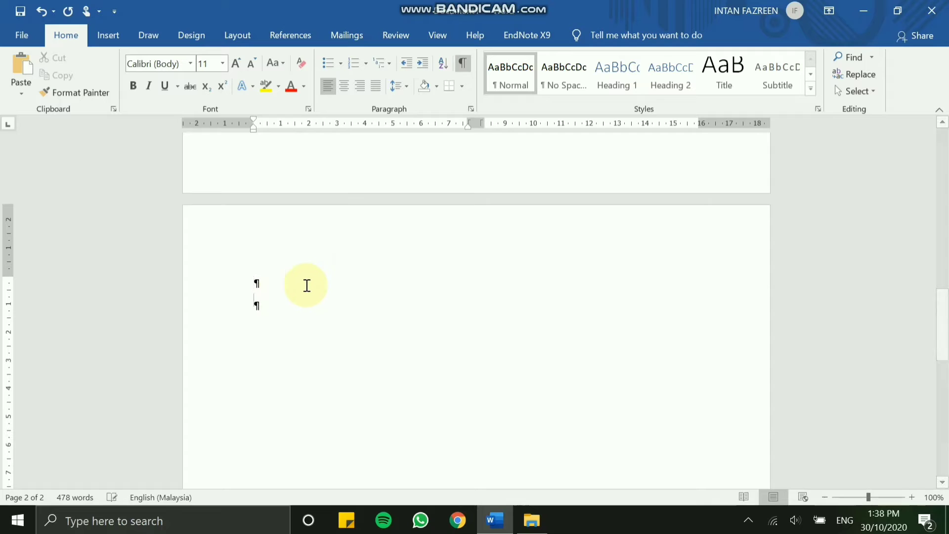
pyautogui.press('Return')
pyautogui.press('Return')
pyautogui.press('Return')
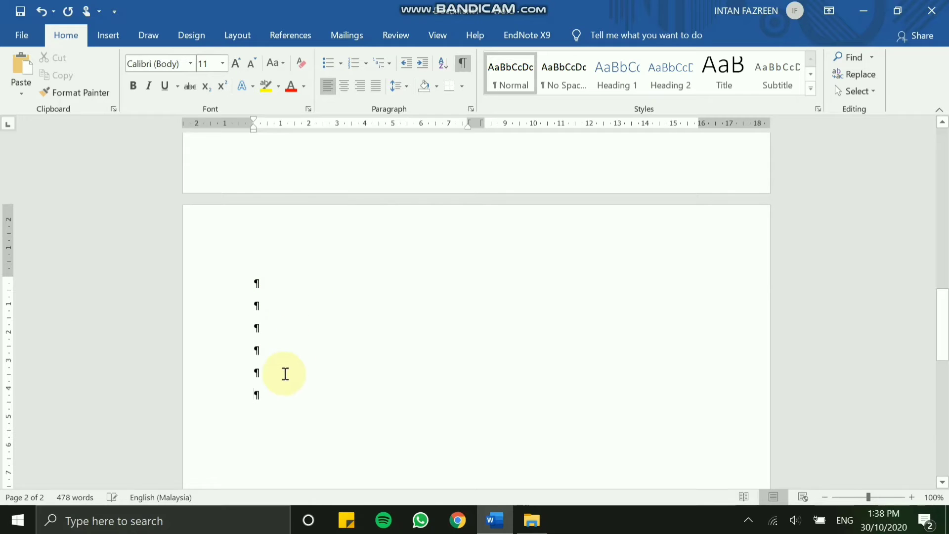
pyautogui.press('BackSpace')
pyautogui.press('BackSpace')
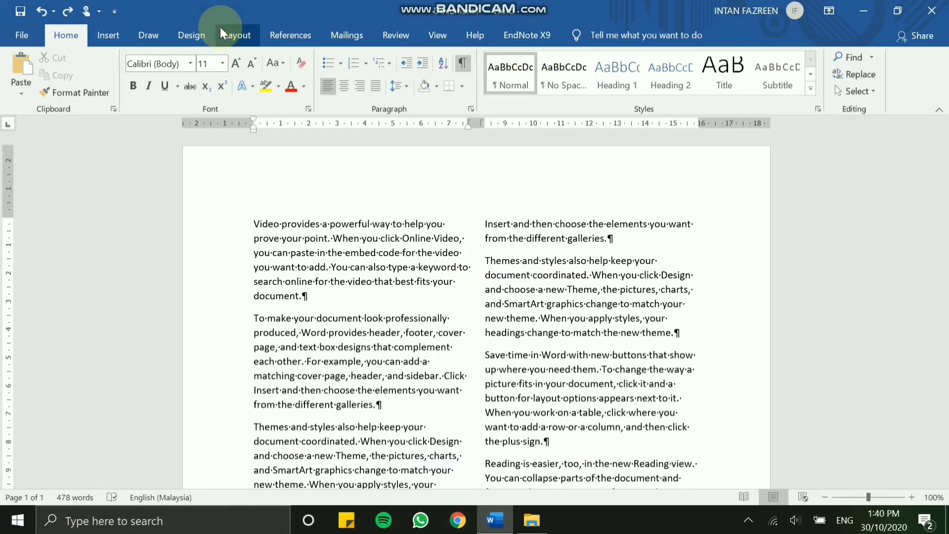
# Review the available break types and examine how the text runs from the first column into the second.
pyautogui.click(220, 30)
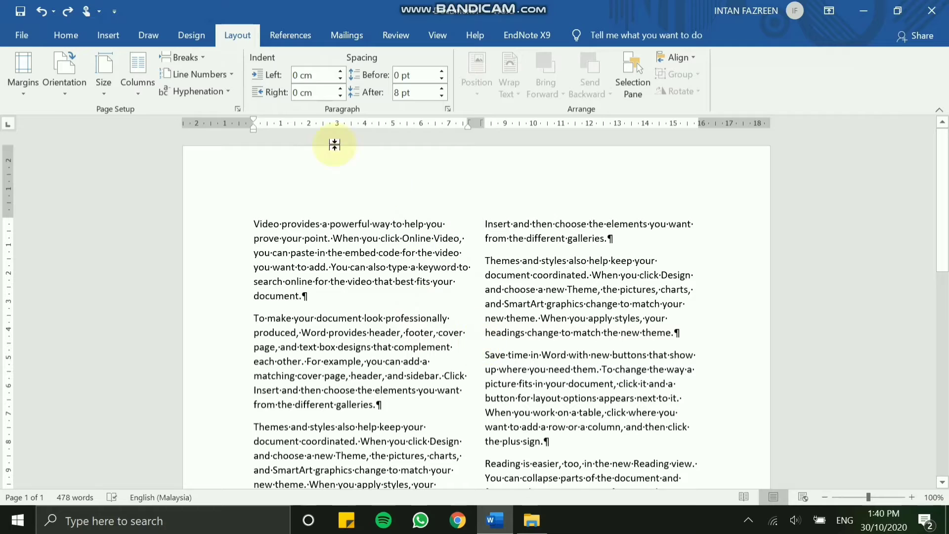
pyautogui.click(186, 58)
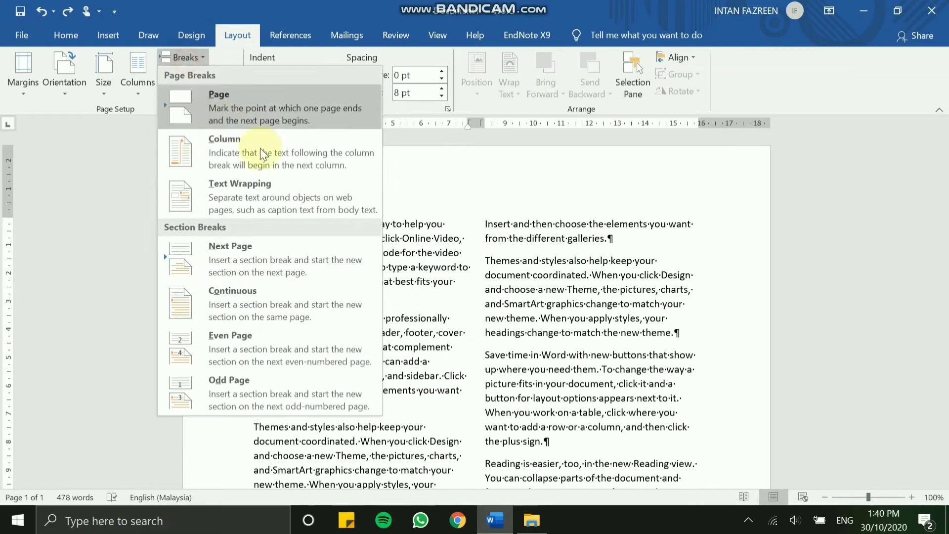
pyautogui.click(408, 173)
pyautogui.scroll(-9, 435, 222)
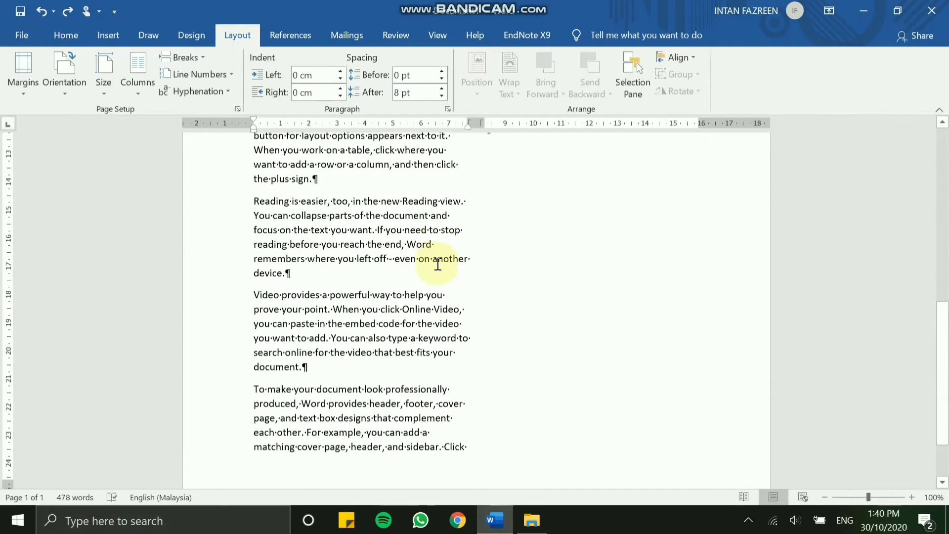
pyautogui.scroll(-2, 438, 265)
pyautogui.scroll(11, 438, 263)
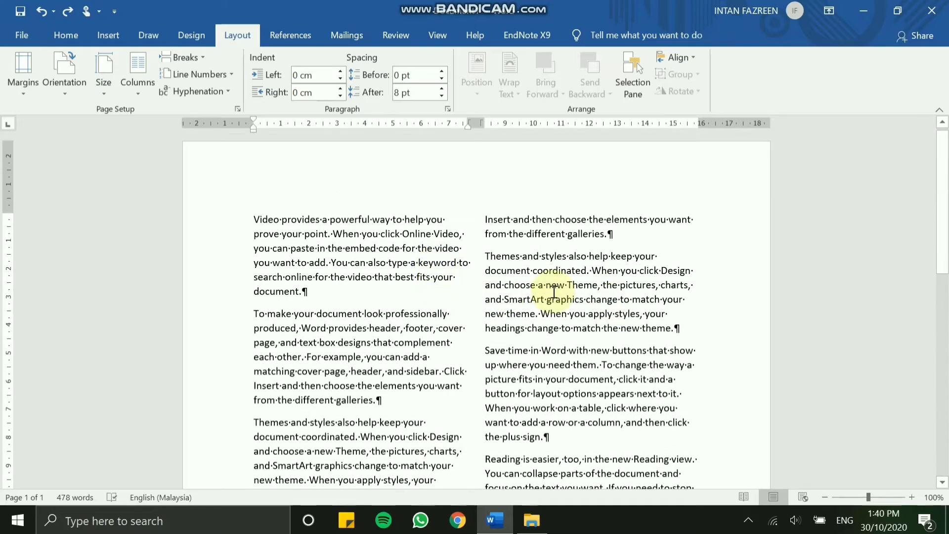
pyautogui.scroll(-3, 543, 326)
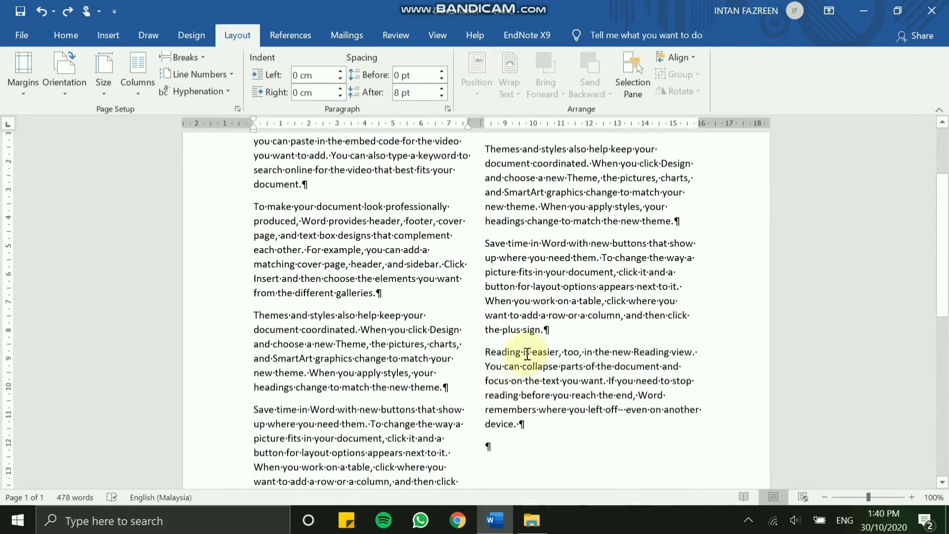
pyautogui.scroll(-10, 346, 297)
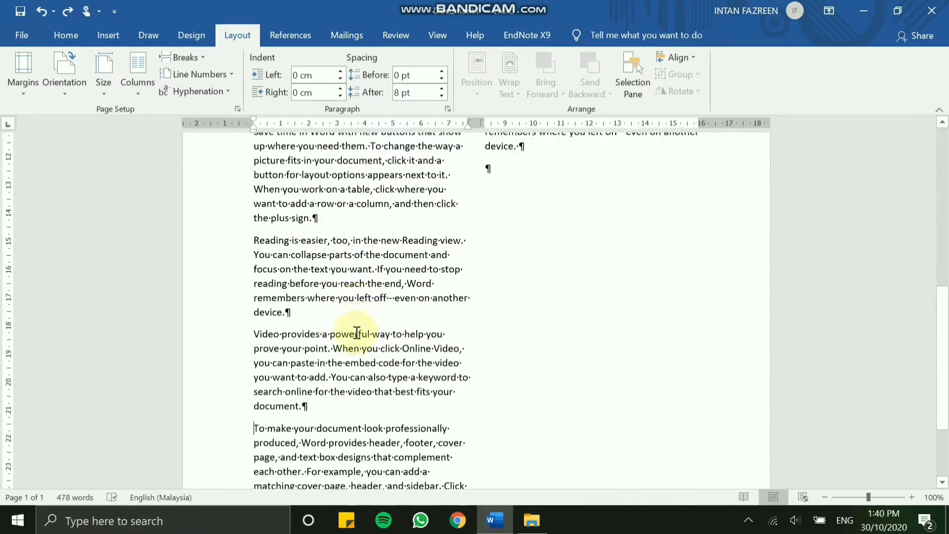
# Insert a column break before the last paragraph of the first column, the one beginning "To make your document look professionally produced".
pyautogui.click(254, 313)
pyautogui.moveTo(262, 311); pyautogui.dragTo(392, 341)
pyautogui.click(392, 341)
pyautogui.scroll(2, 393, 339)
pyautogui.scroll(5, 393, 339)
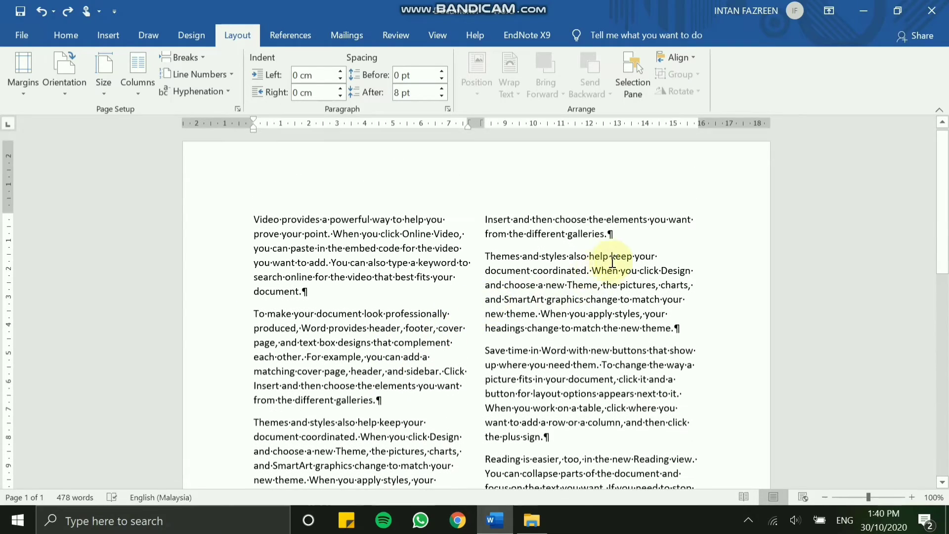
pyautogui.click(615, 238)
pyautogui.scroll(-8, 402, 403)
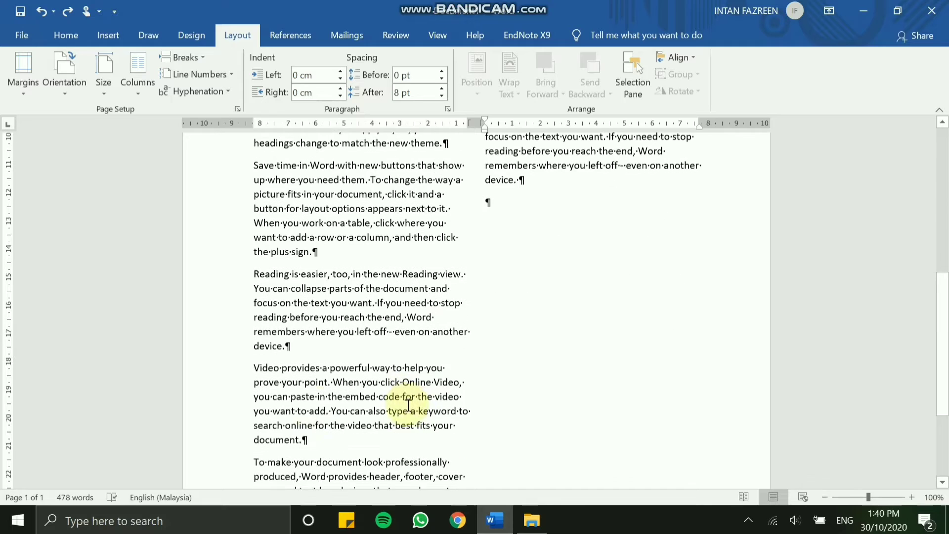
pyautogui.scroll(-2, 266, 357)
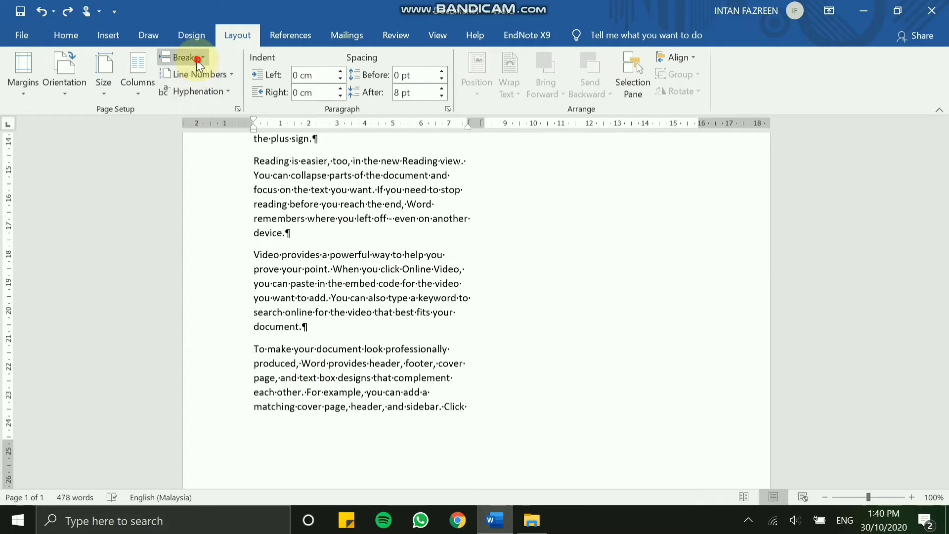
pyautogui.click(180, 58)
pyautogui.click(196, 141)
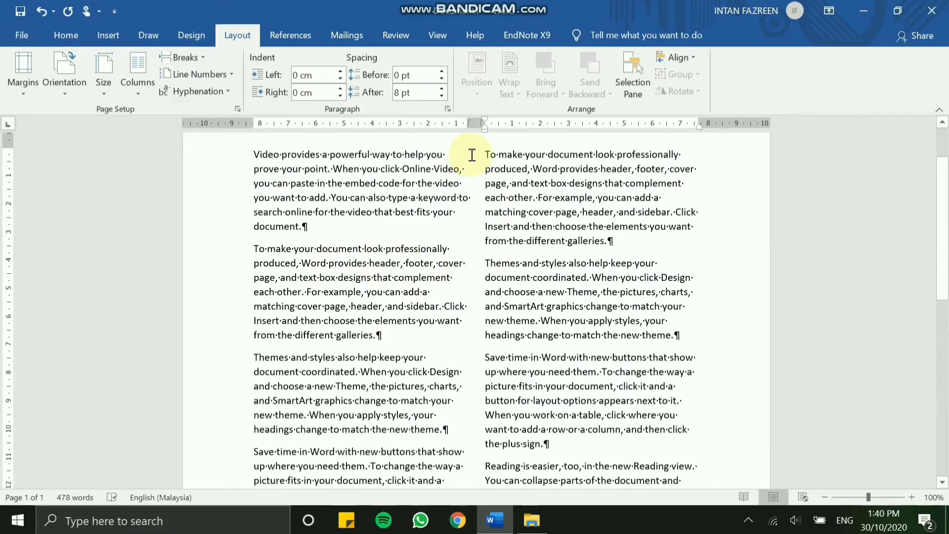
# Examine the column break, the start of the second column, the page break and the blank second page.
pyautogui.scroll(-8, 402, 417)
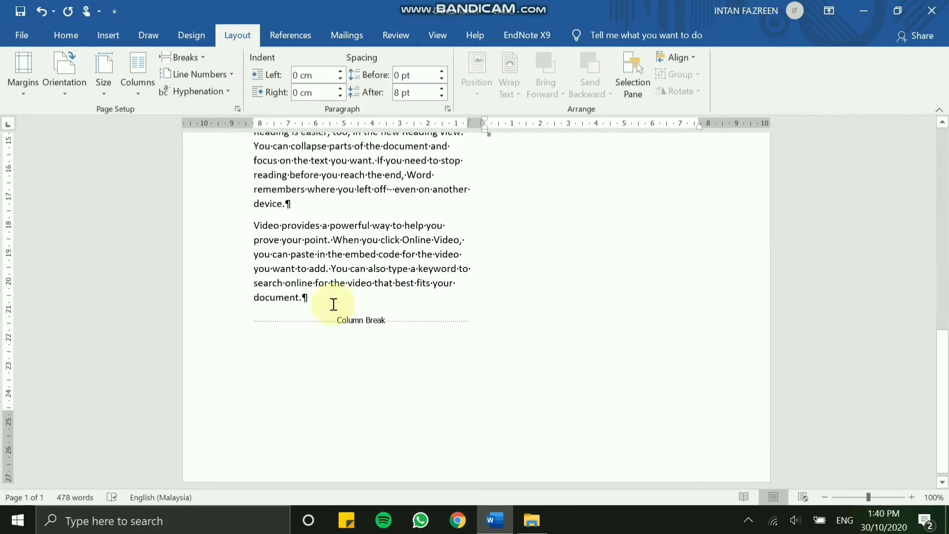
pyautogui.scroll(8, 604, 430)
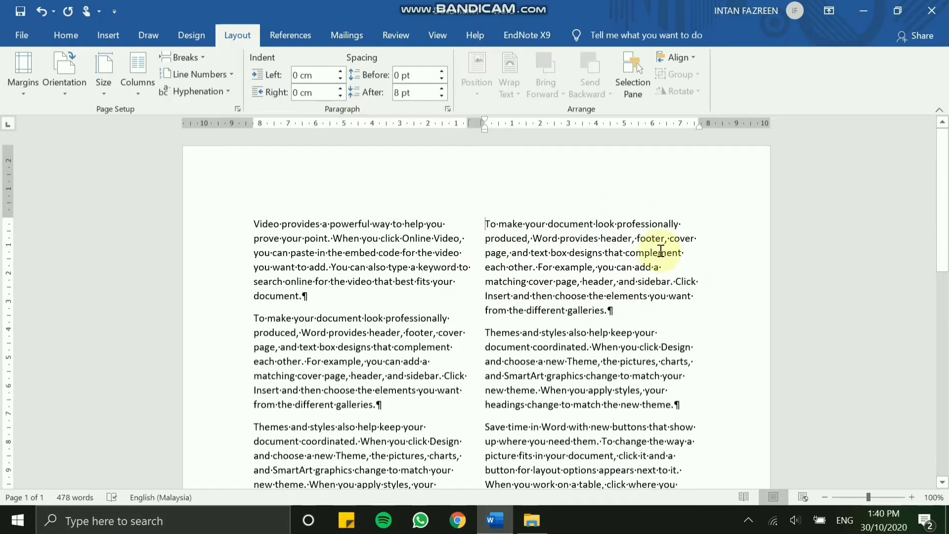
pyautogui.click(336, 388)
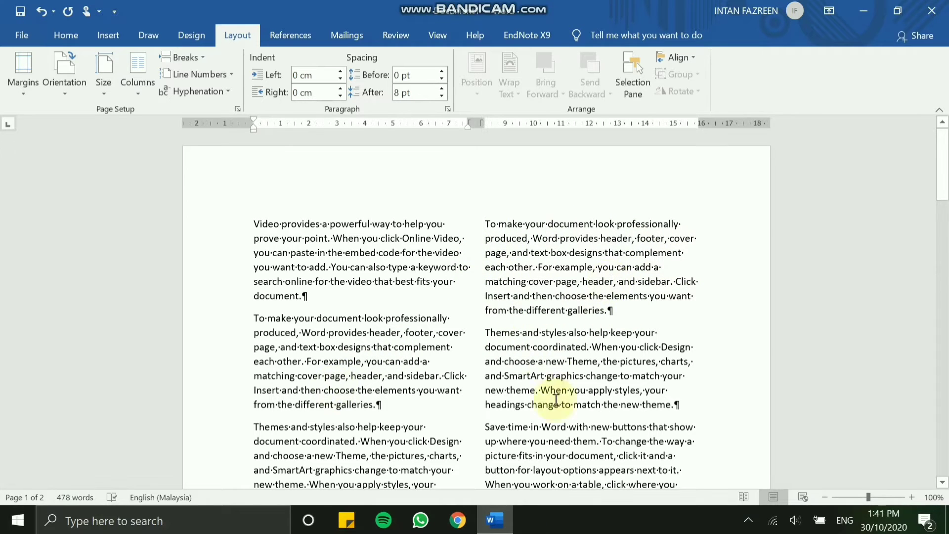
pyautogui.scroll(-8, 483, 297)
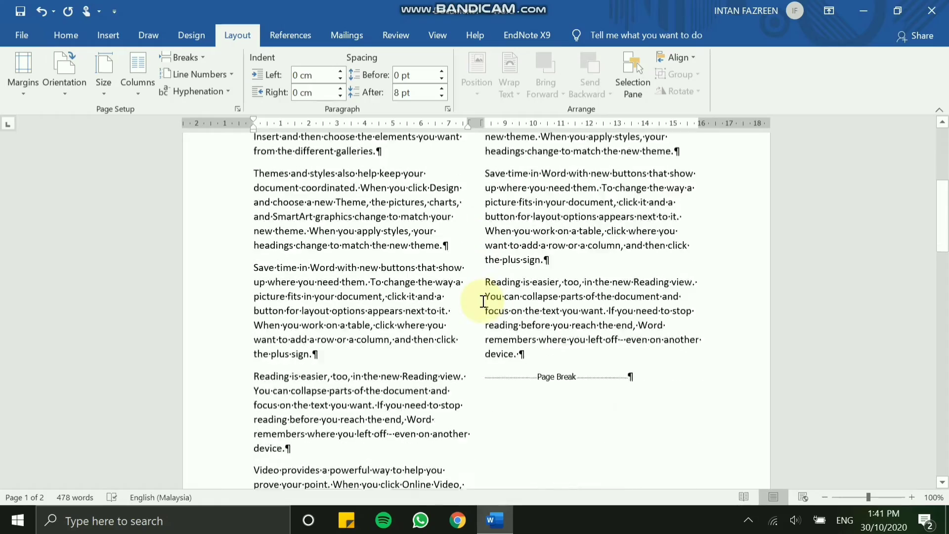
pyautogui.scroll(6, 483, 299)
pyautogui.scroll(-10, 483, 301)
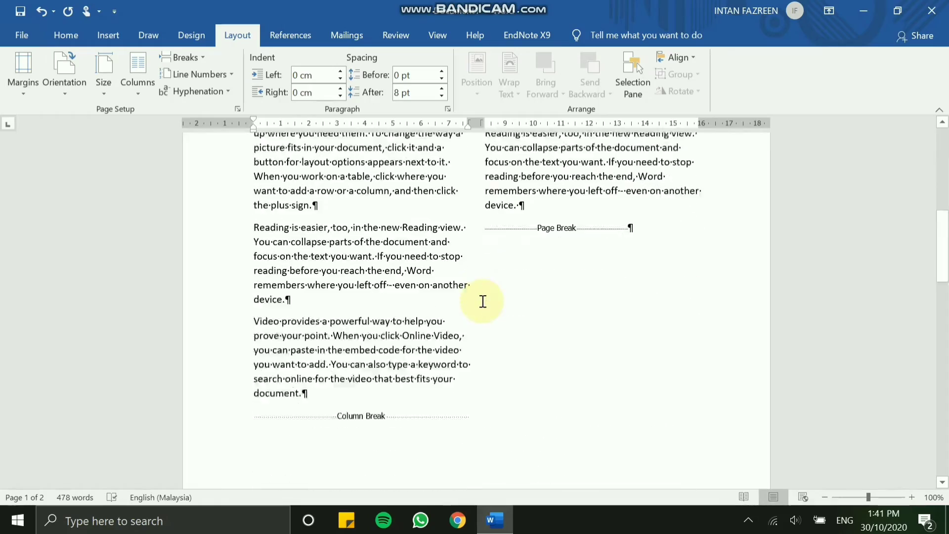
pyautogui.scroll(-6, 483, 301)
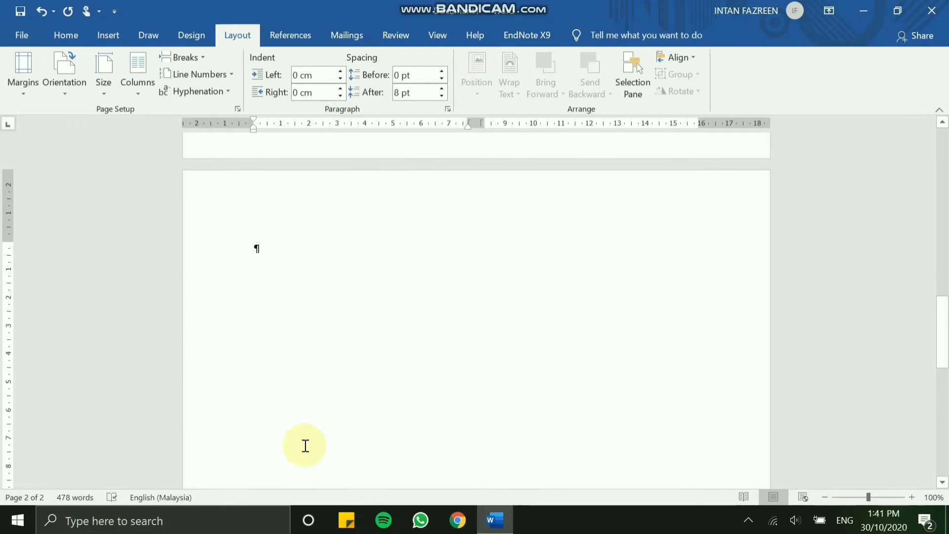
# Insert a column break at the start of the second page and enter "DaksjdcqnudecnoelcEJC;JF" as sample text in its second column.
pyautogui.click(147, 96)
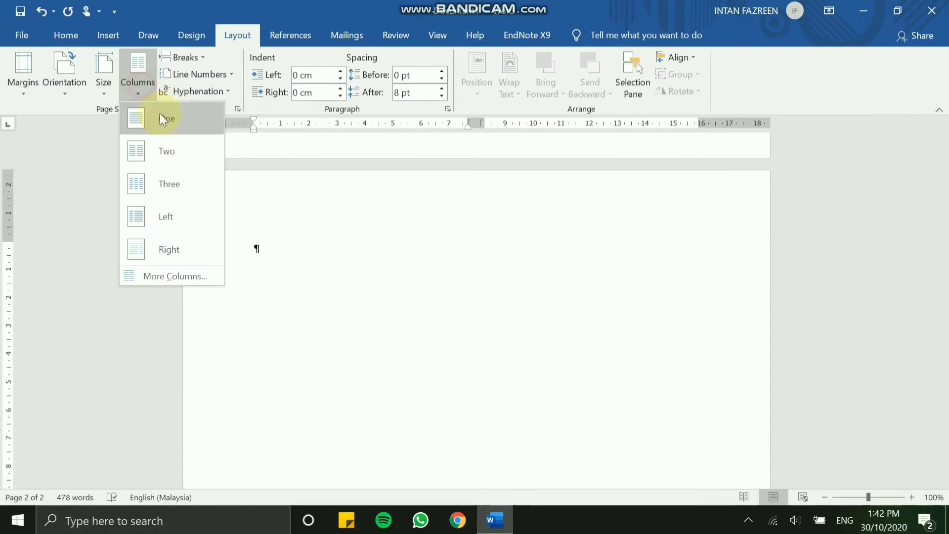
pyautogui.click(173, 57)
pyautogui.click(188, 154)
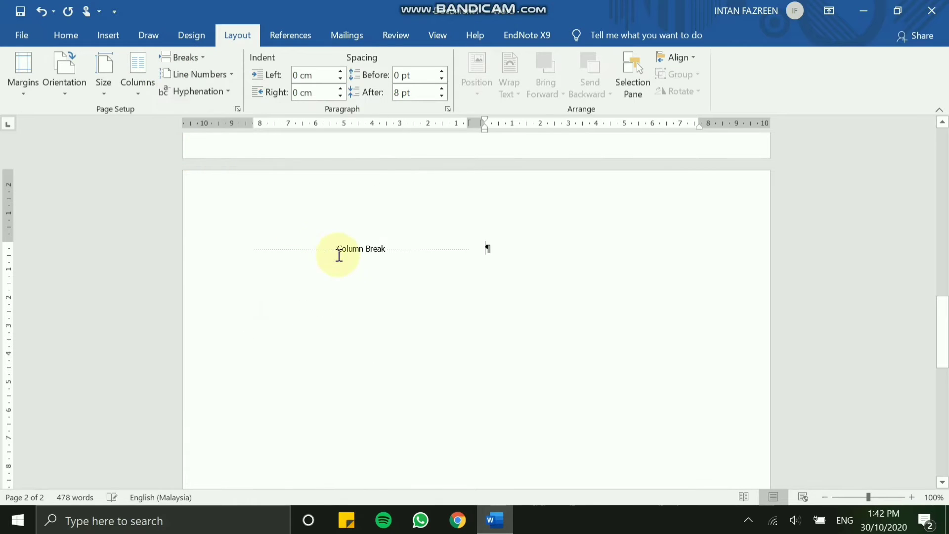
pyautogui.write('daksjd')
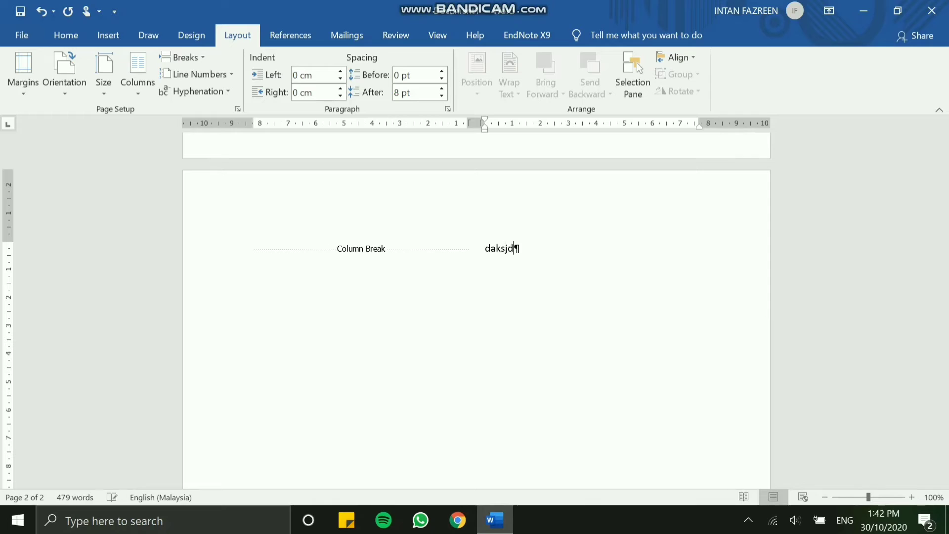
pyautogui.write('cqnudecnoelc')
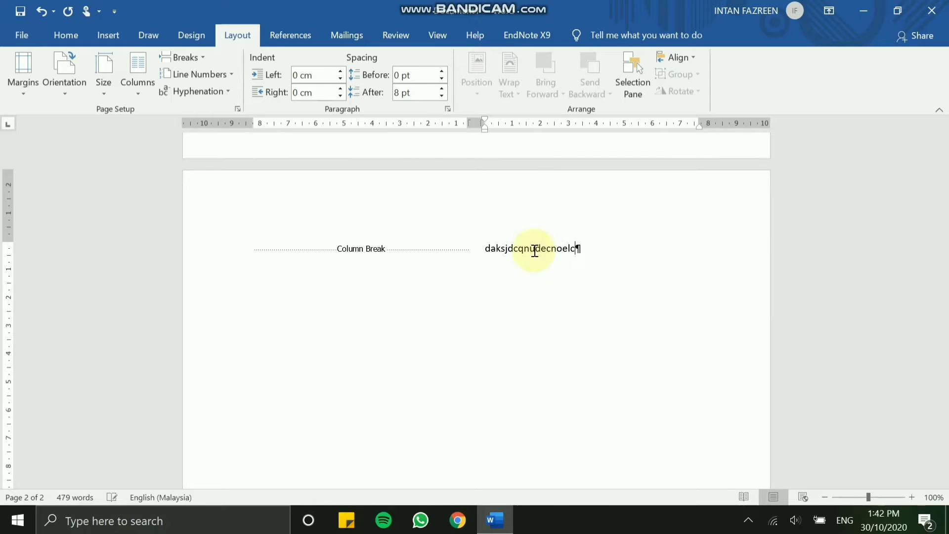
pyautogui.press('capslock')
pyautogui.write('EJC;JF')
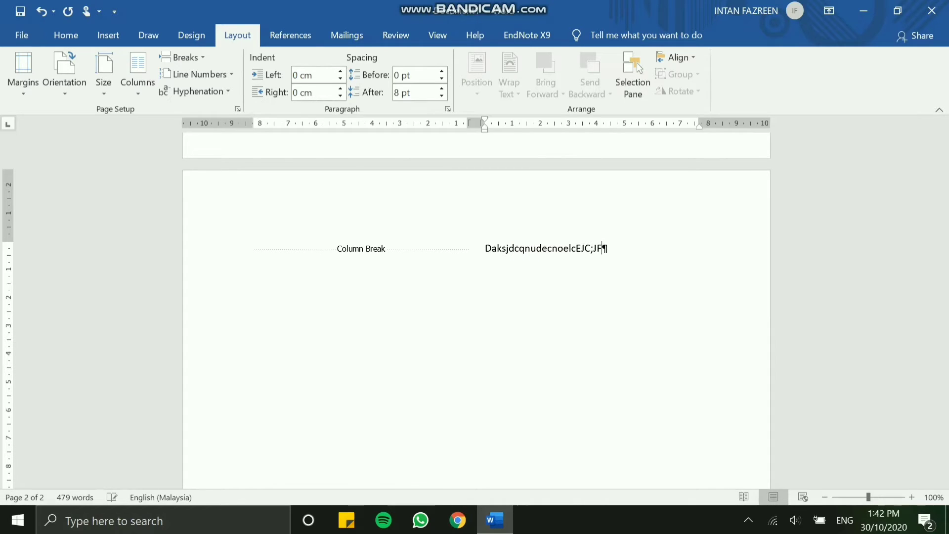
pyautogui.press('capslock')
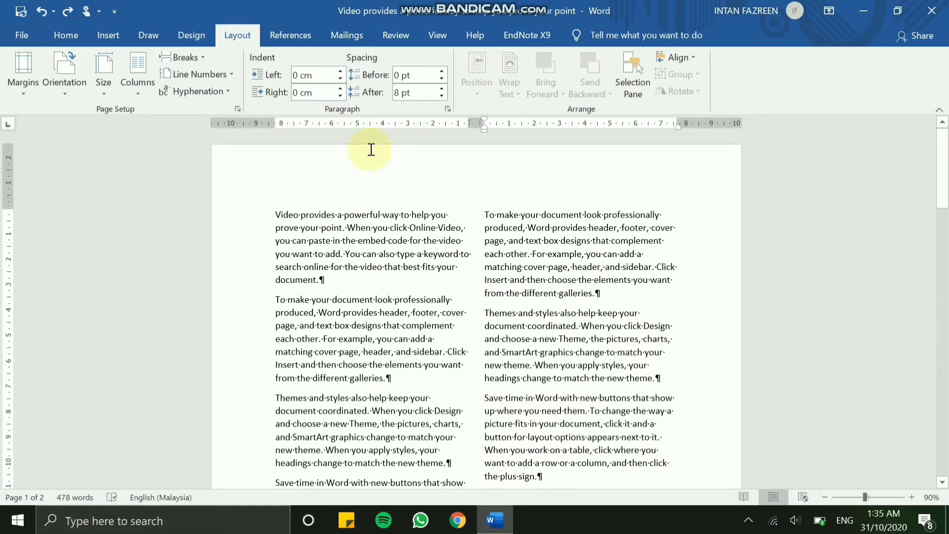
# Review the section break types, and look through both pages of the document with their existing column and page breaks.
pyautogui.click(179, 60)
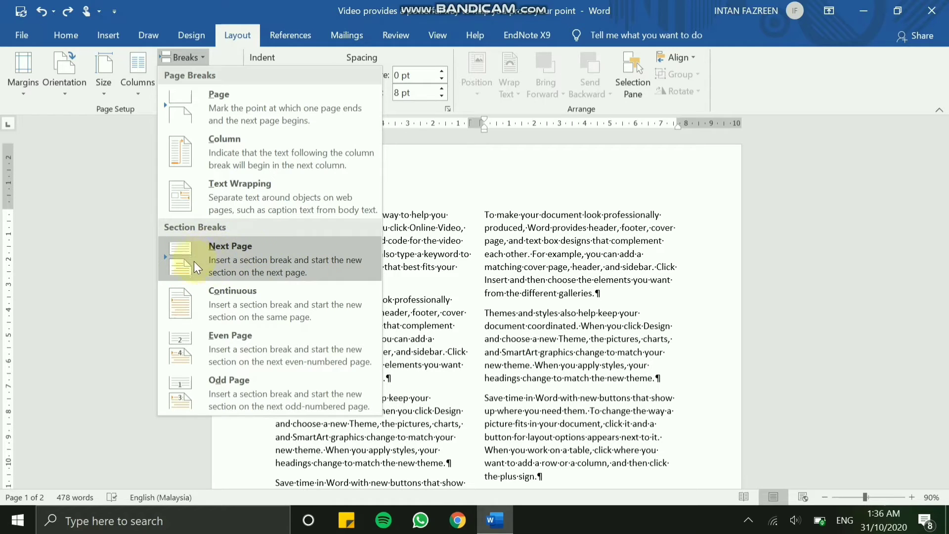
pyautogui.click(409, 218)
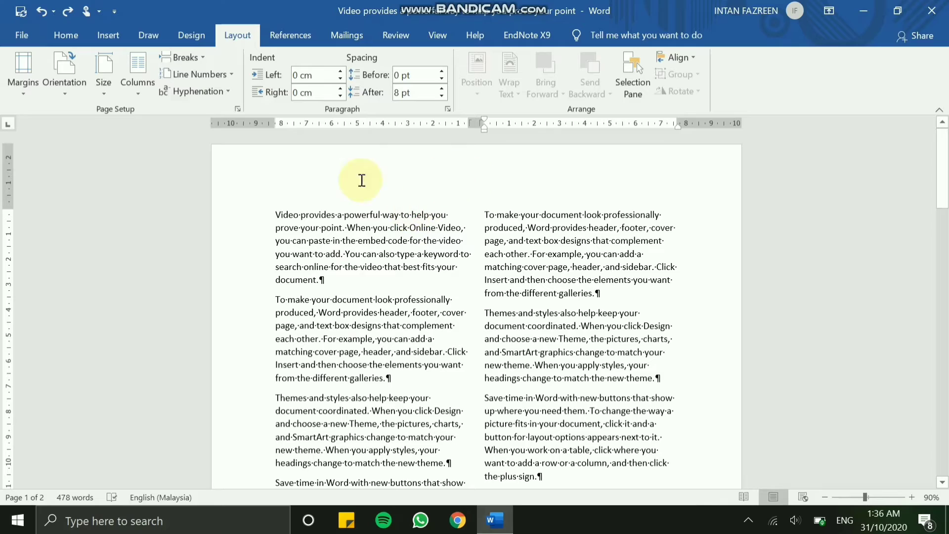
pyautogui.scroll(-4, 451, 191)
pyautogui.scroll(-10, 456, 239)
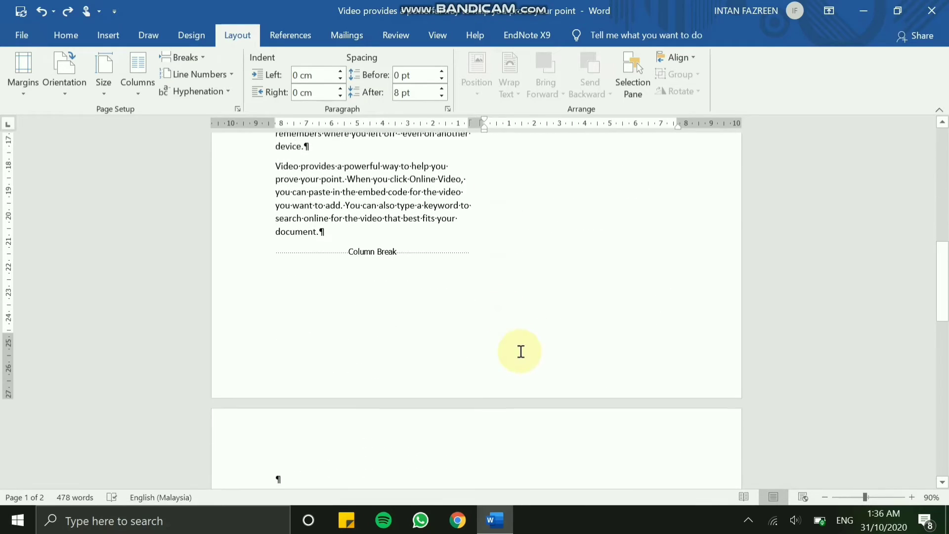
pyautogui.scroll(11, 431, 265)
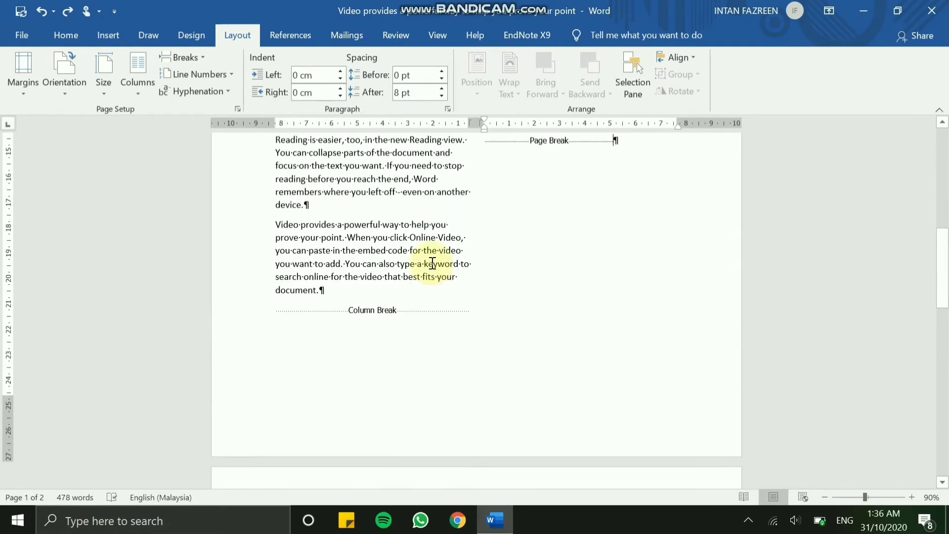
pyautogui.scroll(3, 435, 262)
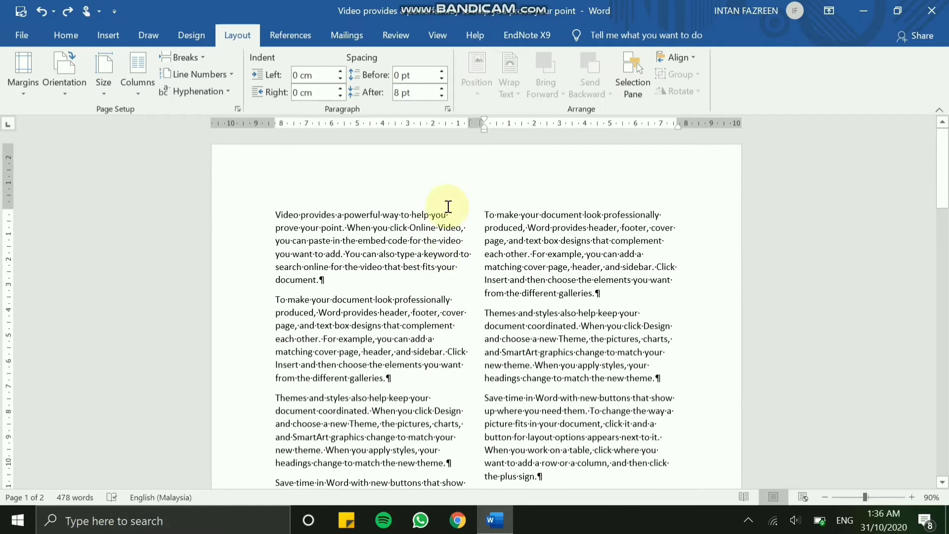
# Enter "hello" in the first page's header and check the header of the second page.
pyautogui.doubleClick(298, 179)
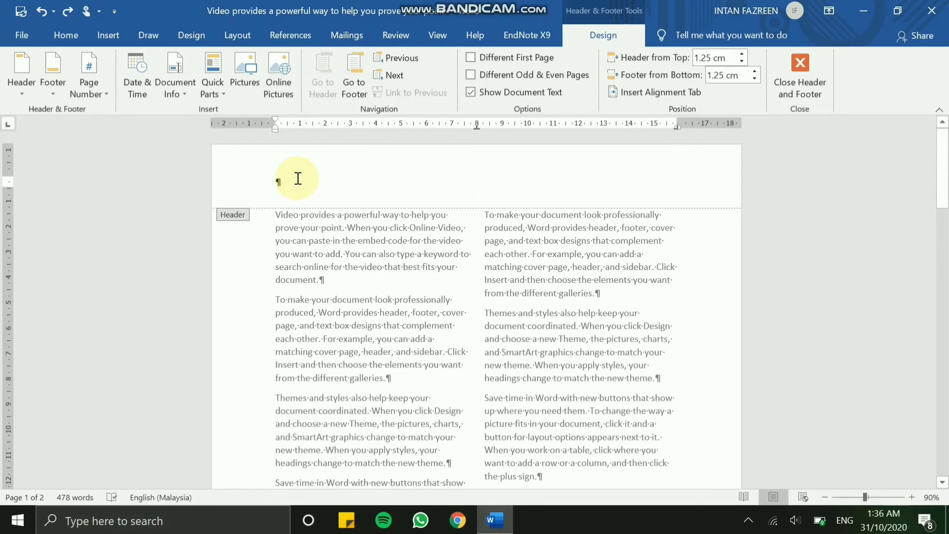
pyautogui.write('hello')
pyautogui.scroll(-15, 302, 177)
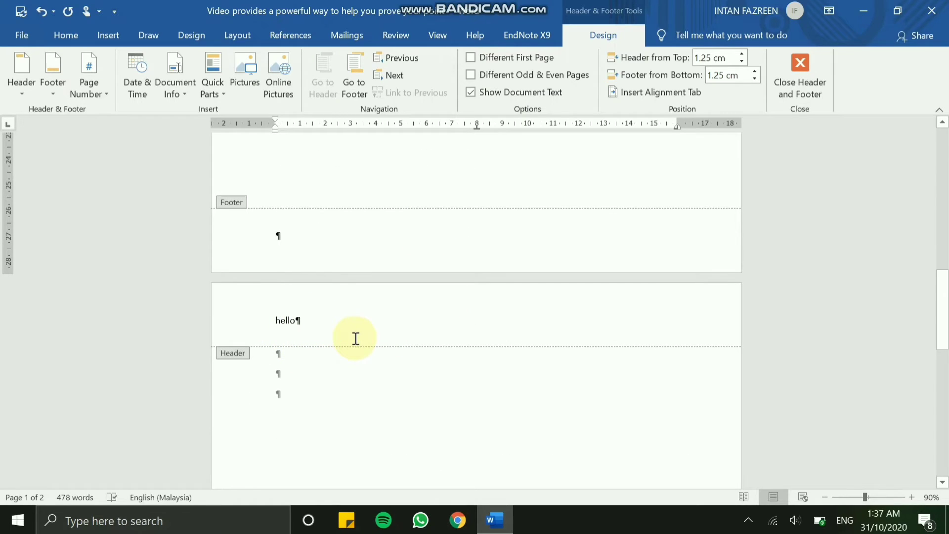
# Compare the headers of the first and second pages, and return to editing the first page's body text.
pyautogui.scroll(10, 365, 355)
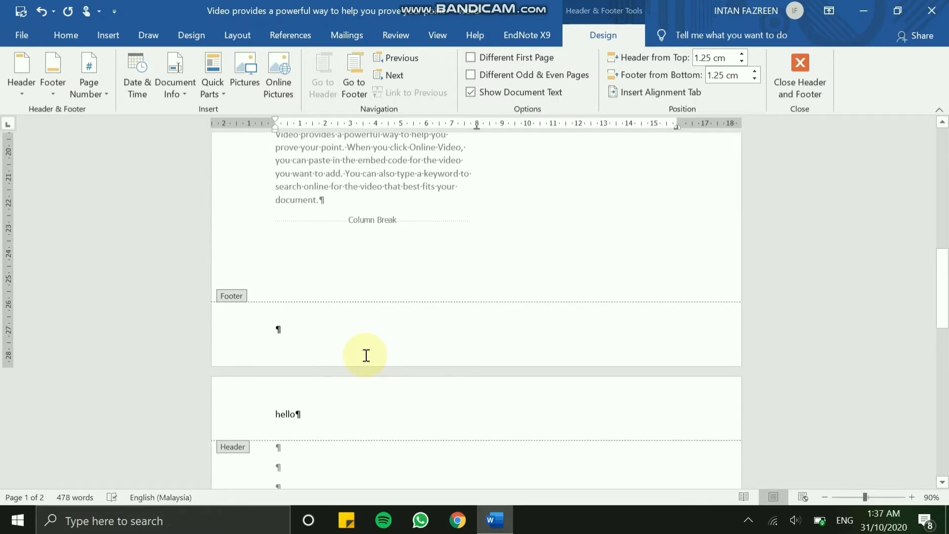
pyautogui.scroll(3, 365, 349)
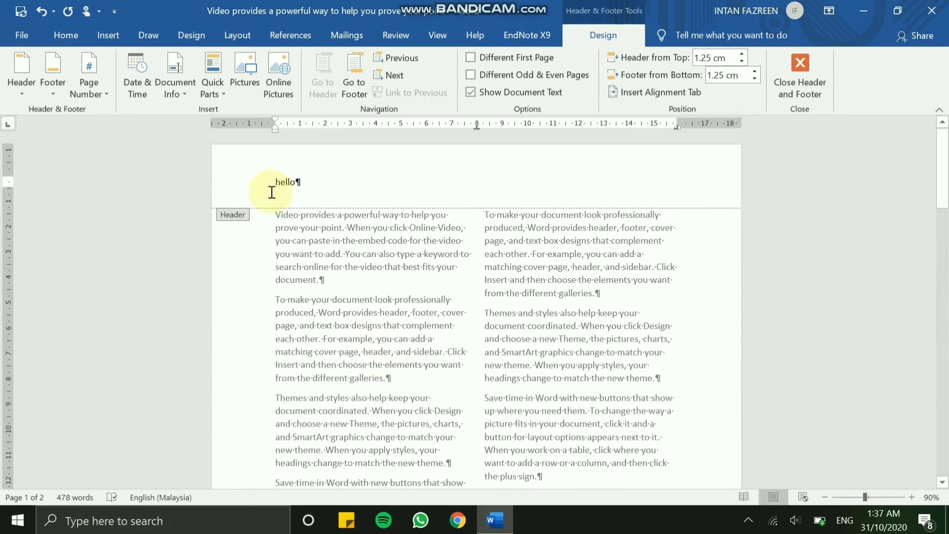
pyautogui.scroll(-3, 317, 234)
pyautogui.scroll(-9, 328, 236)
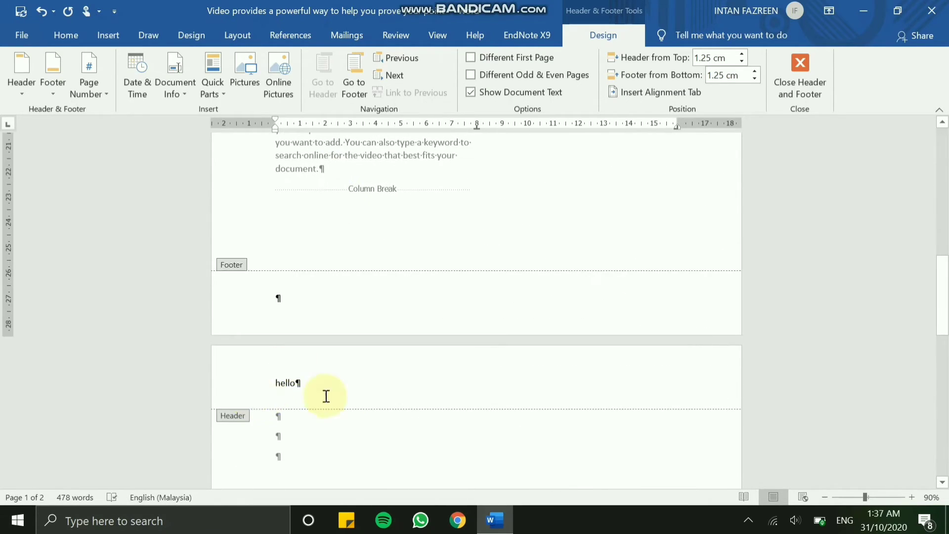
pyautogui.scroll(8, 334, 368)
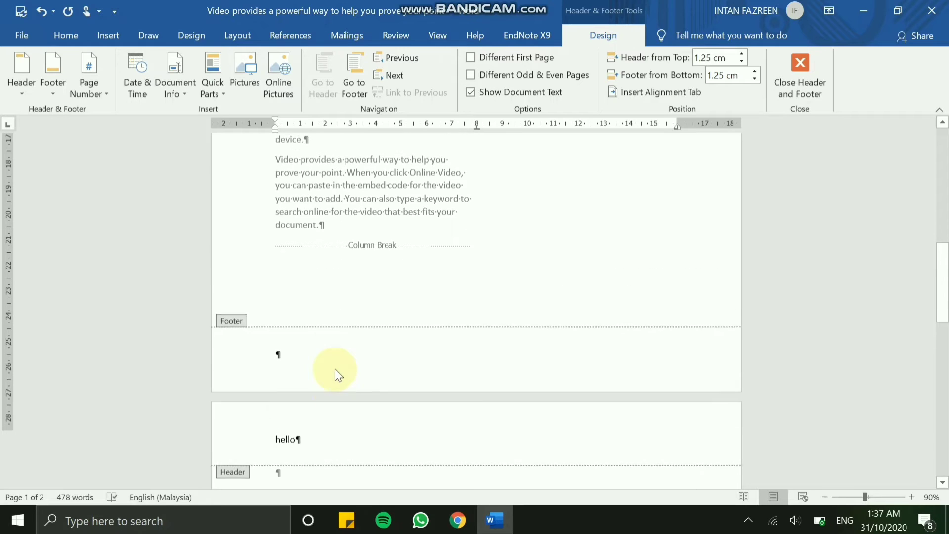
pyautogui.scroll(5, 334, 358)
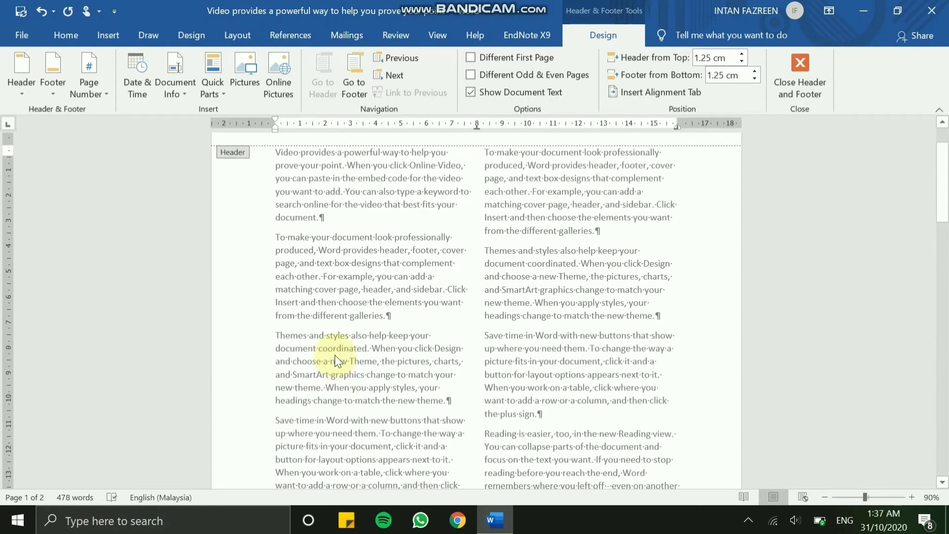
pyautogui.doubleClick(350, 300)
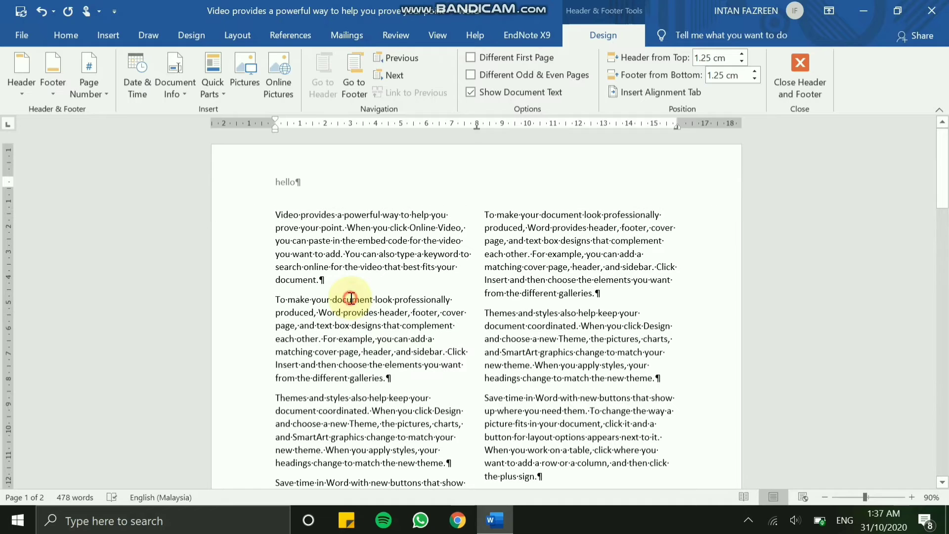
# Insert a Next Page section break at the end of the first page's second column.
pyautogui.click(237, 39)
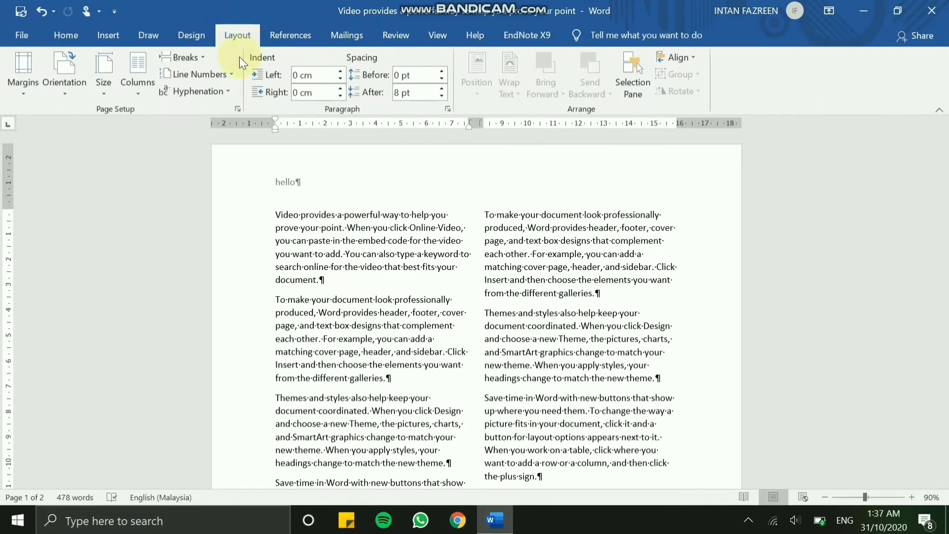
pyautogui.click(204, 61)
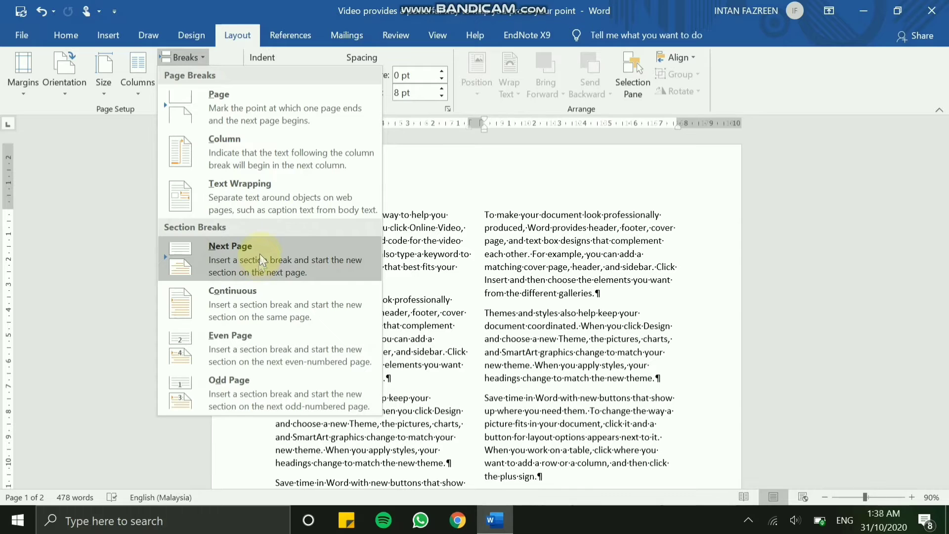
pyautogui.click(282, 261)
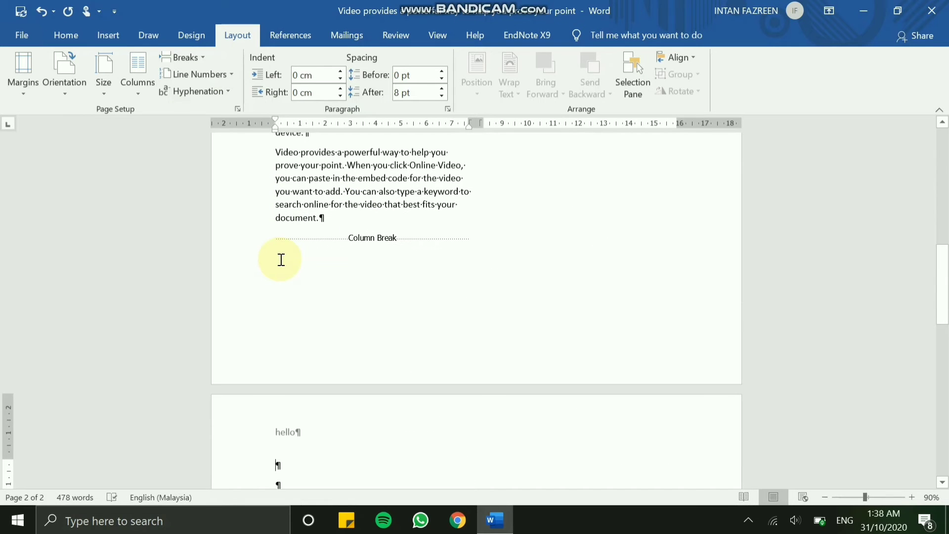
pyautogui.scroll(9, 354, 368)
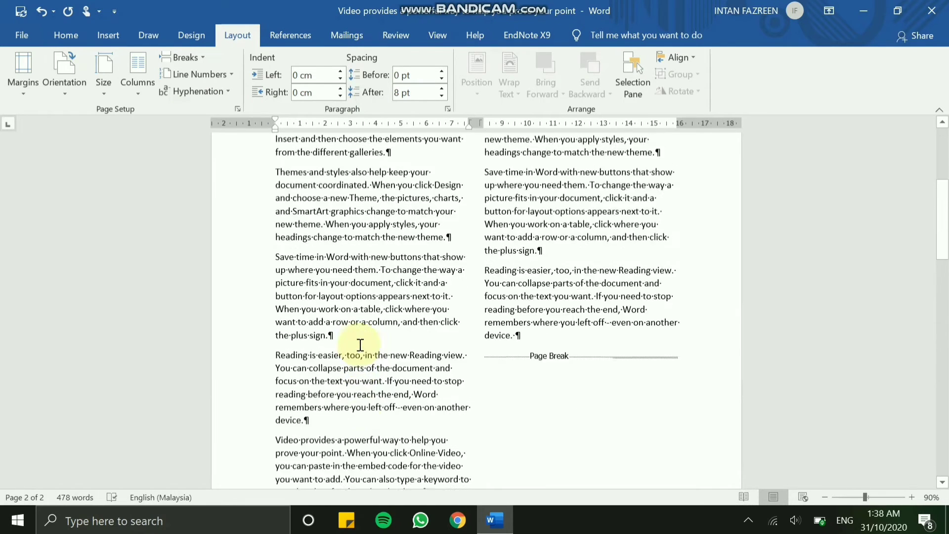
pyautogui.scroll(-3, 362, 341)
pyautogui.scroll(-8, 362, 341)
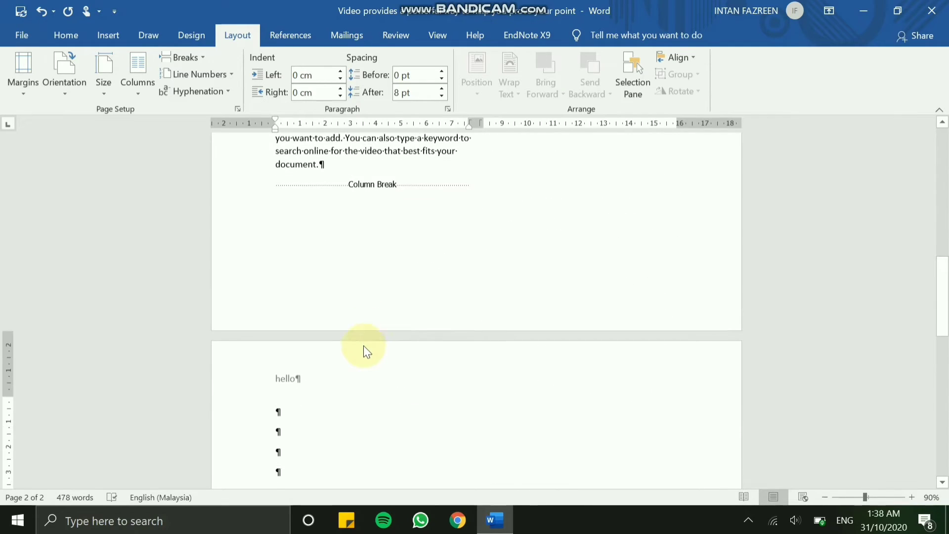
# Open the second page's header for editing and unlink it from the previous section's header.
pyautogui.doubleClick(328, 381)
pyautogui.click(271, 277)
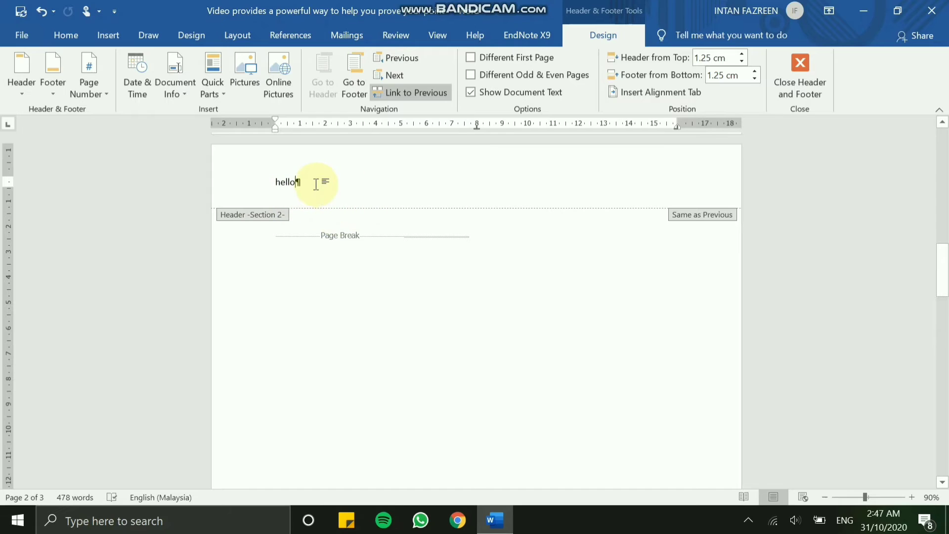
pyautogui.moveTo(304, 184); pyautogui.dragTo(264, 187)
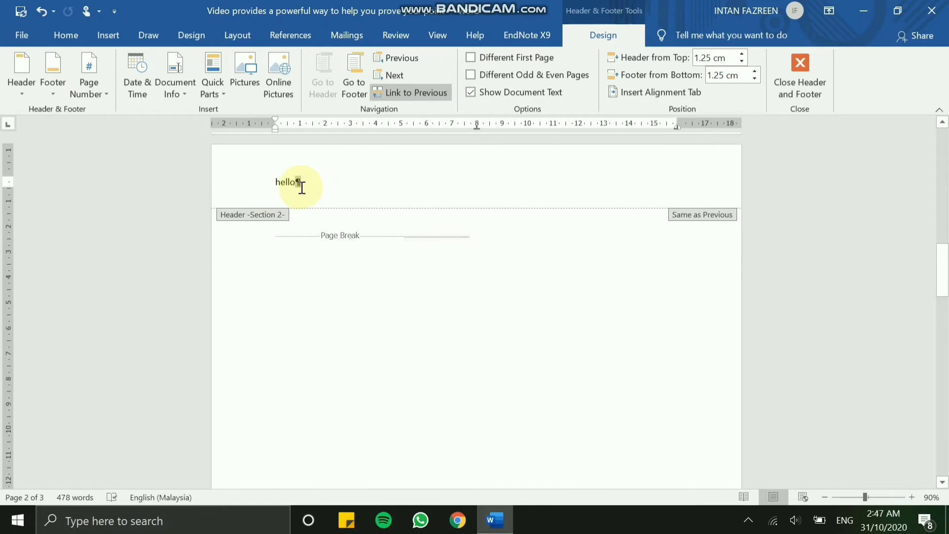
pyautogui.scroll(3, 324, 212)
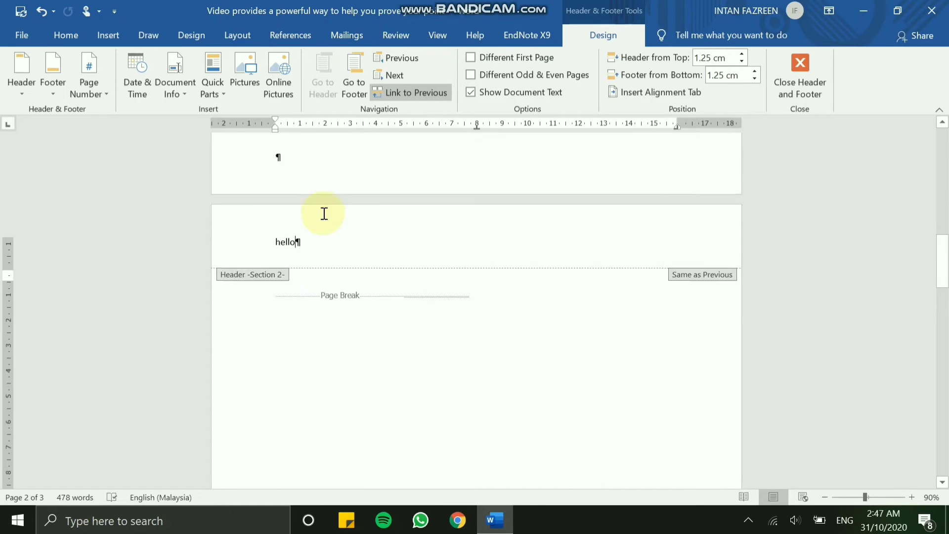
pyautogui.click(404, 95)
pyautogui.scroll(-3, 409, 169)
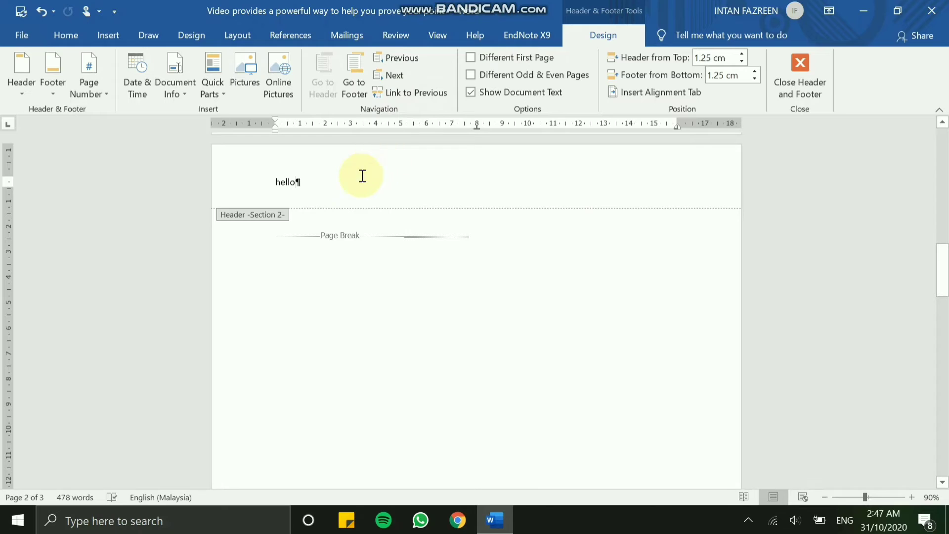
pyautogui.scroll(2, 357, 203)
pyautogui.scroll(1, 357, 200)
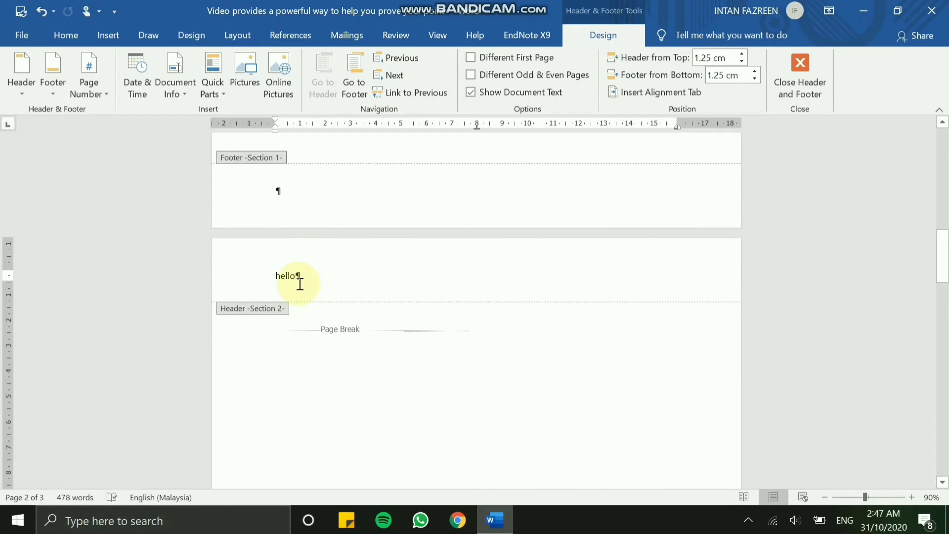
# Replace the Section 2 header text with "hi", close the header, and check it against the first page.
pyautogui.moveTo(305, 275); pyautogui.dragTo(261, 281)
pyautogui.write('h')
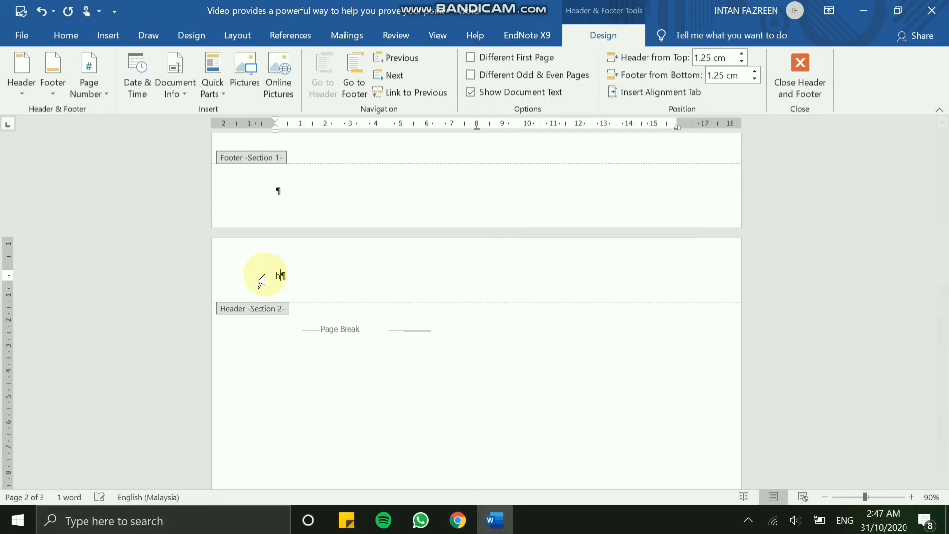
pyautogui.write('i')
pyautogui.doubleClick(335, 396)
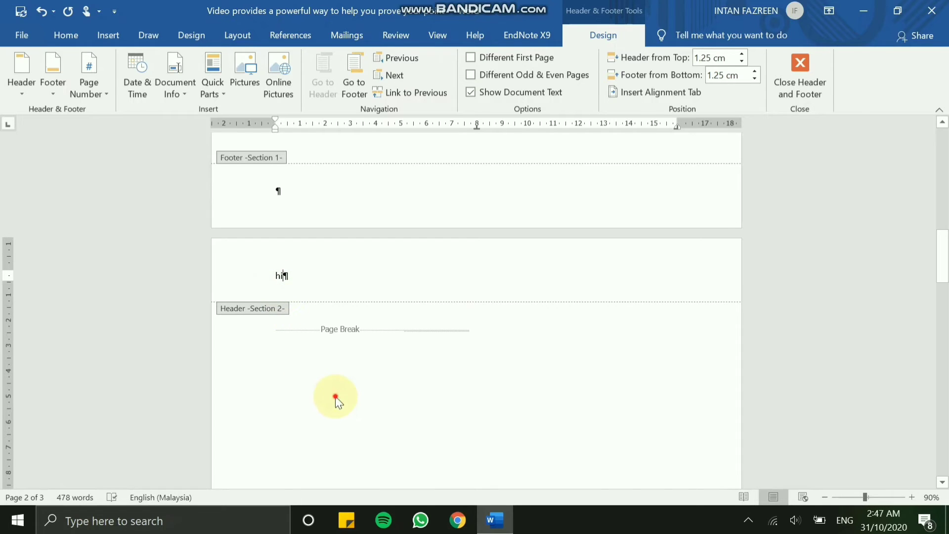
pyautogui.scroll(10, 309, 285)
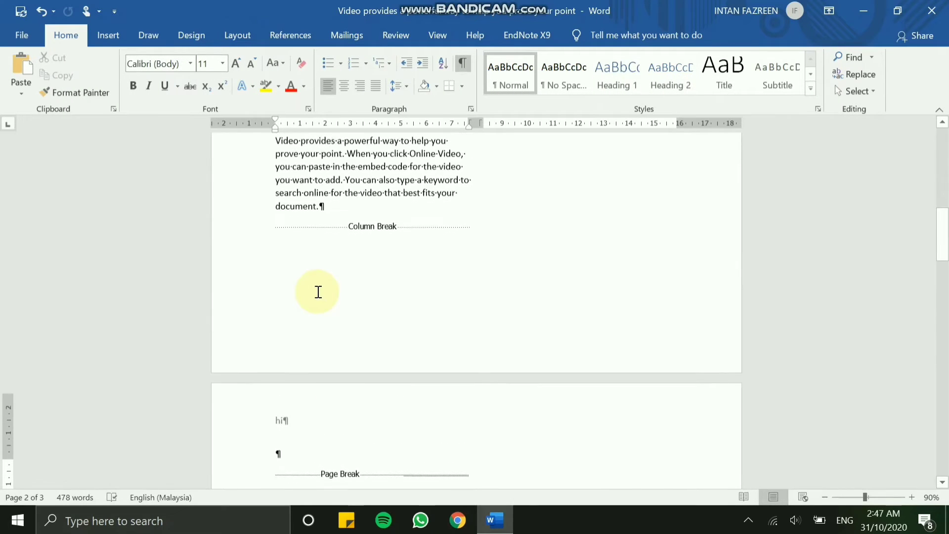
pyautogui.scroll(-10, 297, 184)
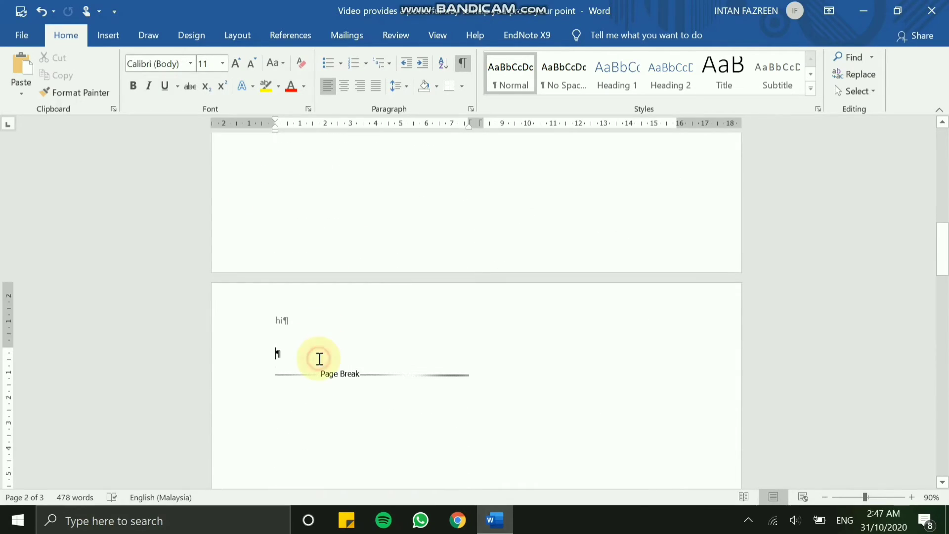
# Insert a Next Page section break at the top of the second page, before its existing page break.
pyautogui.click(248, 34)
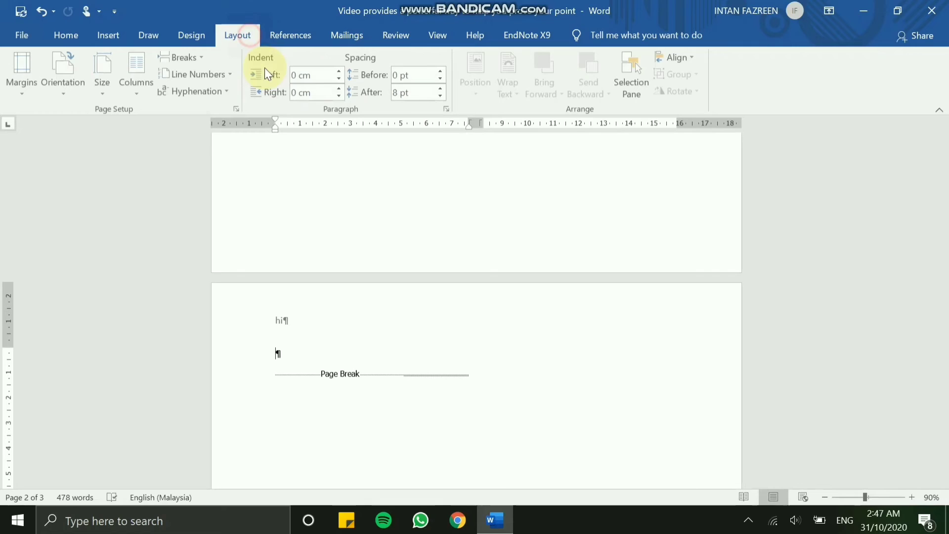
pyautogui.click(201, 64)
pyautogui.click(235, 252)
pyautogui.scroll(3, 331, 309)
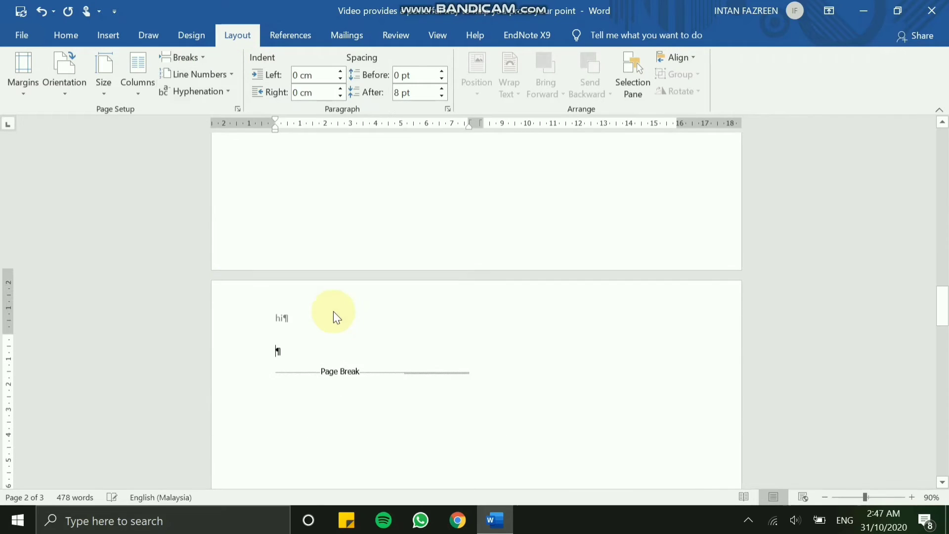
# Unlink the Section 3 header from the previous section, replace its text with "hola", and close the header.
pyautogui.doubleClick(292, 309)
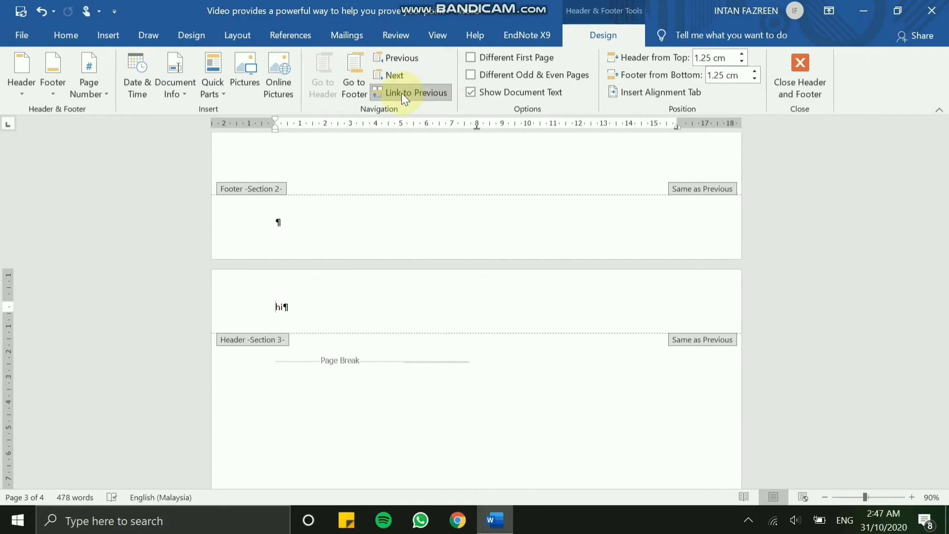
pyautogui.click(402, 93)
pyautogui.scroll(-3, 375, 229)
pyautogui.moveTo(312, 183); pyautogui.dragTo(245, 181)
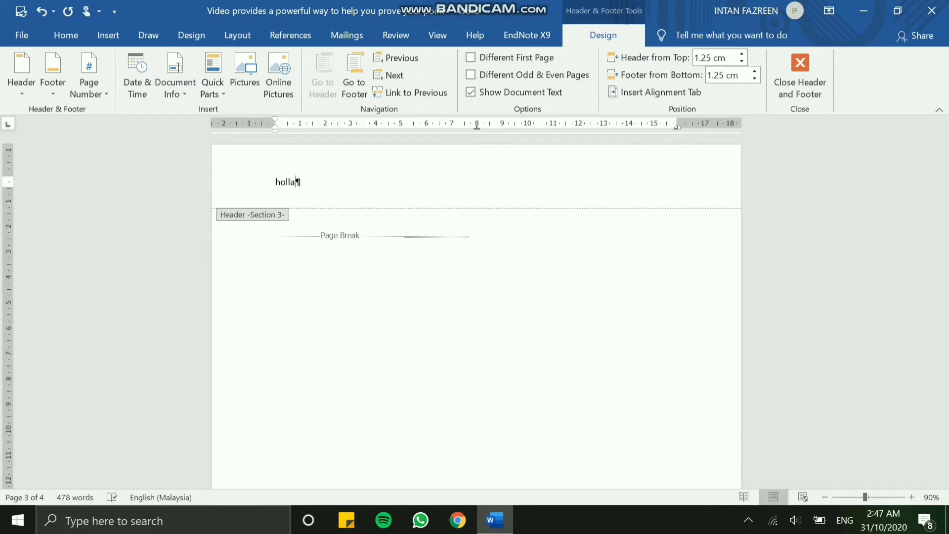
pyautogui.doubleClick(356, 239)
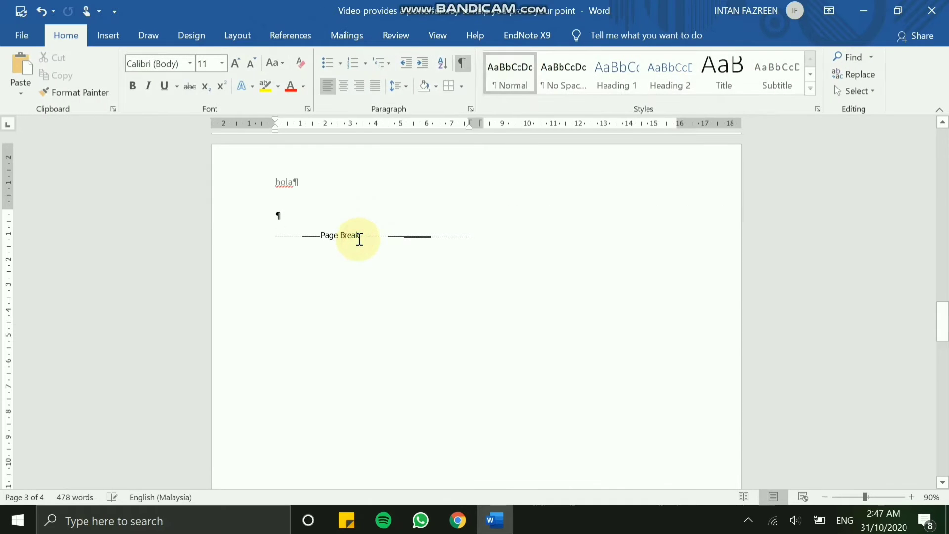
# Look through the document's pages and compare the headers of the three sections.
pyautogui.scroll(5, 363, 269)
pyautogui.scroll(15, 355, 324)
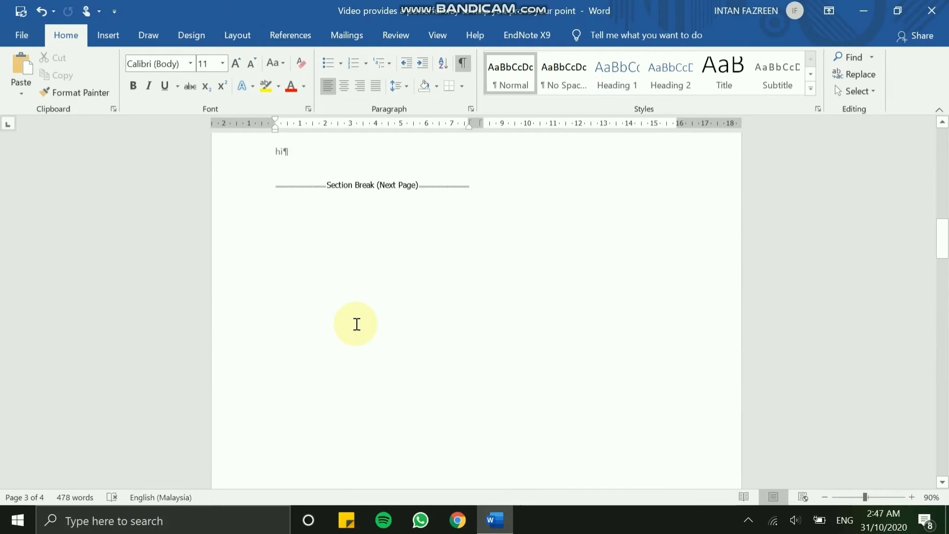
pyautogui.scroll(15, 357, 325)
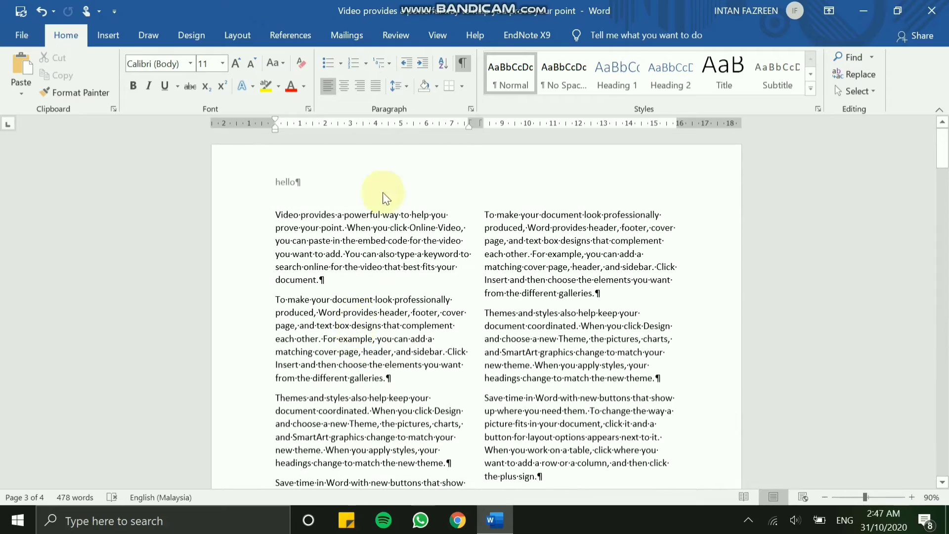
pyautogui.scroll(-3, 311, 430)
pyautogui.scroll(-15, 316, 420)
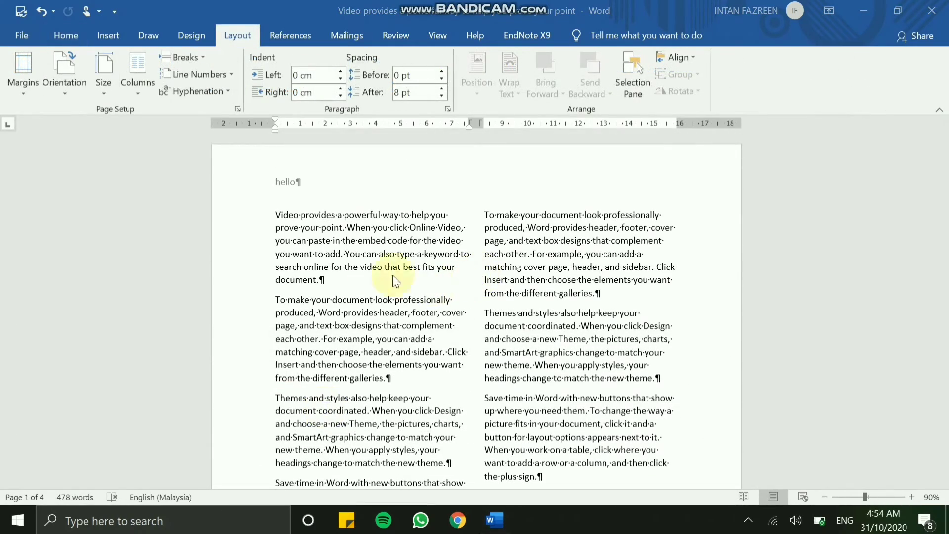
pyautogui.click(180, 57)
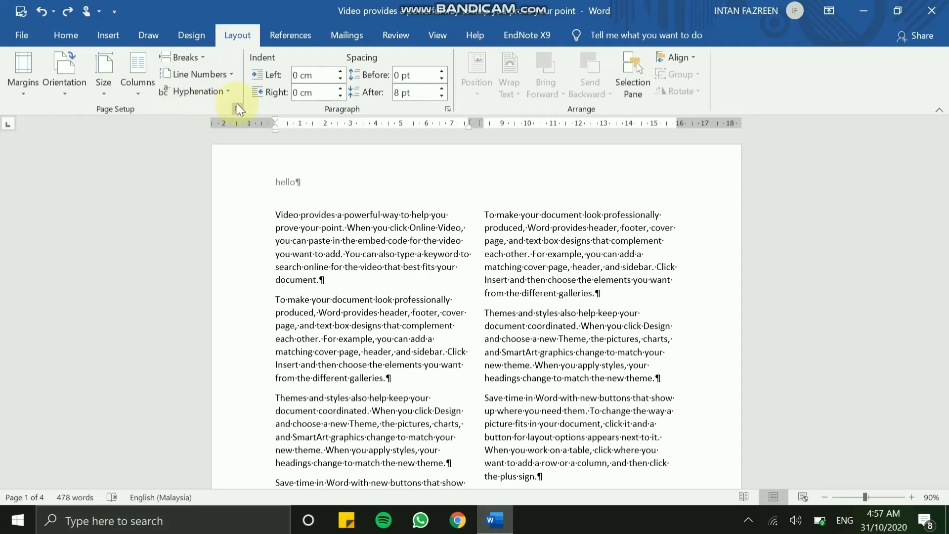
pyautogui.click(223, 93)
pyautogui.click(225, 94)
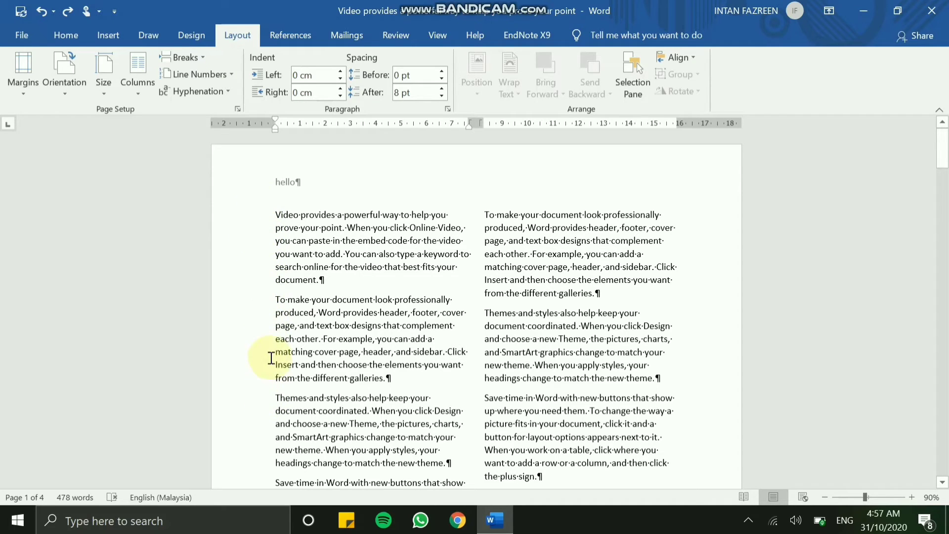
# Apply continuous line numbering to the first page's text, from its first paragraph through the second column's "plus sign" paragraph, and check the numbered lines.
pyautogui.moveTo(275, 218); pyautogui.dragTo(541, 475)
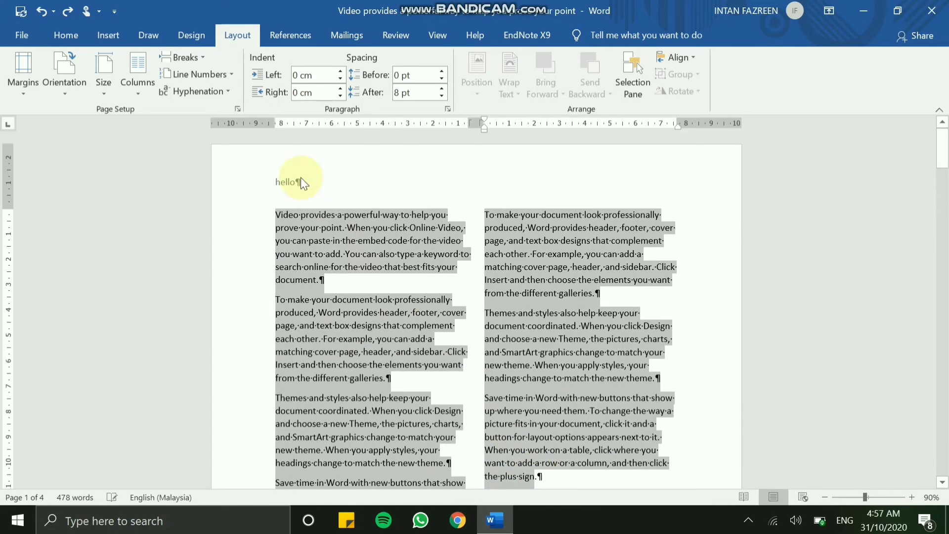
pyautogui.click(198, 74)
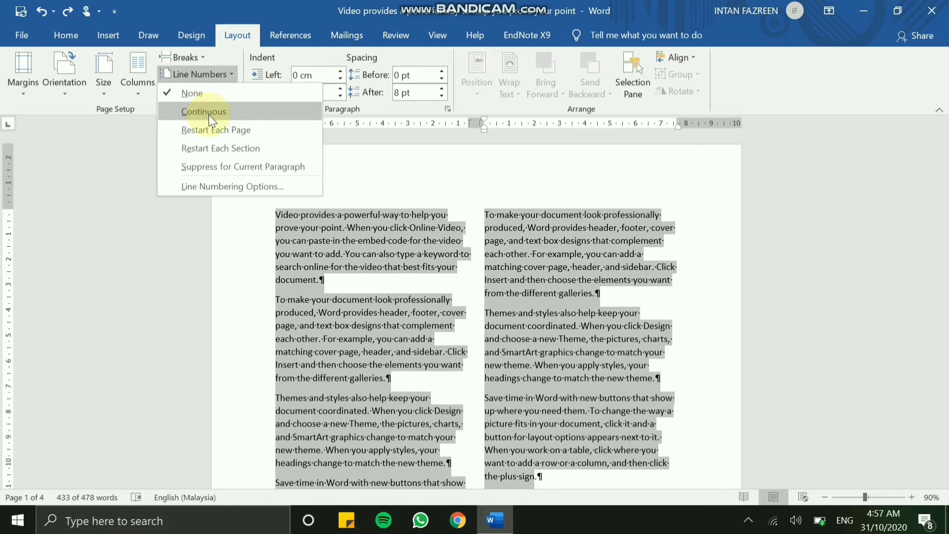
pyautogui.click(209, 113)
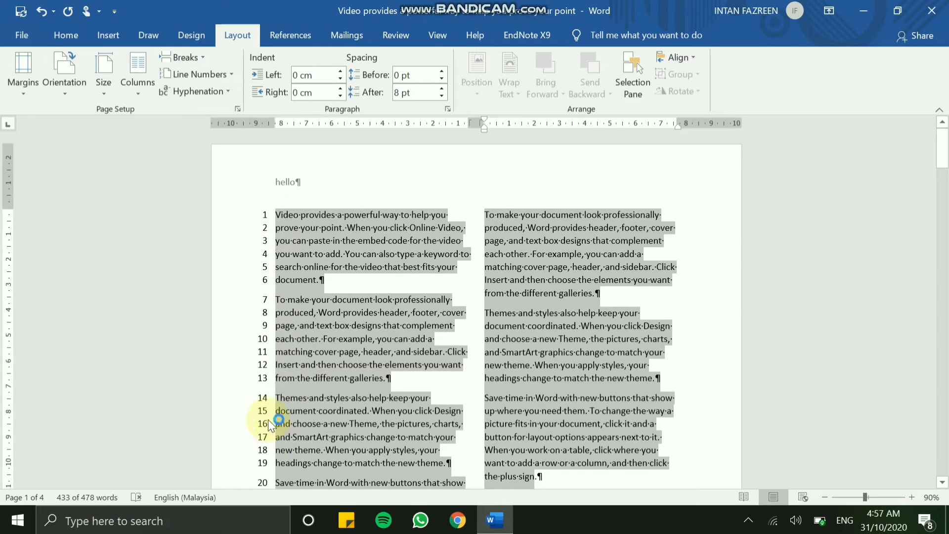
pyautogui.scroll(-8, 268, 358)
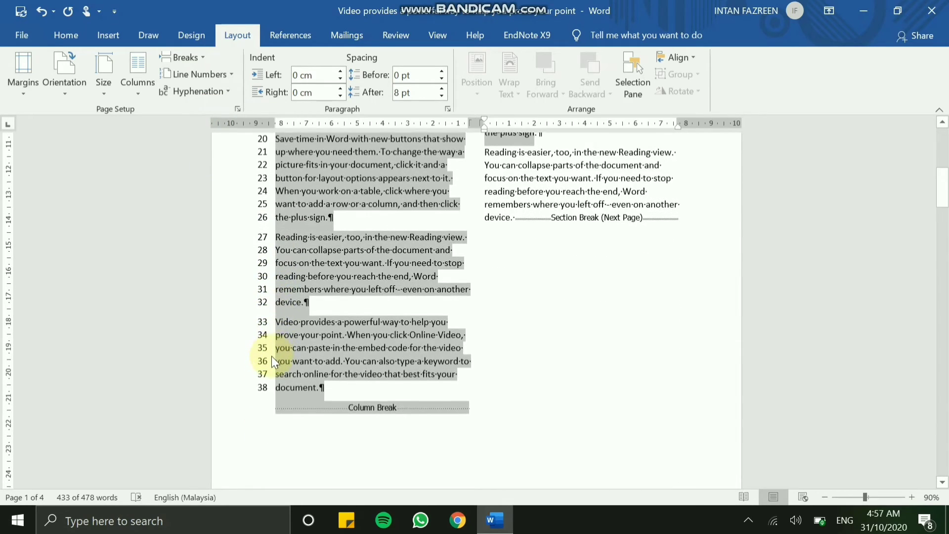
pyautogui.scroll(8, 272, 358)
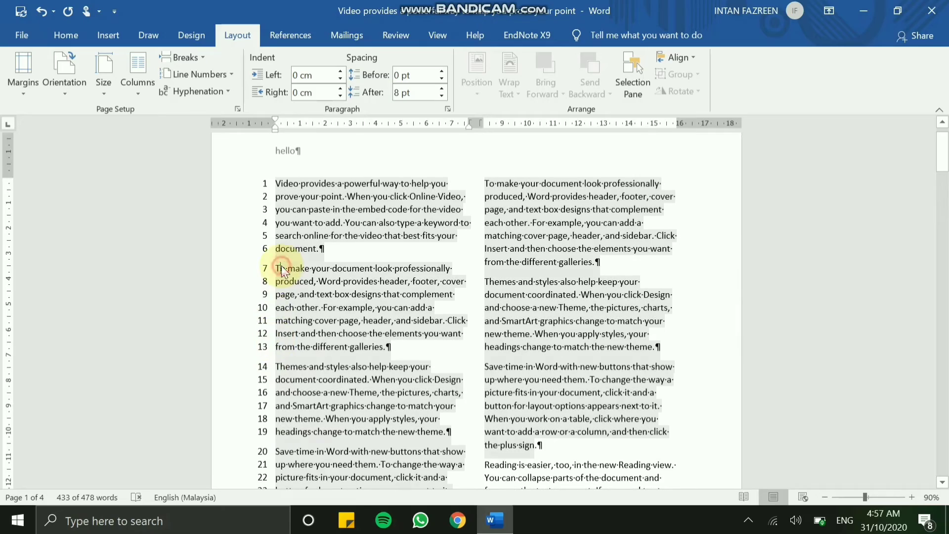
# Check the line numbers beside the first page's text against the unnumbered paragraphs in the second column.
pyautogui.click(283, 271)
pyautogui.scroll(-8, 262, 272)
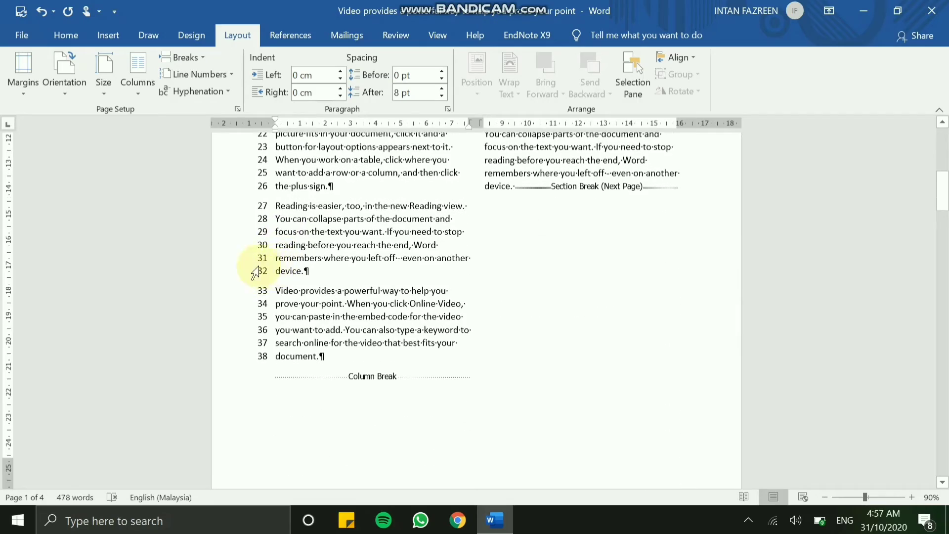
pyautogui.scroll(8, 277, 250)
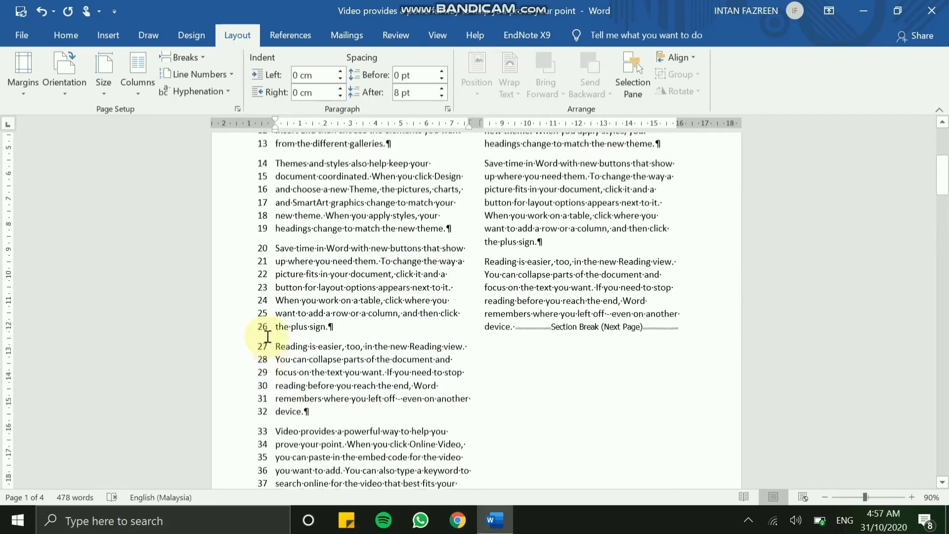
pyautogui.scroll(-10, 267, 332)
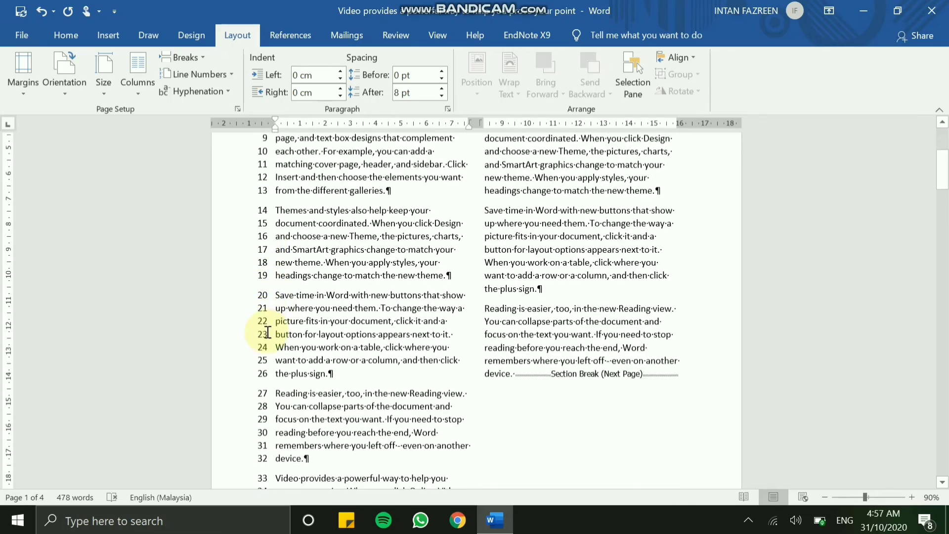
pyautogui.scroll(5, 267, 333)
pyautogui.scroll(5, 267, 333)
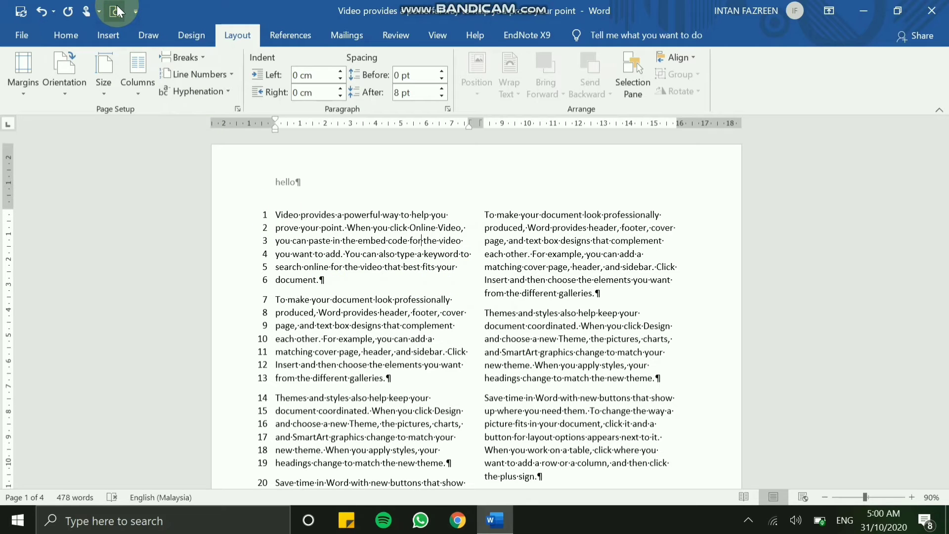
# Preview how the numbered pages will print, return to editing, and look over the first page down to its section break.
pyautogui.click(118, 12)
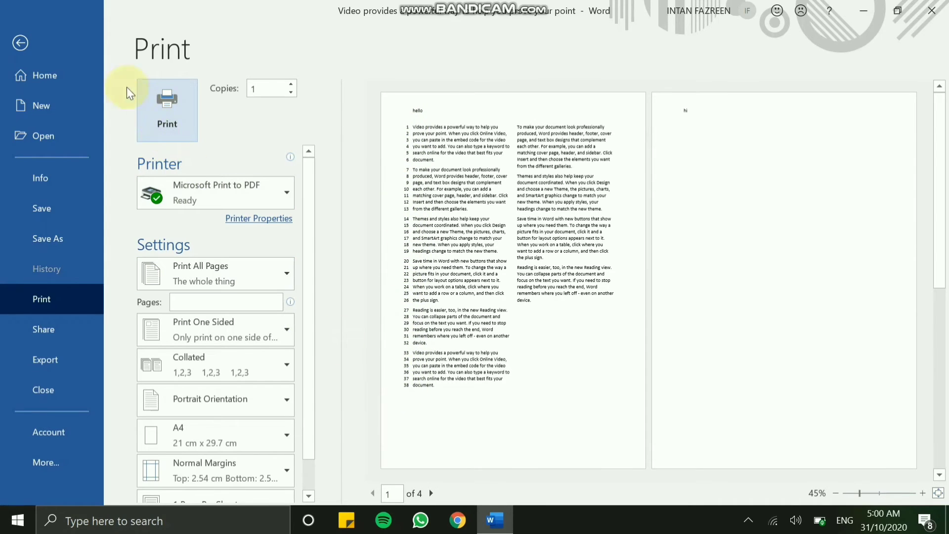
pyautogui.click(20, 43)
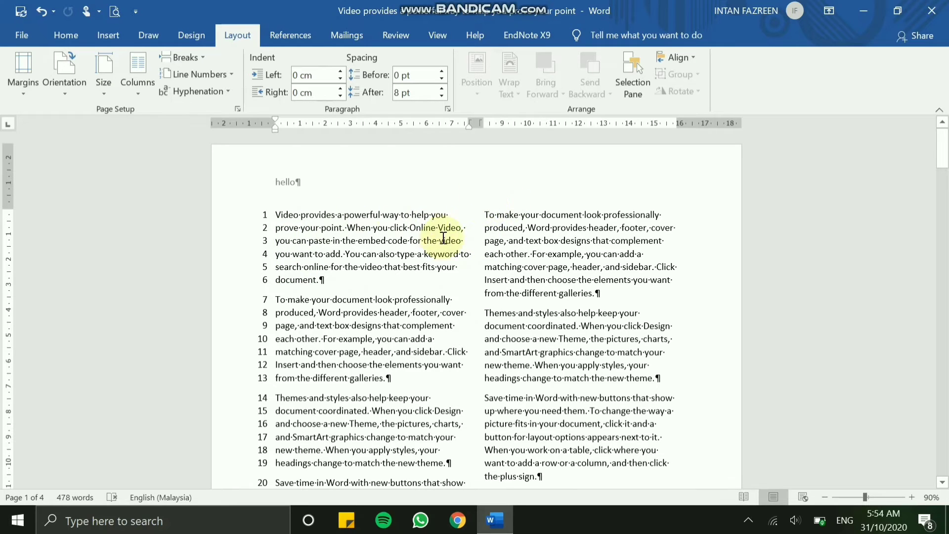
pyautogui.scroll(-8, 443, 258)
pyautogui.scroll(8, 440, 254)
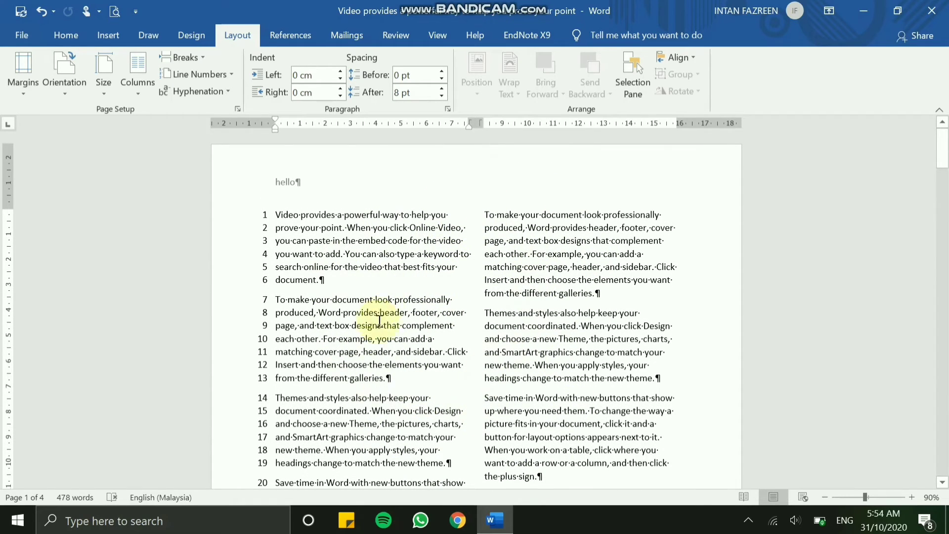
pyautogui.scroll(-8, 545, 371)
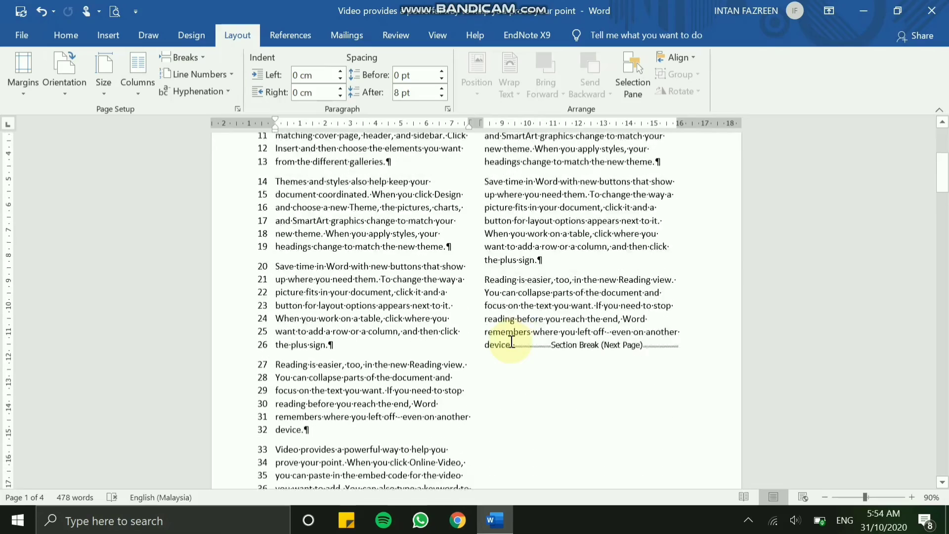
pyautogui.scroll(8, 515, 392)
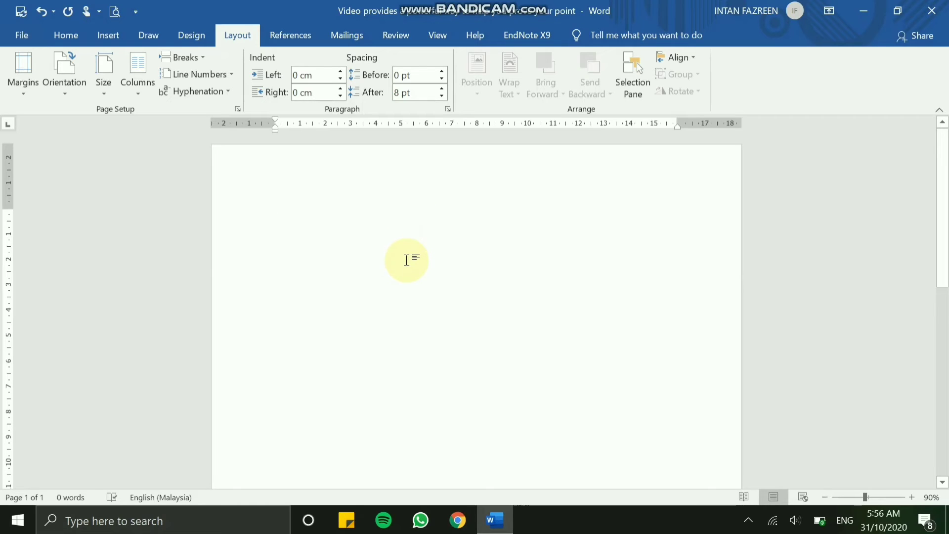
# Fill the blank document with placeholder paragraphs using =rand(50) and look over the generated pages.
pyautogui.write('=ran')
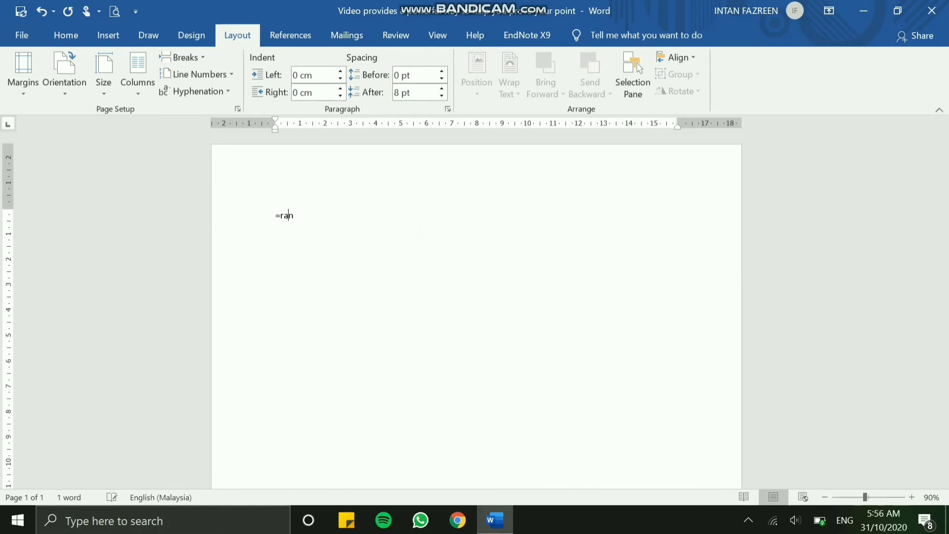
pyautogui.write('d(50)')
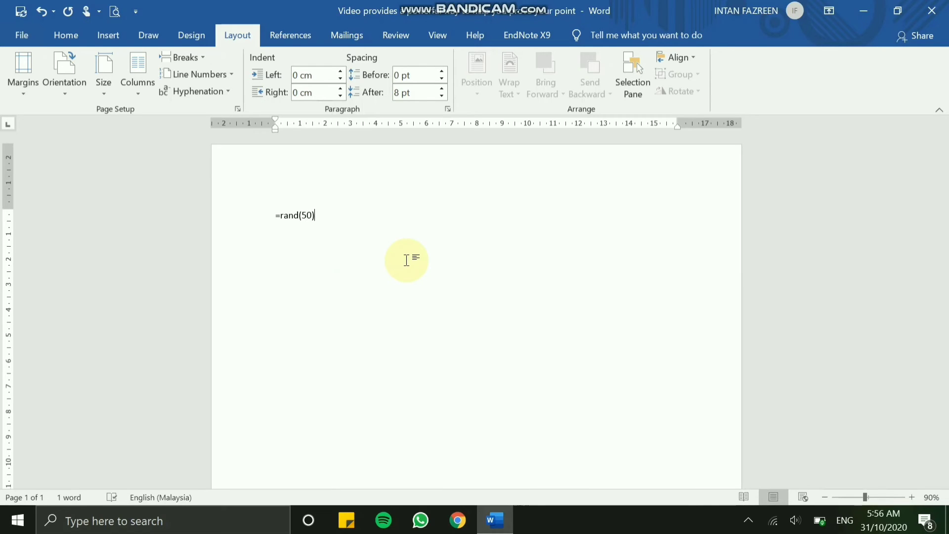
pyautogui.press('Return')
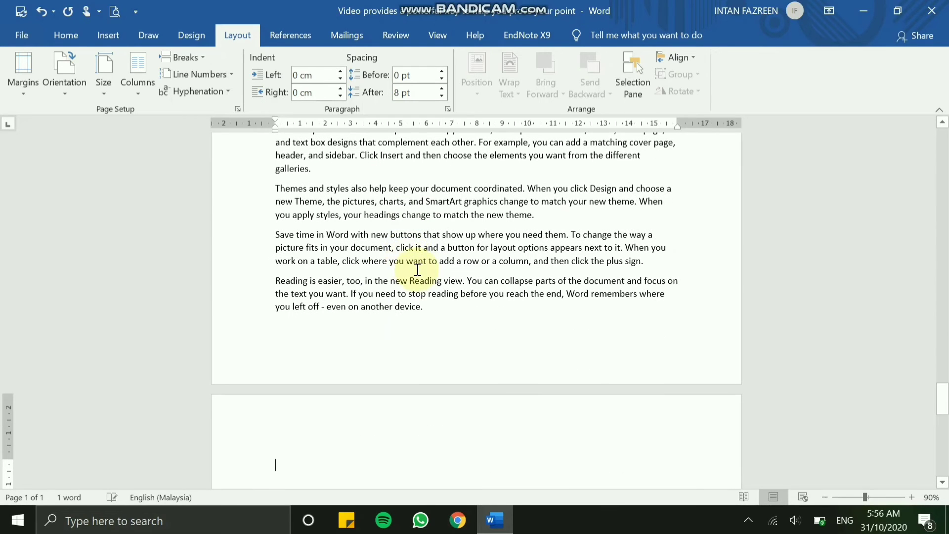
pyautogui.scroll(-7, 417, 269)
pyautogui.scroll(10, 415, 268)
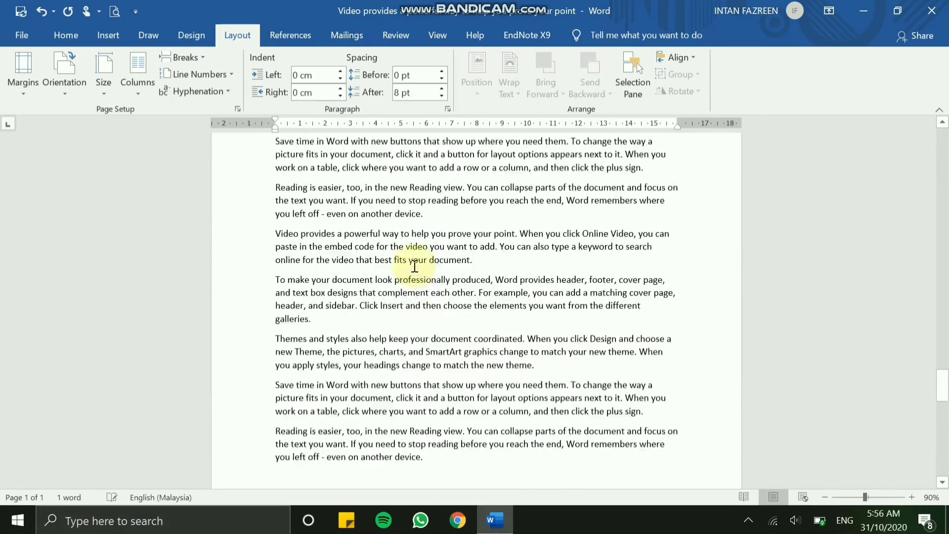
pyautogui.scroll(20, 415, 266)
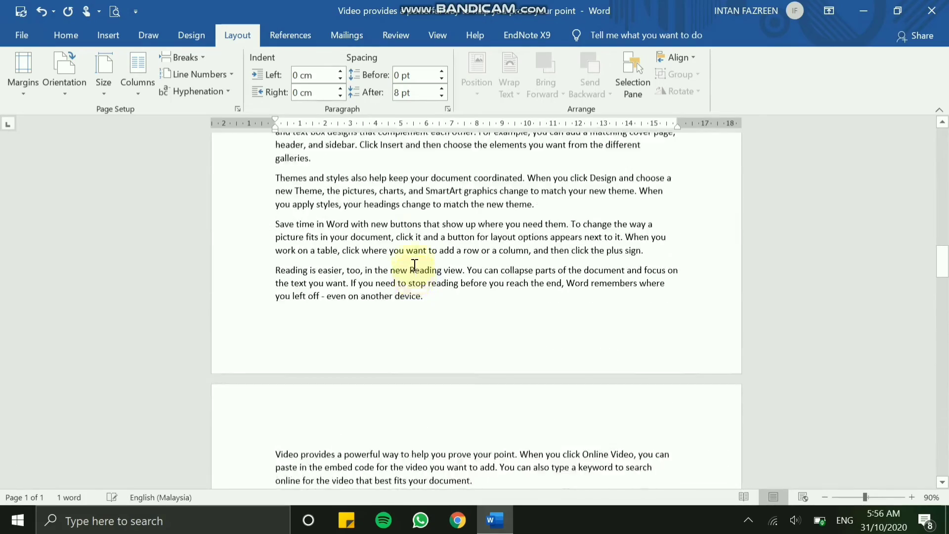
pyautogui.scroll(-15, 415, 265)
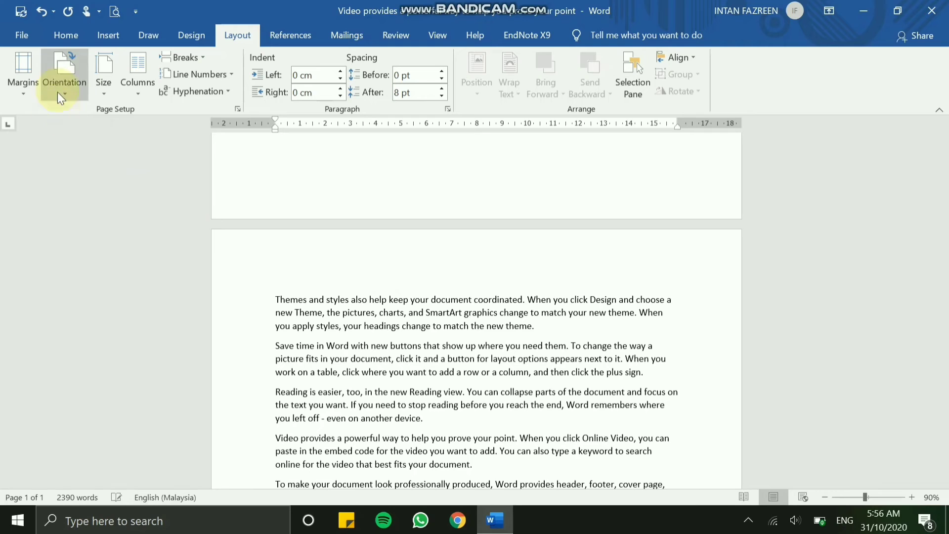
pyautogui.scroll(20, 230, 228)
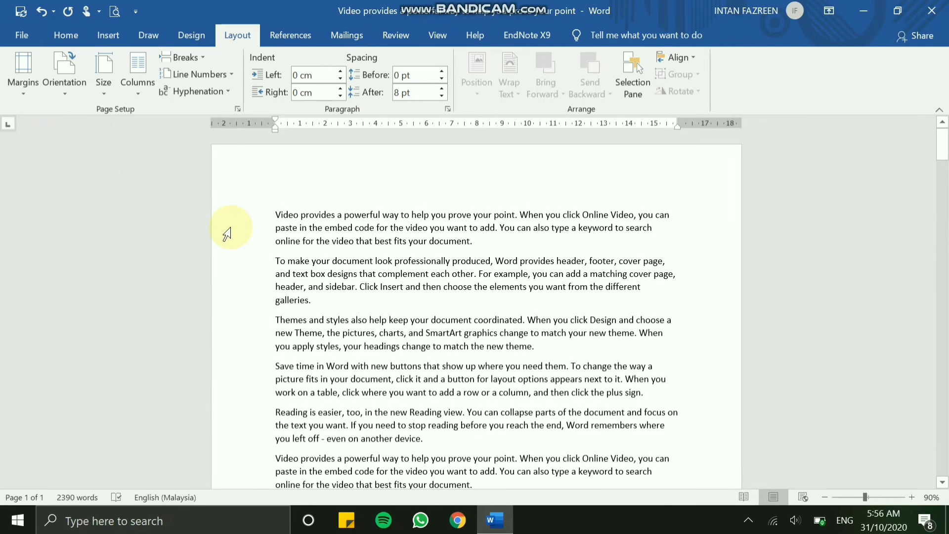
# Change the whole document's orientation to Landscape and look through its pages.
pyautogui.click(72, 85)
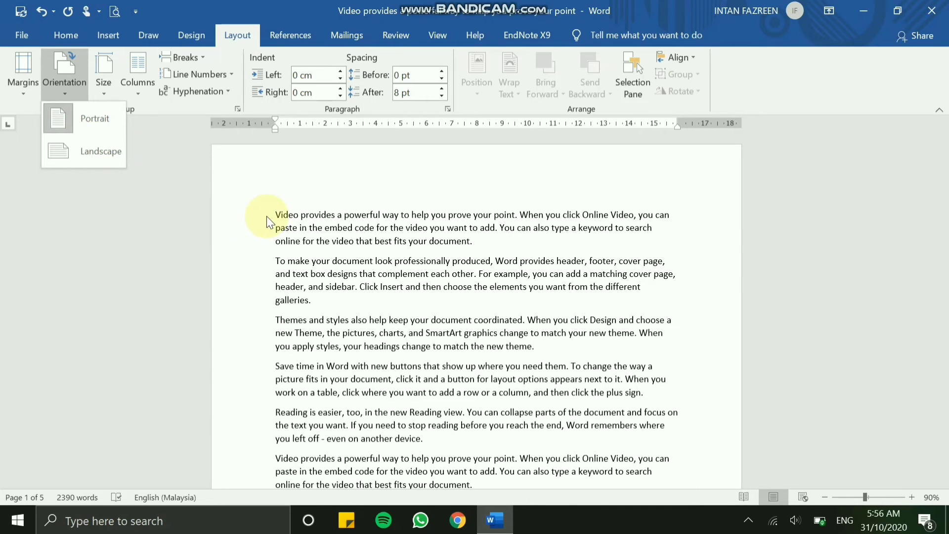
pyautogui.scroll(-15, 266, 217)
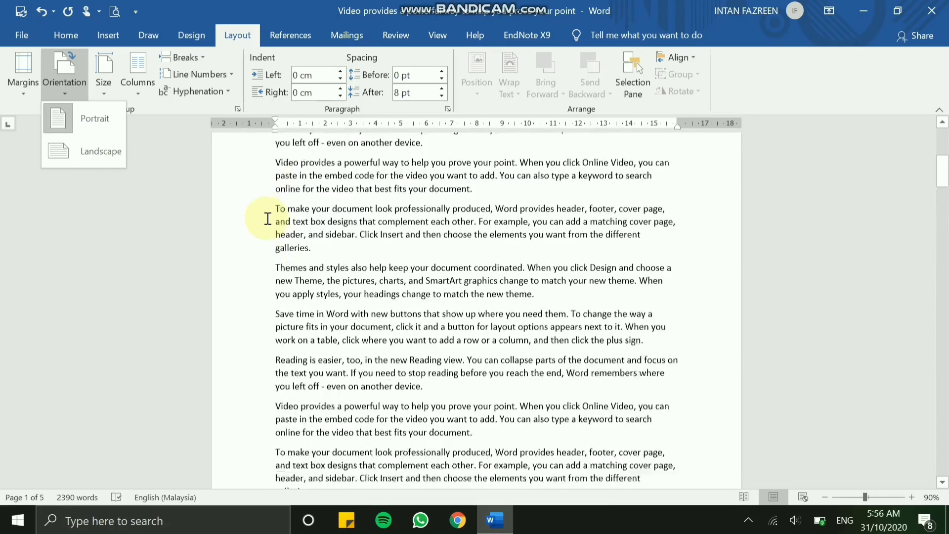
pyautogui.scroll(-8, 267, 218)
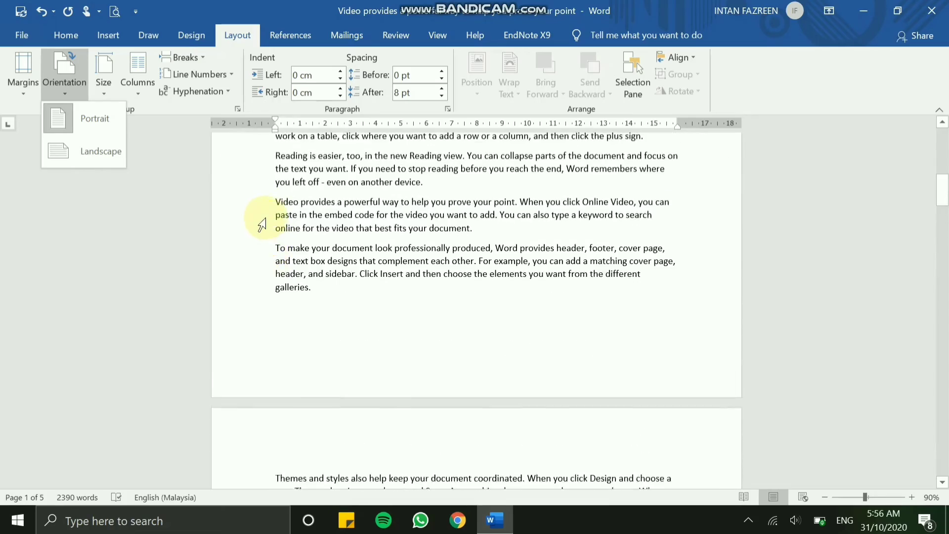
pyautogui.scroll(10, 264, 224)
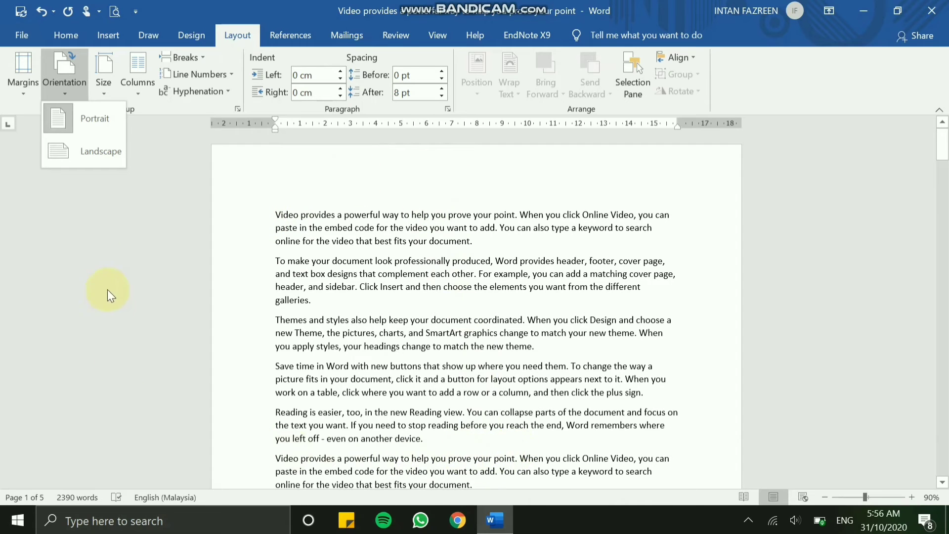
pyautogui.click(89, 152)
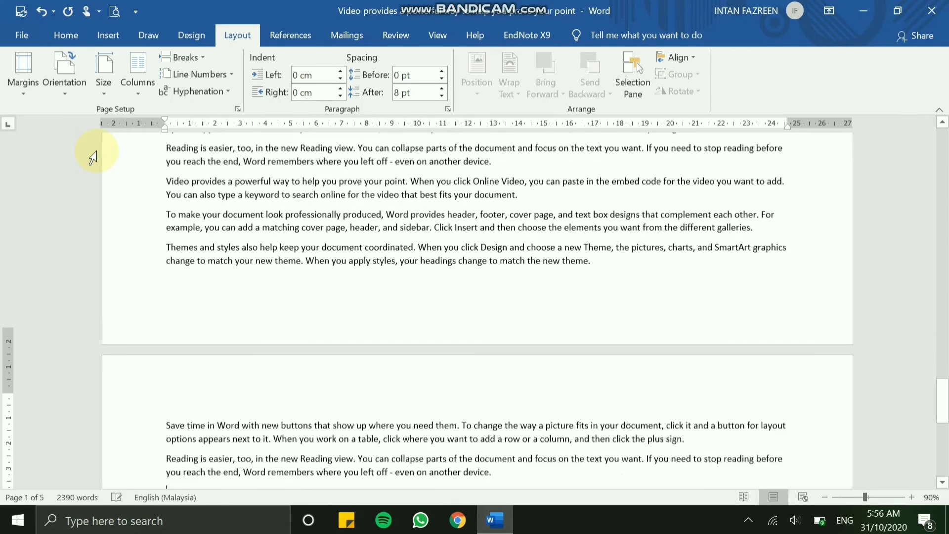
pyautogui.scroll(6, 123, 247)
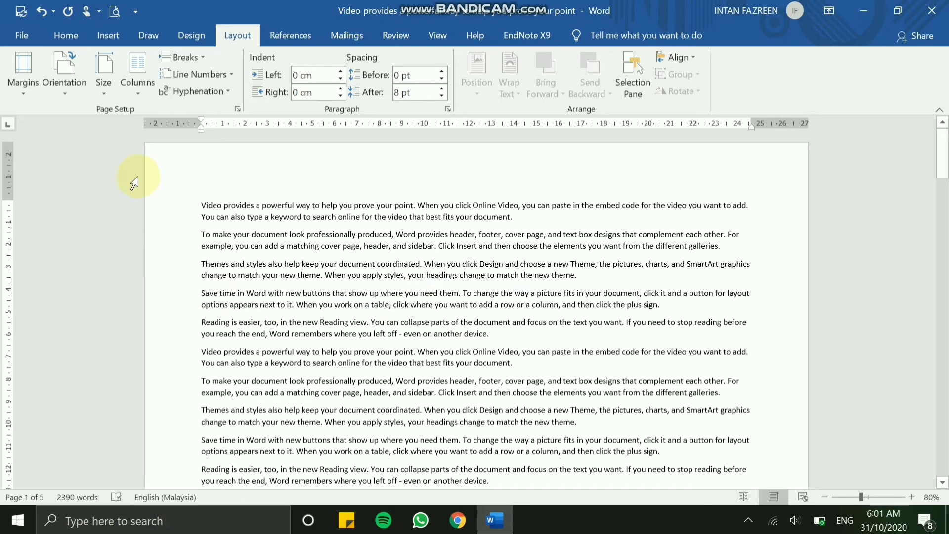
pyautogui.scroll(-5, 326, 168)
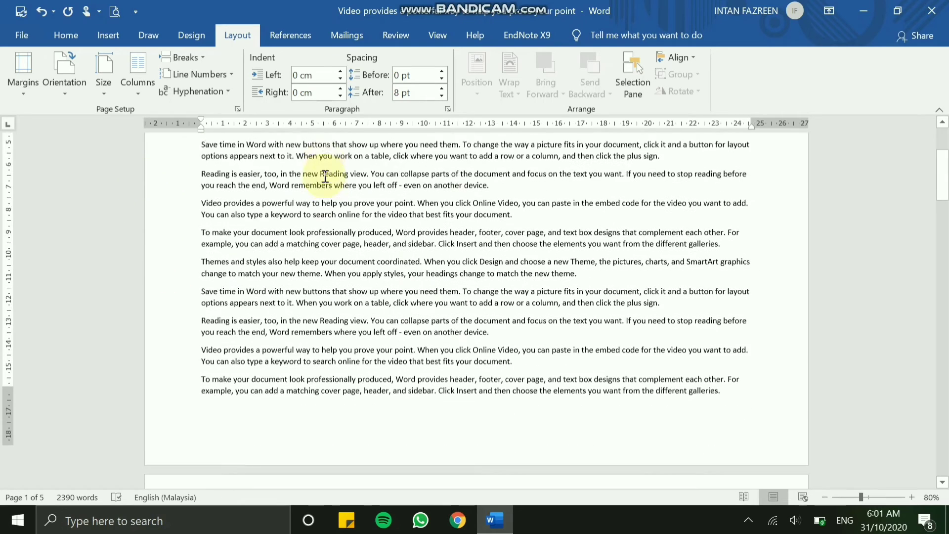
pyautogui.scroll(-4, 324, 170)
pyautogui.scroll(-10, 324, 171)
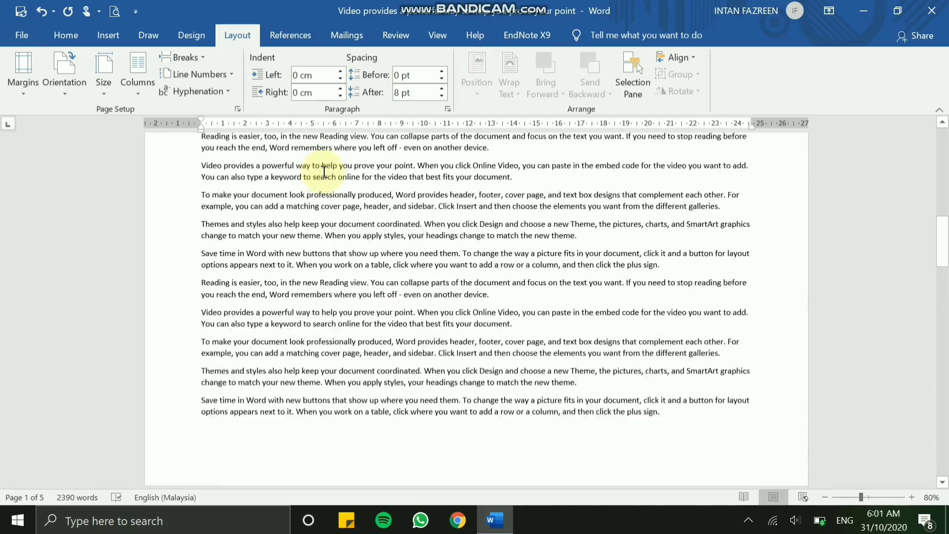
pyautogui.moveTo(943, 253); pyautogui.dragTo(939, 139)
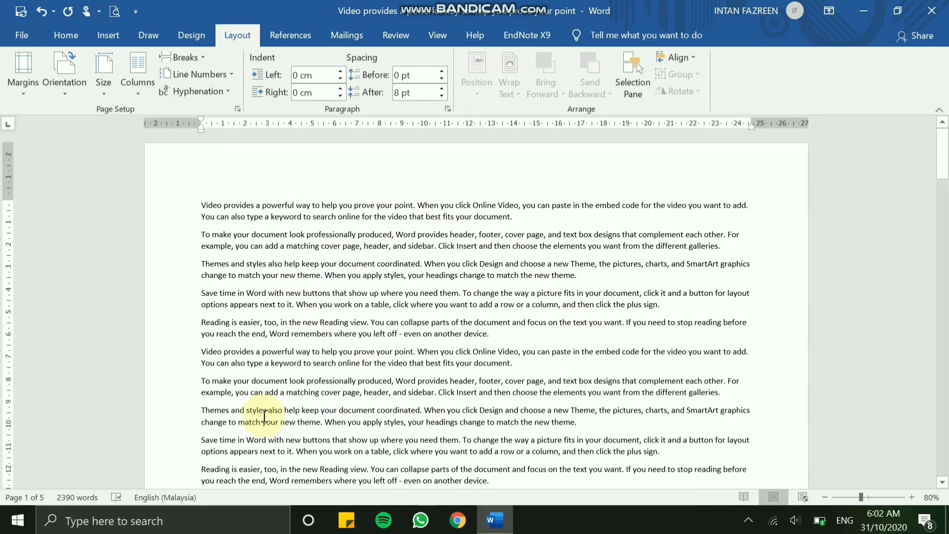
# Return the whole document to Portrait orientation and check its pages.
pyautogui.click(51, 75)
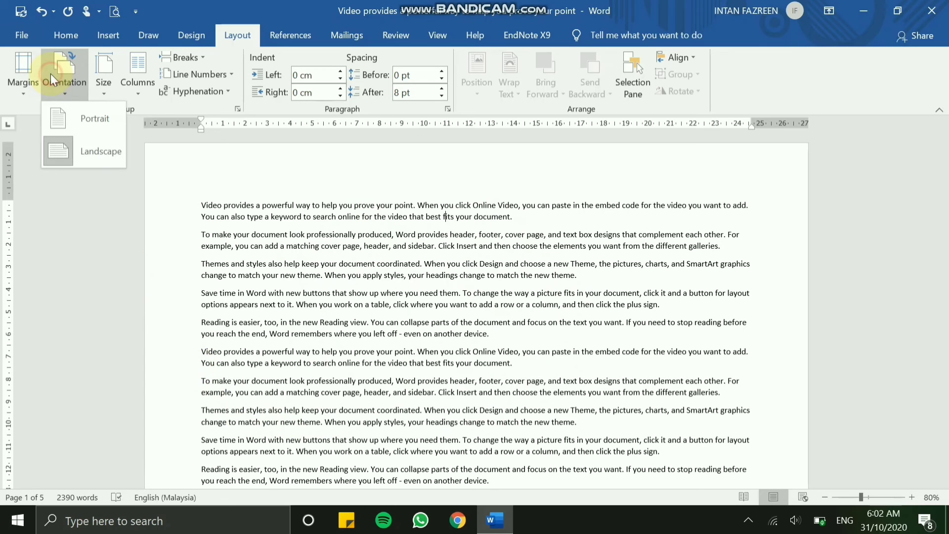
pyautogui.click(51, 117)
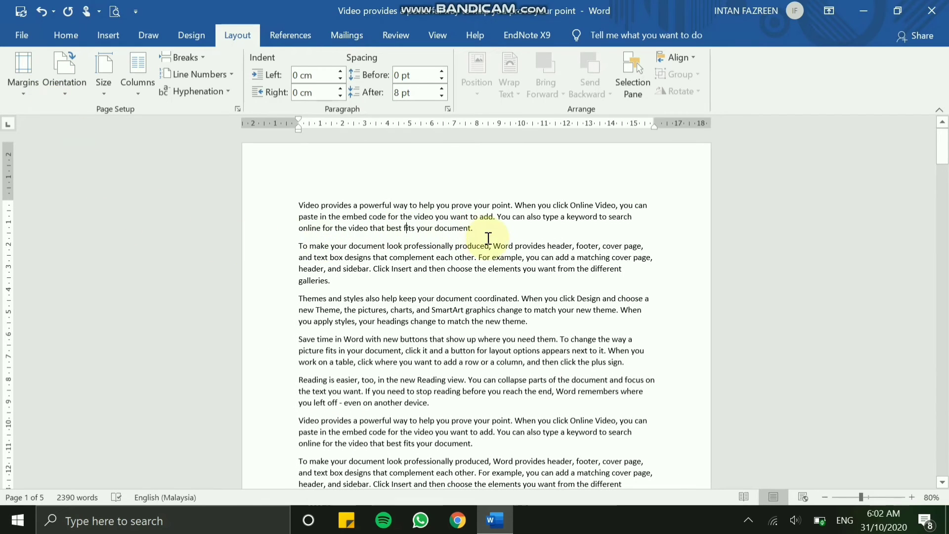
pyautogui.scroll(-2, 405, 286)
pyautogui.scroll(-10, 404, 286)
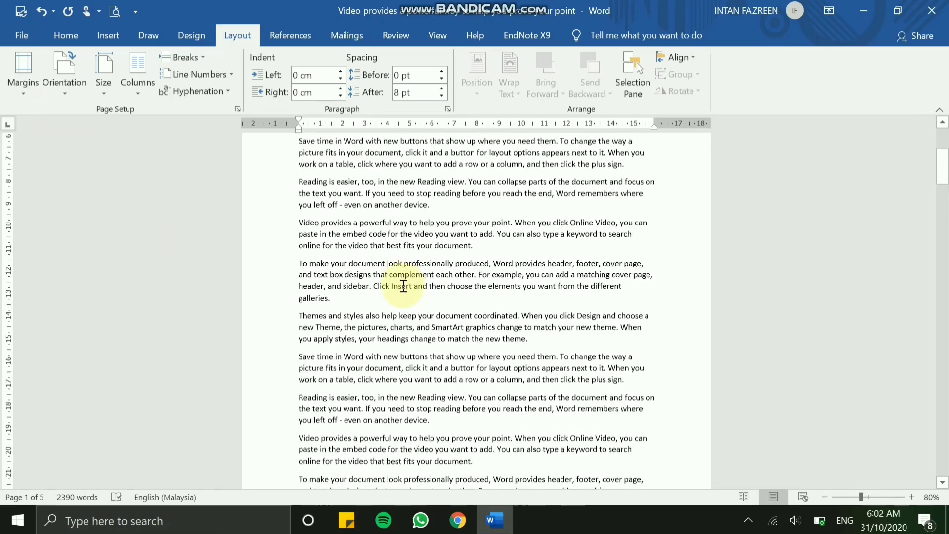
pyautogui.moveTo(941, 198); pyautogui.dragTo(939, 149)
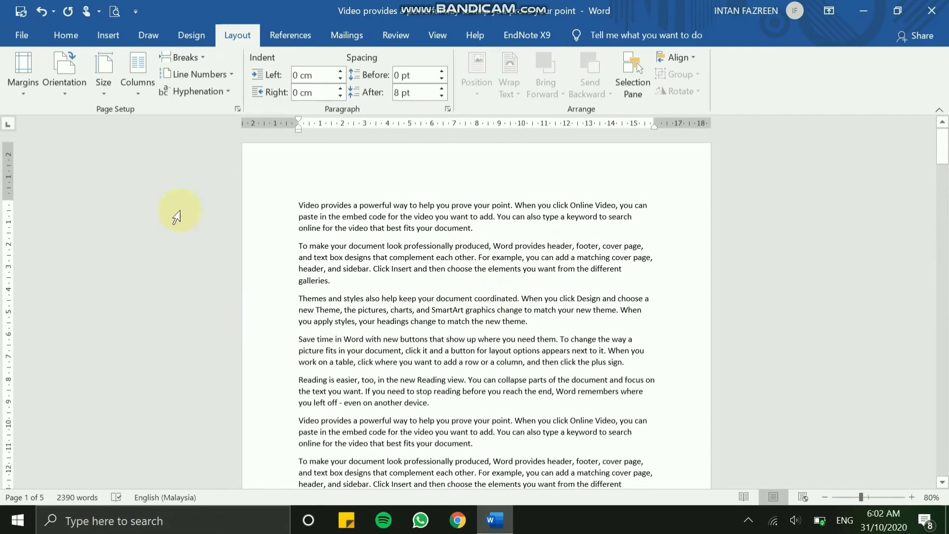
# Insert a Continuous section break at the end of the first page, after the paragraph ending in "galleries.".
pyautogui.click(197, 62)
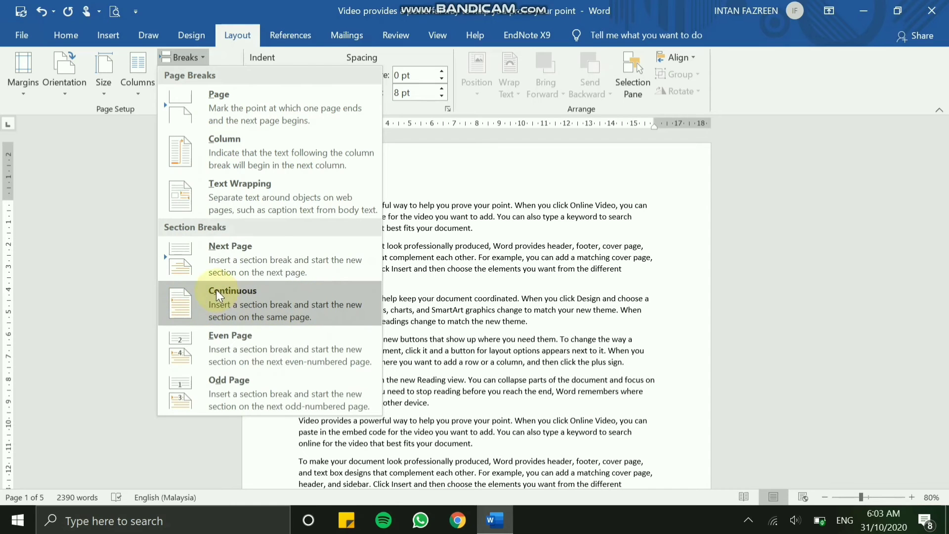
pyautogui.click(274, 307)
pyautogui.scroll(-5, 466, 346)
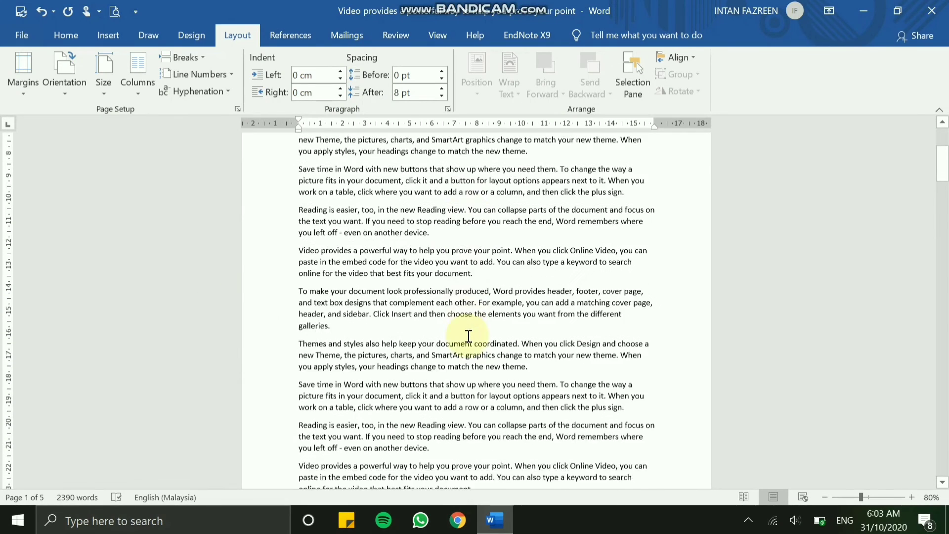
pyautogui.scroll(-4, 469, 336)
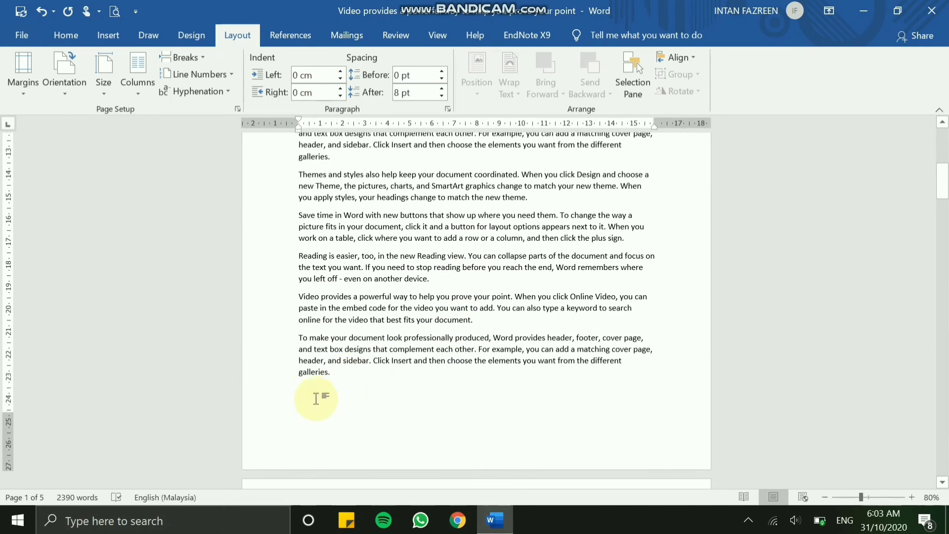
pyautogui.click(180, 59)
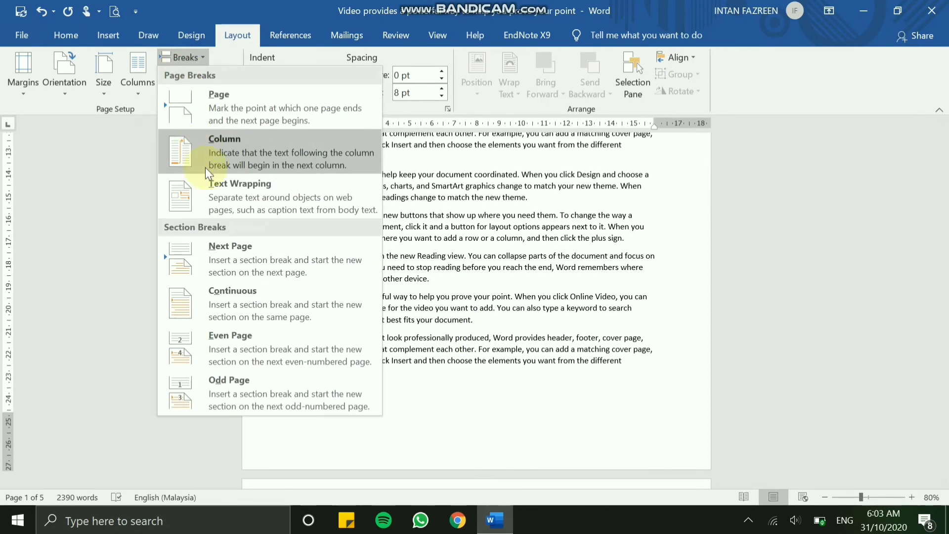
pyautogui.click(206, 304)
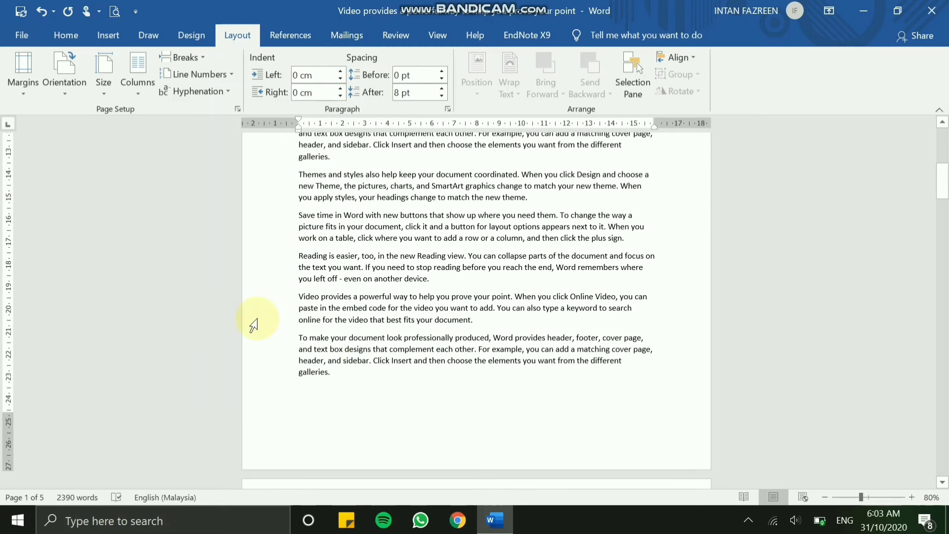
pyautogui.scroll(-6, 322, 386)
pyautogui.scroll(3, 332, 321)
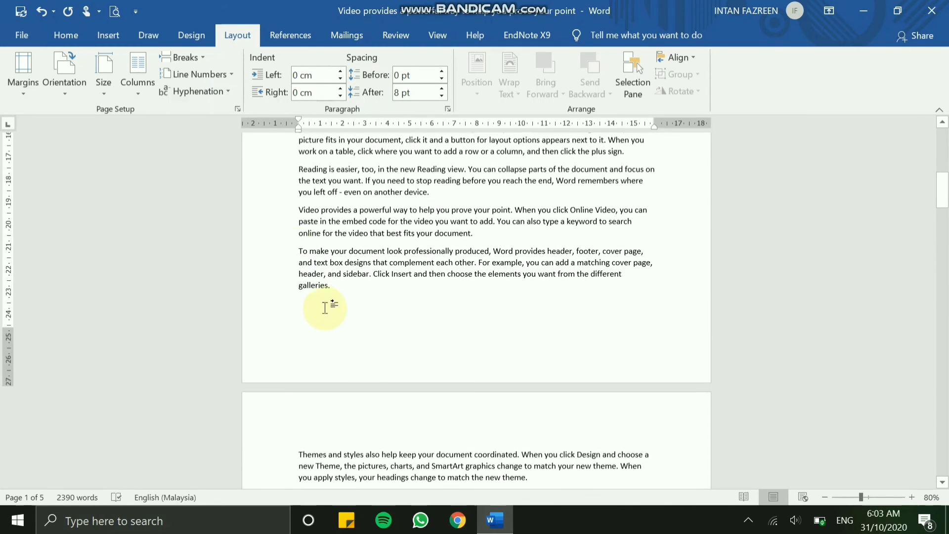
# Show the formatting marks to check the section break at the end of the first page.
pyautogui.click(68, 33)
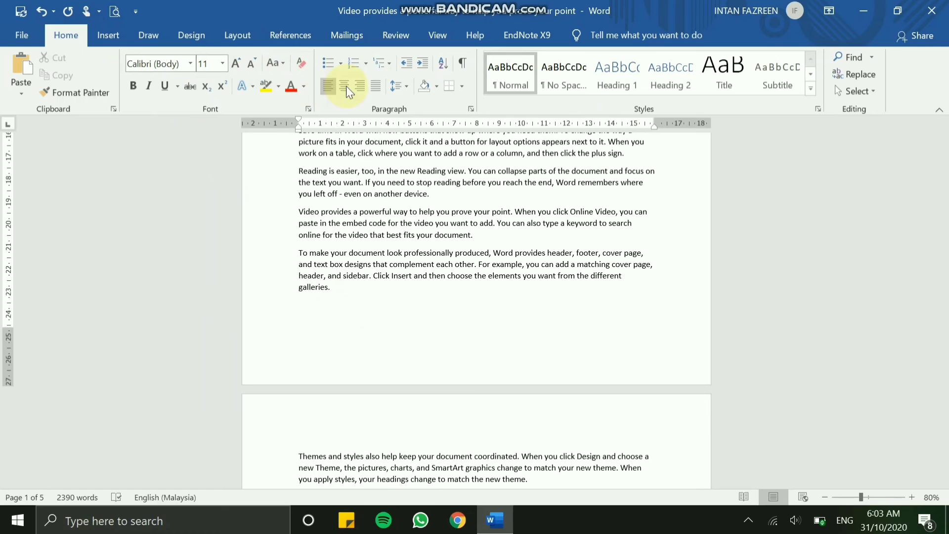
pyautogui.click(462, 63)
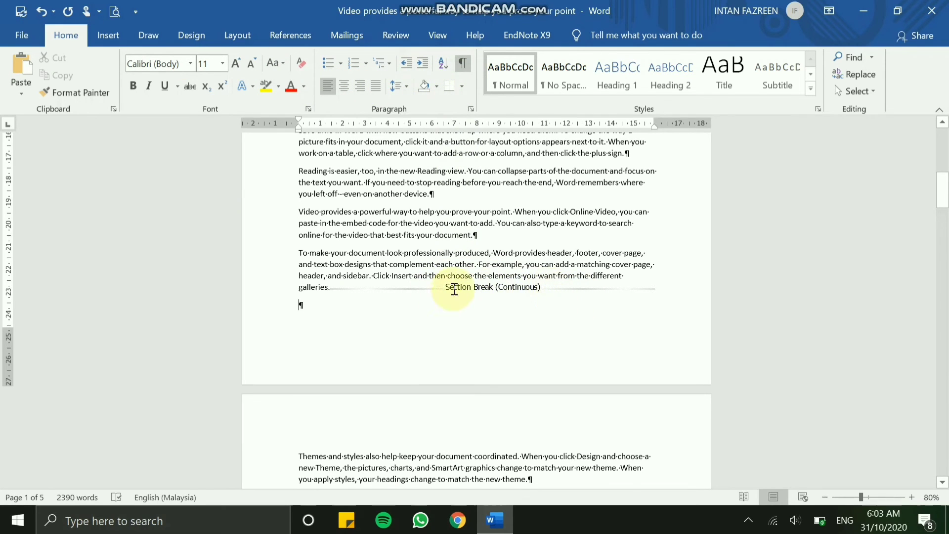
# Set the section starting at page 2's "Themes and styles" paragraph to Landscape orientation and compare its pages with the first page.
pyautogui.scroll(-5, 312, 297)
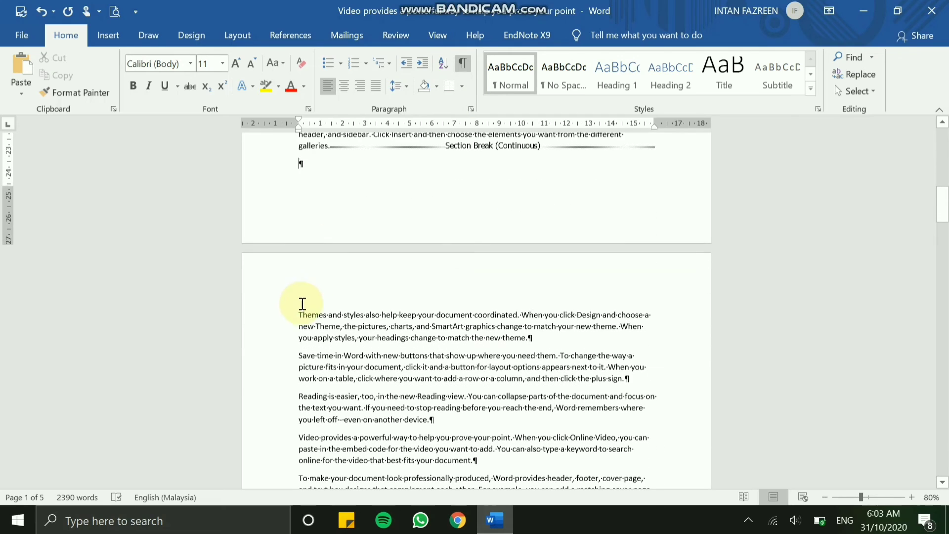
pyautogui.click(296, 310)
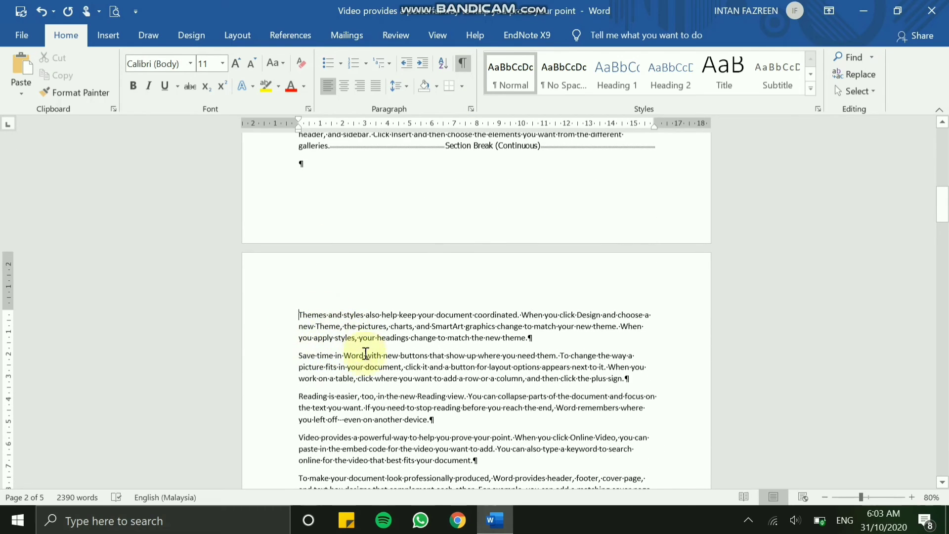
pyautogui.click(238, 36)
pyautogui.click(69, 79)
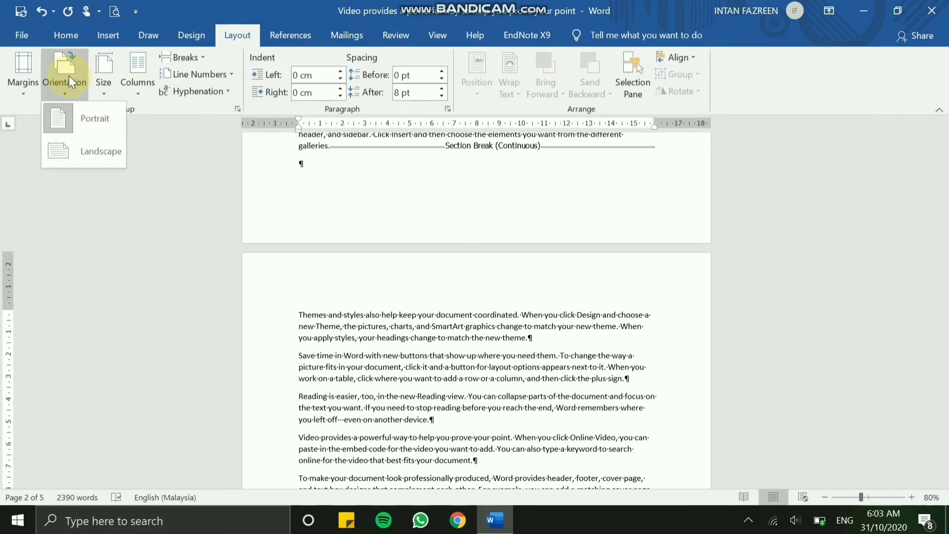
pyautogui.click(88, 154)
pyautogui.scroll(-10, 362, 330)
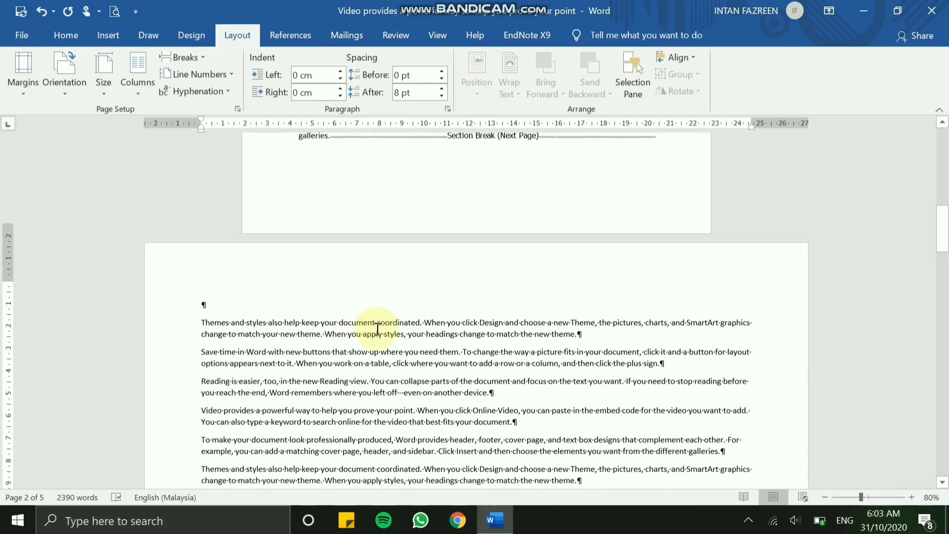
pyautogui.scroll(-3, 377, 328)
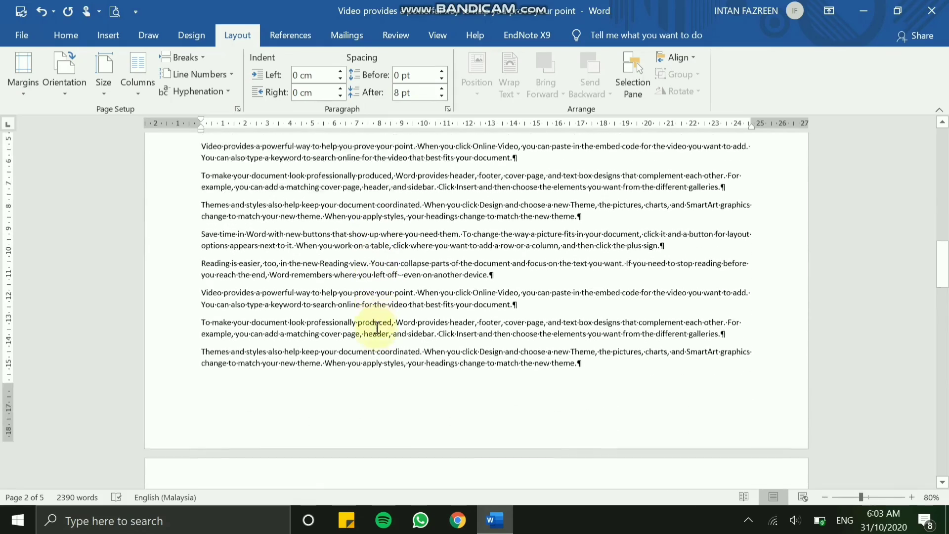
pyautogui.scroll(13, 376, 329)
pyautogui.scroll(3, 376, 328)
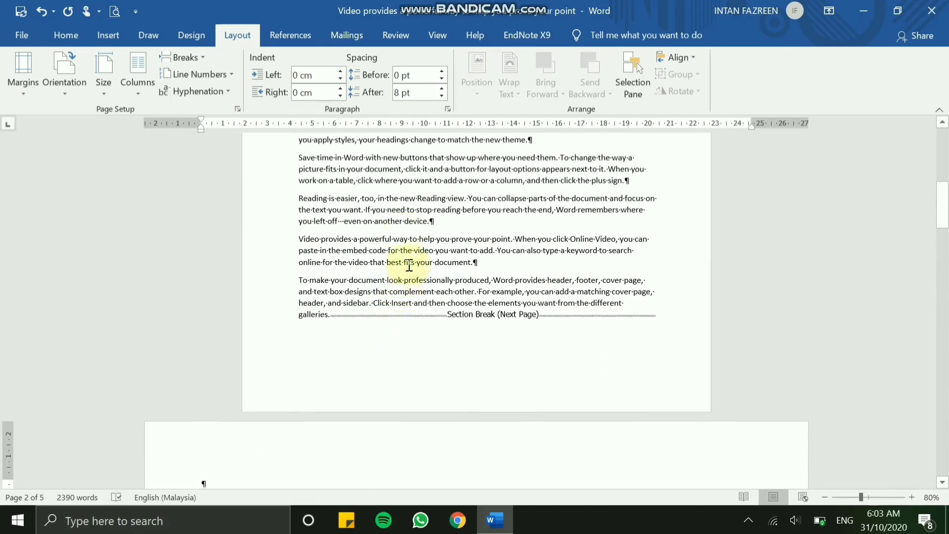
# Delete the empty paragraph at the start of page 2, above the "Themes and styles" text.
pyautogui.moveTo(942, 213); pyautogui.dragTo(943, 245)
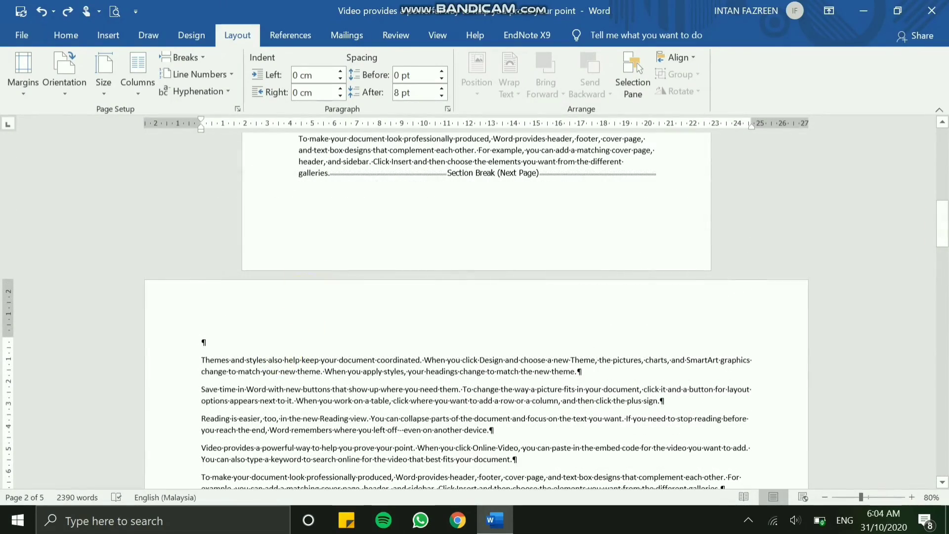
pyautogui.click(288, 341)
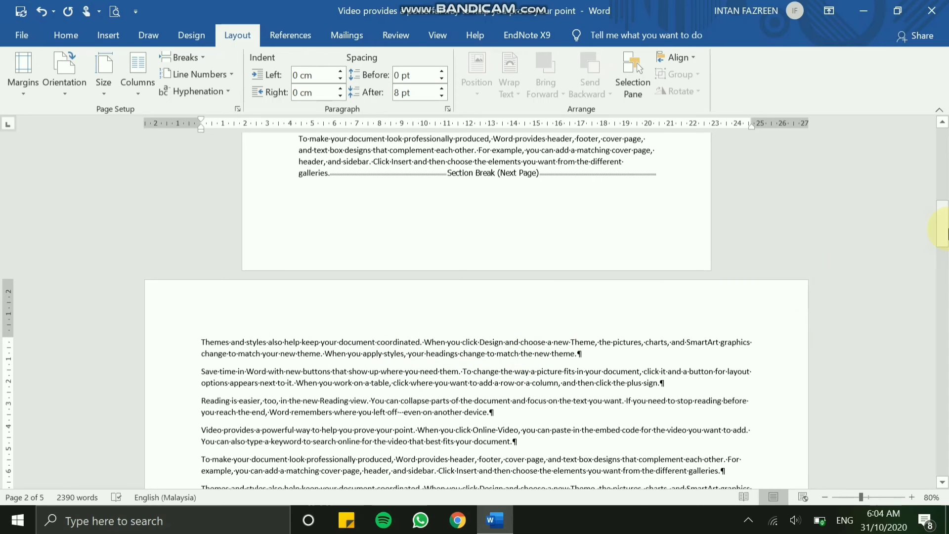
# Insert a Continuous section break at the end of page 2 after "plus sign." and delete the empty paragraph at the start of page 3.
pyautogui.moveTo(942, 230); pyautogui.dragTo(944, 267)
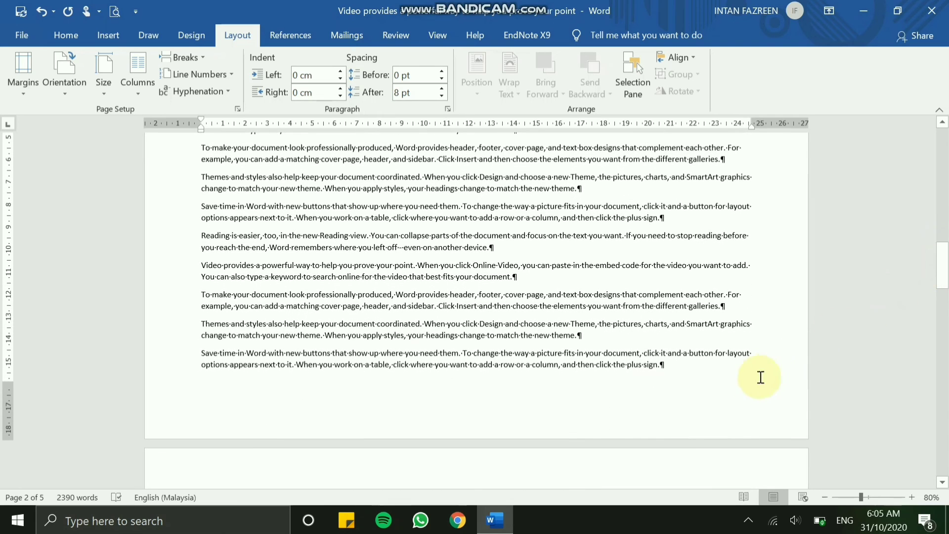
pyautogui.click(667, 370)
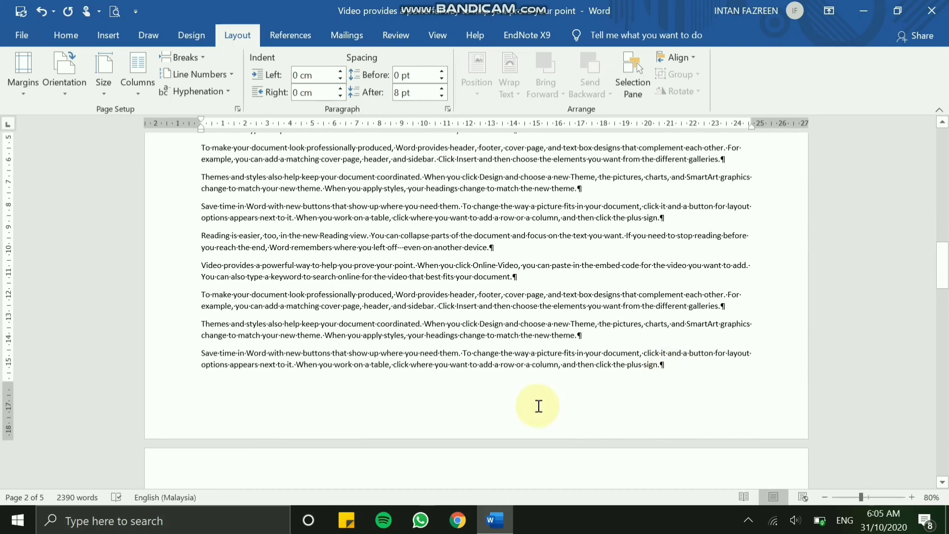
pyautogui.click(179, 58)
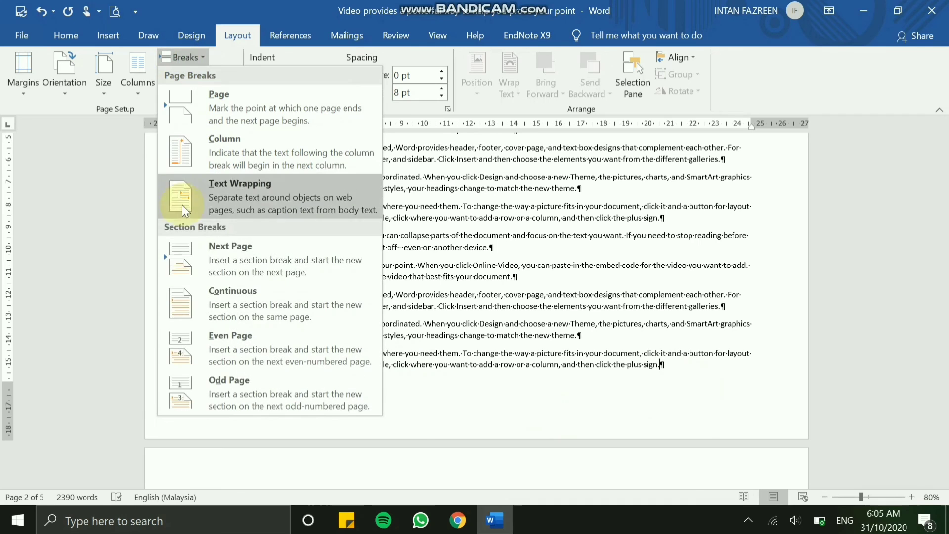
pyautogui.click(212, 297)
pyautogui.scroll(-5, 409, 315)
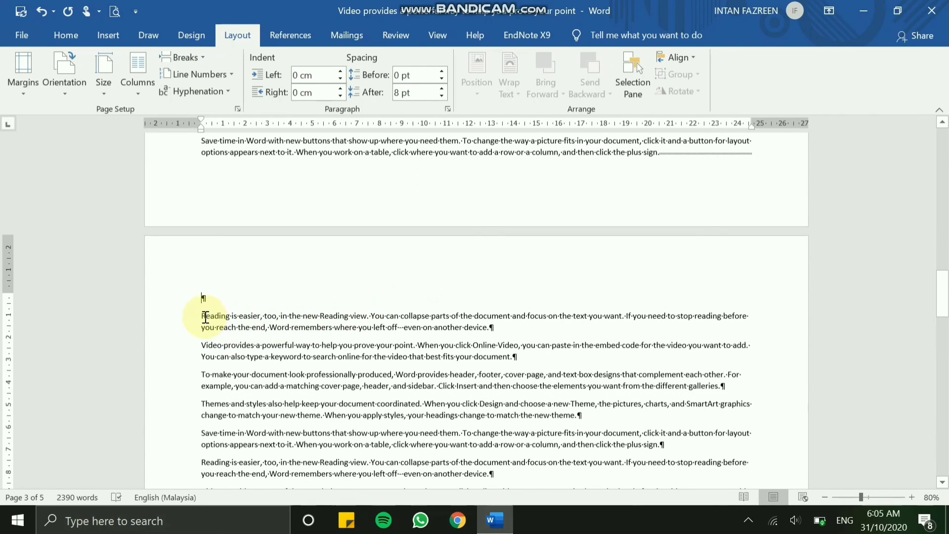
pyautogui.click(204, 317)
pyautogui.press('BackSpace')
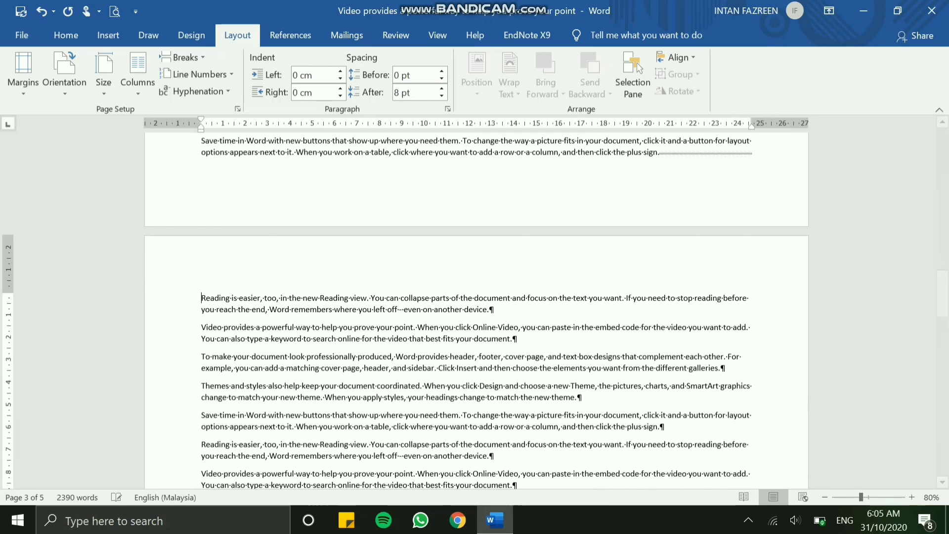
# Set the section starting at page 3's "Reading is easier" paragraph to Portrait orientation and look over the resulting pages.
pyautogui.click(65, 87)
pyautogui.click(67, 117)
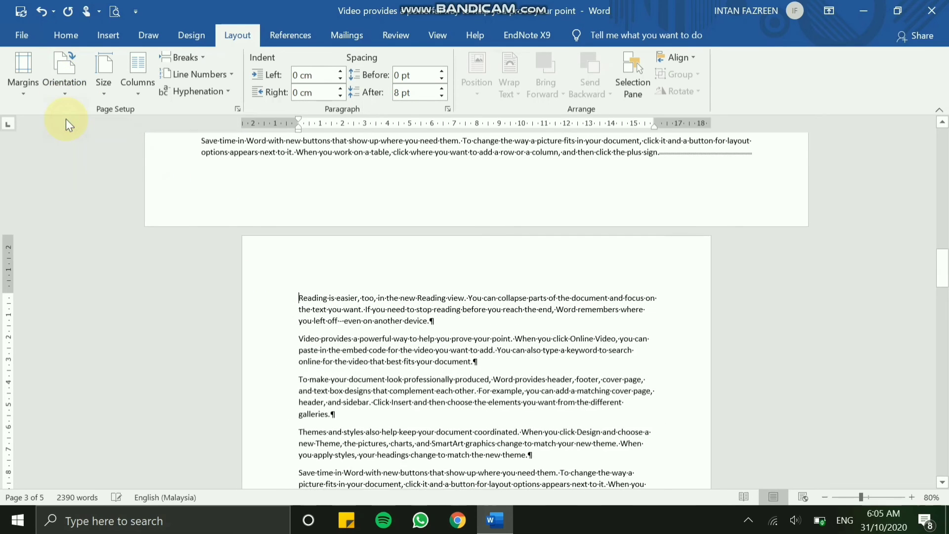
pyautogui.moveTo(943, 270)
pyautogui.mouseDown()
pyautogui.moveTo(945, 281)
pyautogui.moveTo(943, 265)
pyautogui.mouseUp()
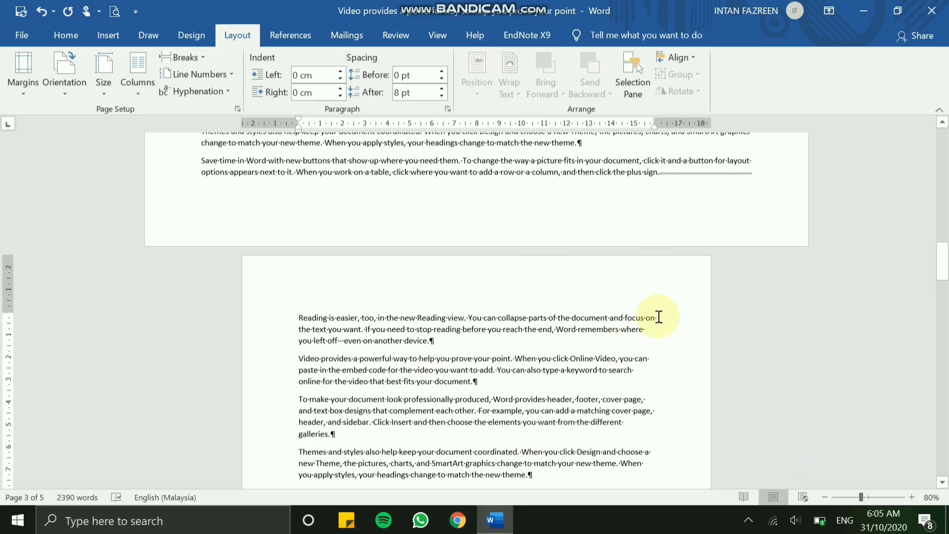
pyautogui.moveTo(944, 267); pyautogui.dragTo(935, 334)
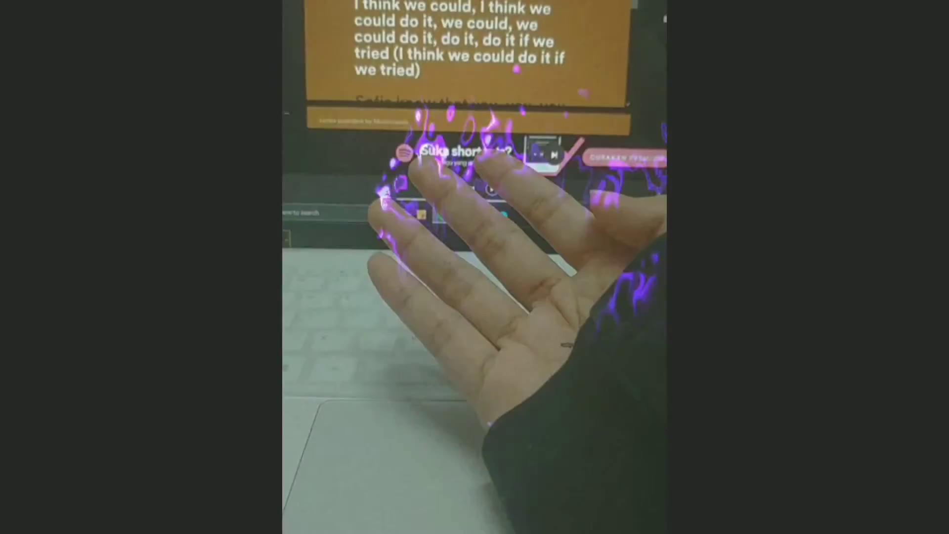